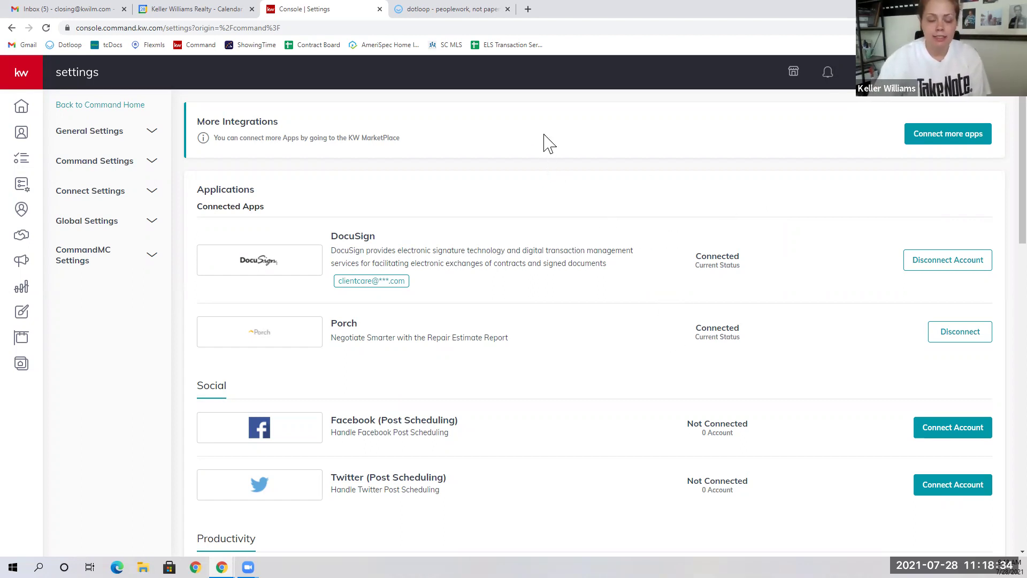
Step: Show the agent's own opportunities pipeline and bring up the Create Opportunity form
{"action": "left_click", "coordinate": [31, 237]}
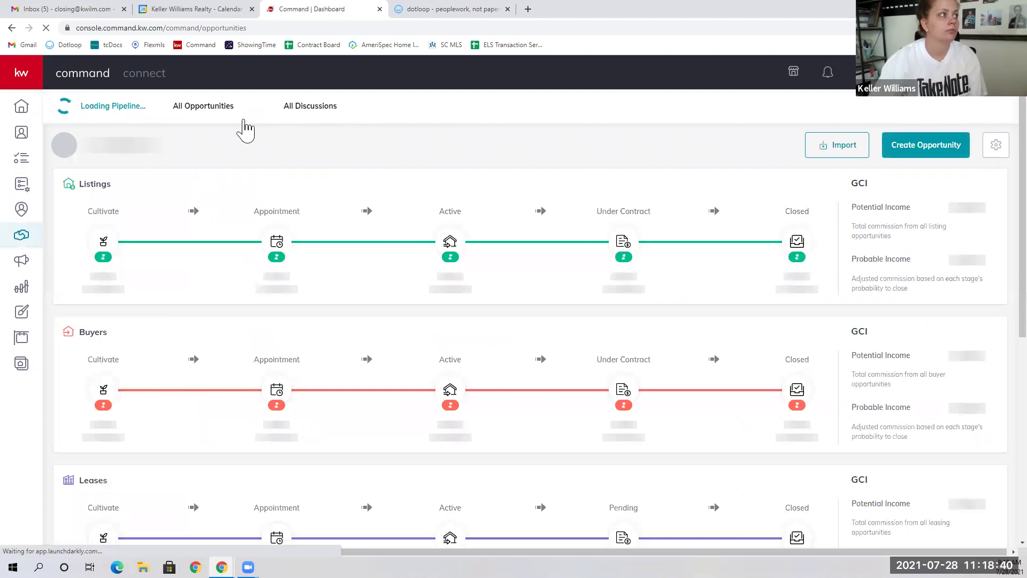
{"action": "left_click", "coordinate": [242, 108]}
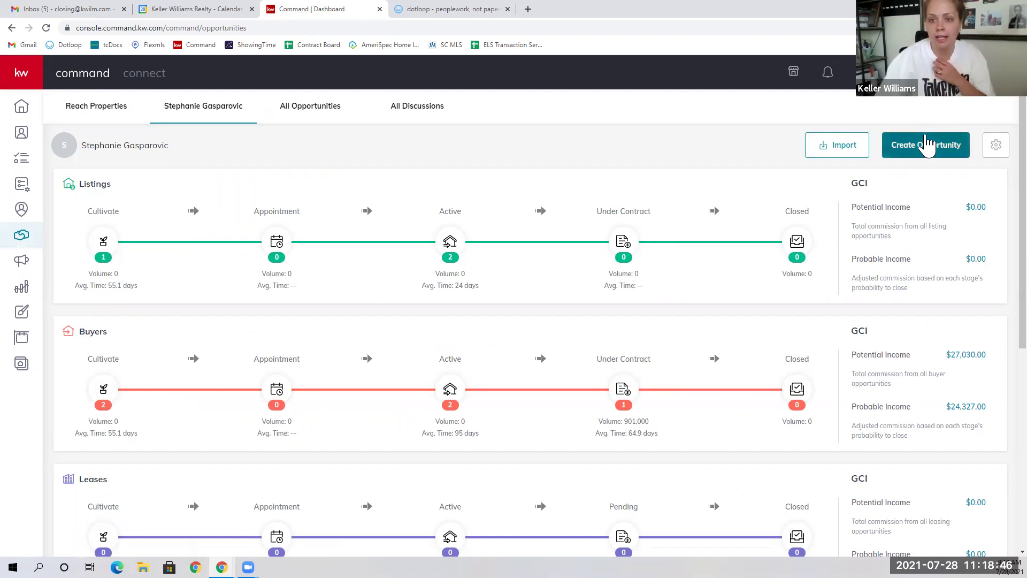
{"action": "left_click", "coordinate": [921, 147]}
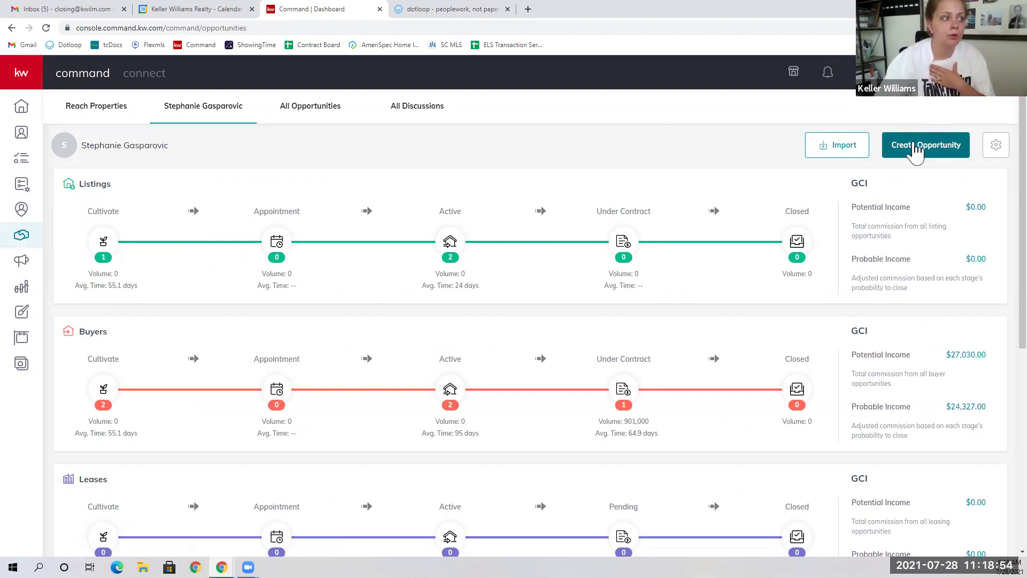
{"action": "left_click", "coordinate": [917, 150]}
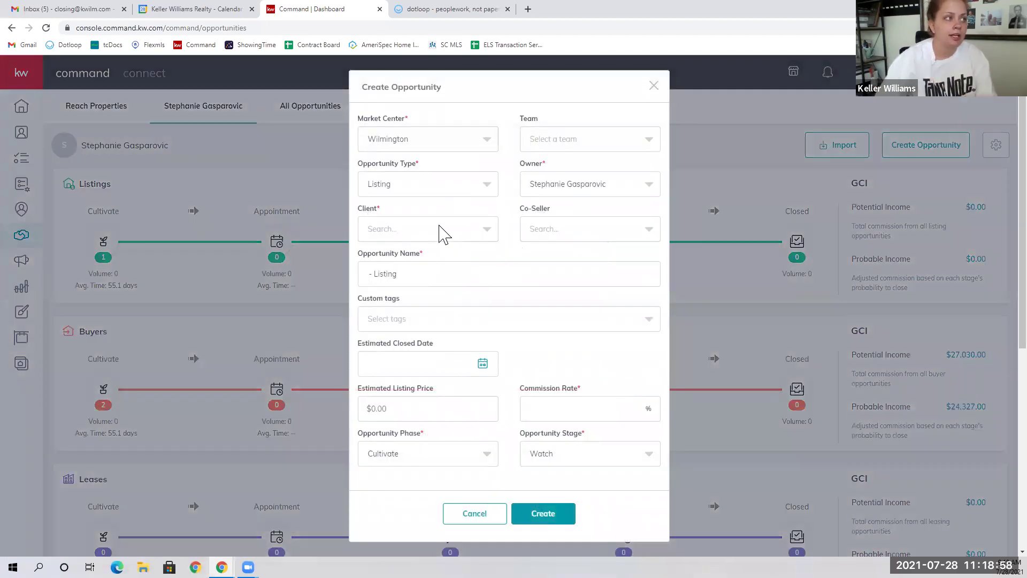
Step: Attach the client to the new opportunity and set the estimated closed date to 8/13/2021
{"action": "left_click", "coordinate": [443, 234]}
{"action": "type", "text": "elisabeth"}
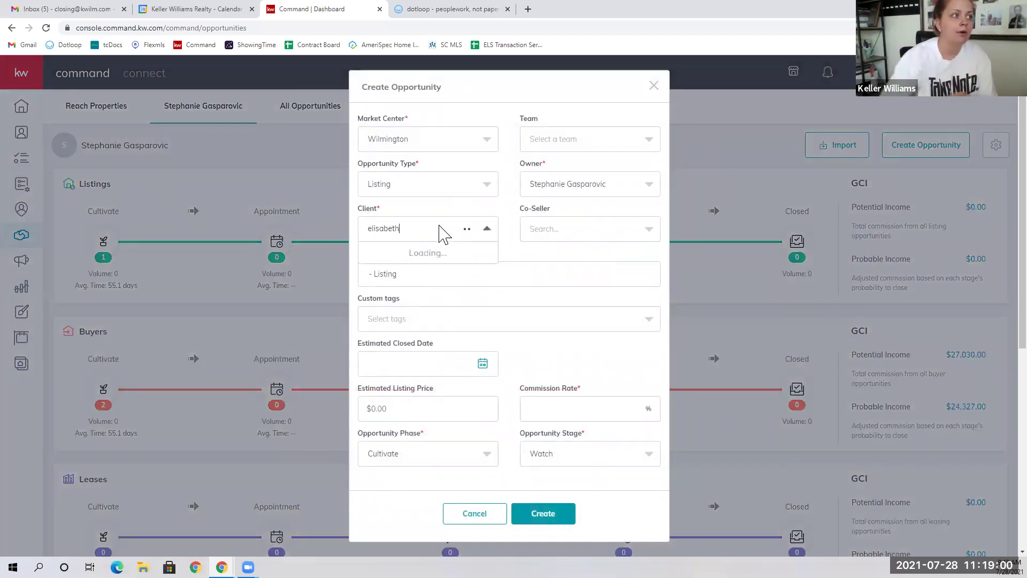
{"action": "left_click", "coordinate": [428, 252]}
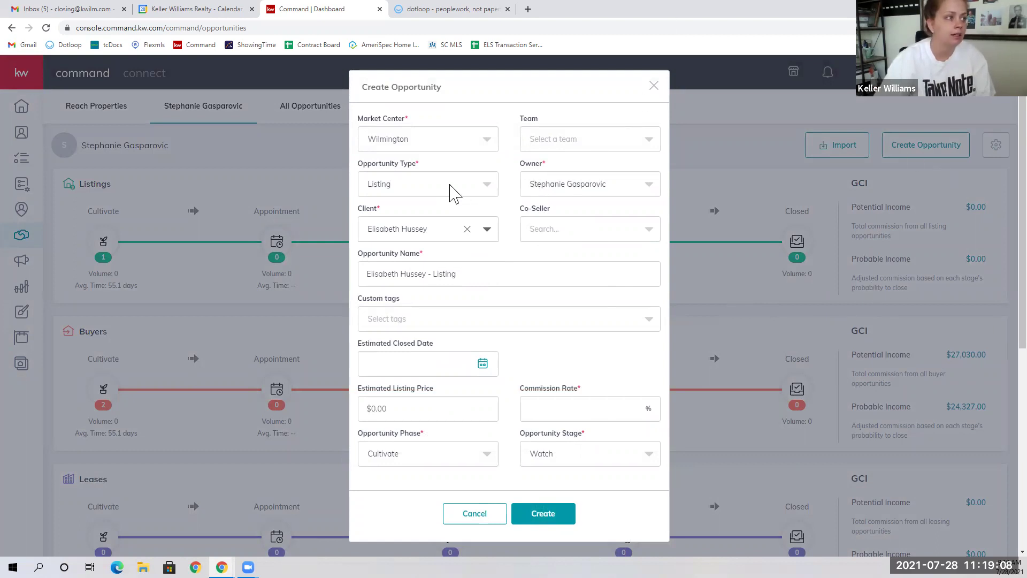
{"action": "left_click", "coordinate": [482, 365]}
{"action": "left_click", "coordinate": [508, 397]}
{"action": "left_click", "coordinate": [488, 453]}
Step: Set 3% commission, Active phase and Negotiations stage, then create the opportunity
{"action": "left_click", "coordinate": [558, 410]}
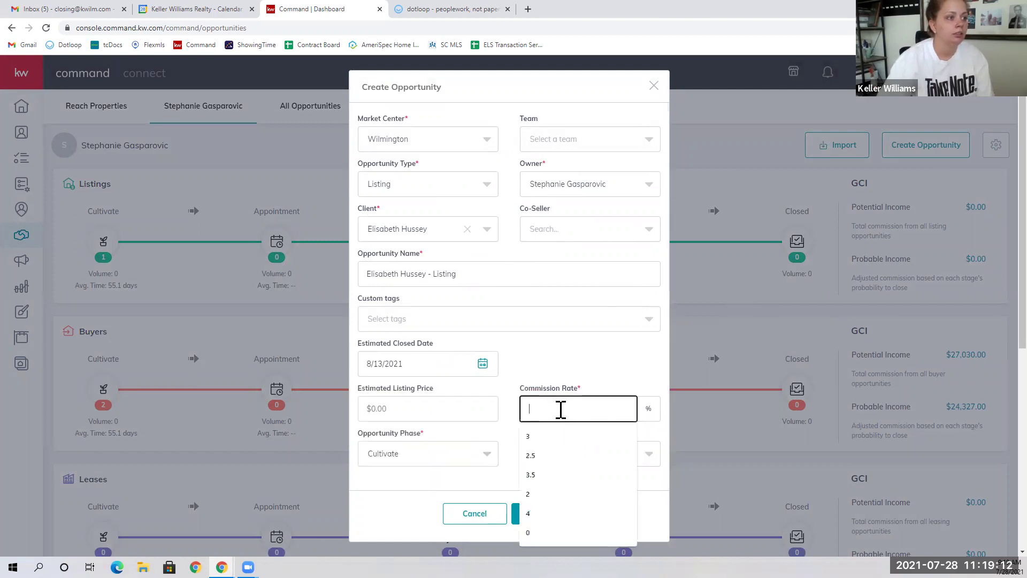
{"action": "type", "text": "3"}
{"action": "left_click", "coordinate": [508, 379]}
{"action": "left_click", "coordinate": [463, 461]}
{"action": "left_click", "coordinate": [410, 428]}
{"action": "left_click", "coordinate": [557, 456]}
{"action": "left_click", "coordinate": [560, 422]}
{"action": "left_click", "coordinate": [561, 514]}
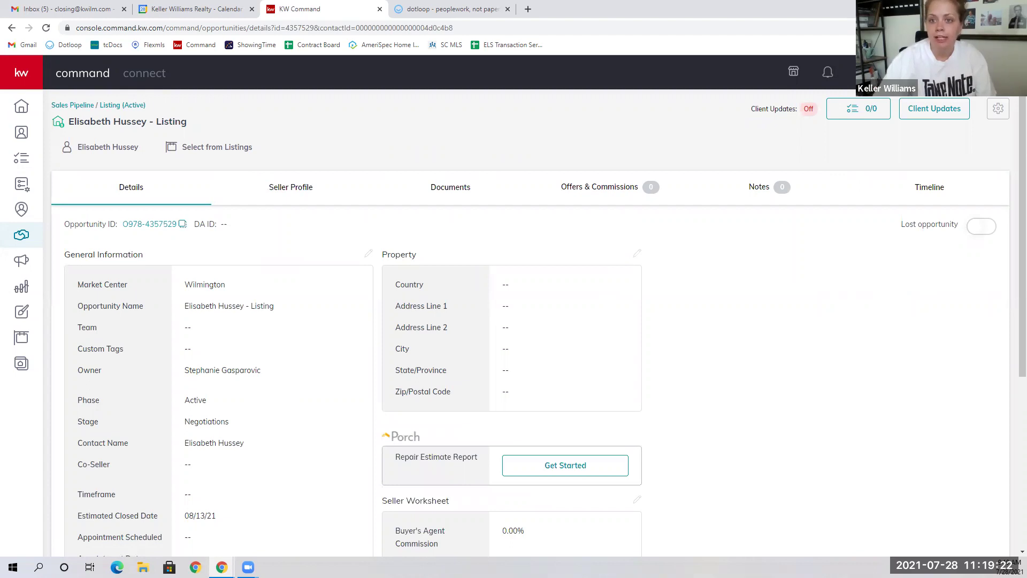
Step: Choose the Residential checklist type on the opportunity's documents
{"action": "left_click", "coordinate": [469, 197]}
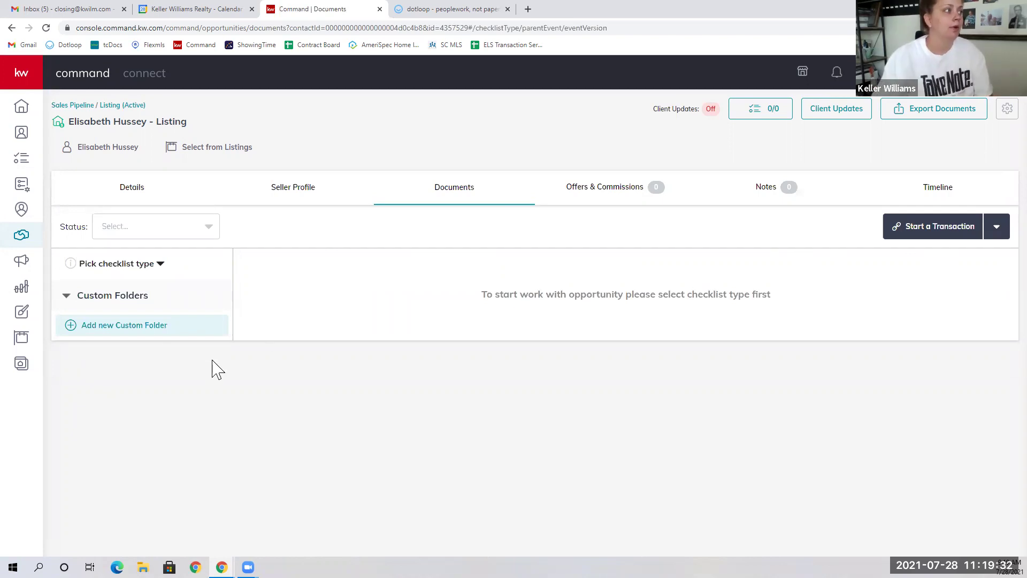
{"action": "left_click", "coordinate": [145, 272]}
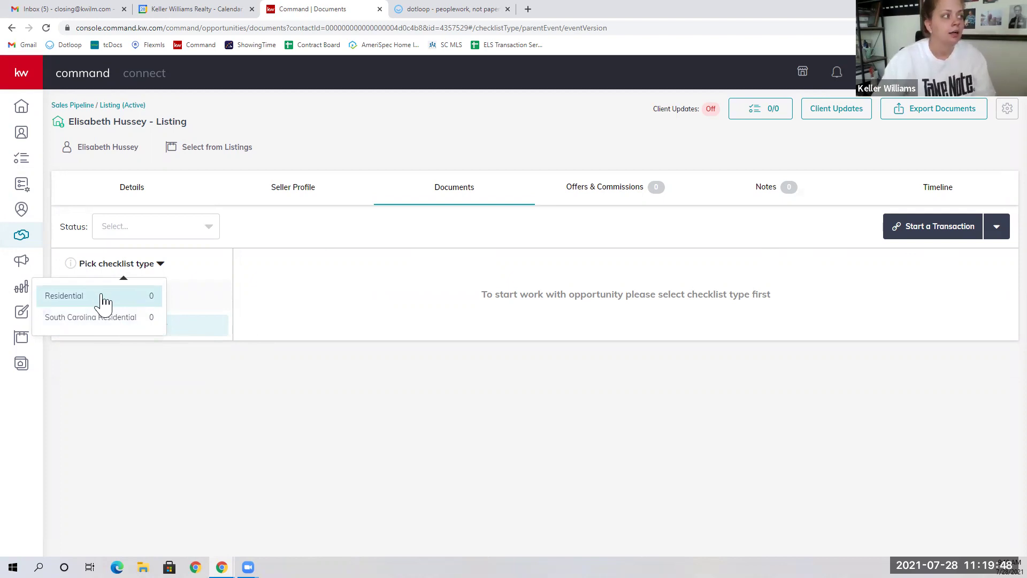
{"action": "left_click", "coordinate": [105, 302]}
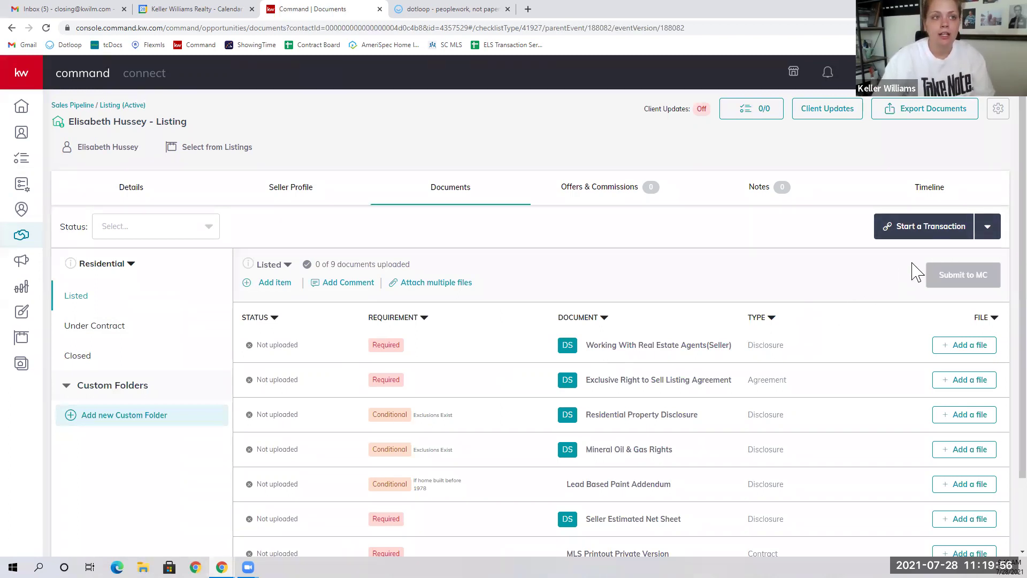
Step: Start the opportunity's transaction in DocuSign and bring up the account options
{"action": "left_click", "coordinate": [958, 232]}
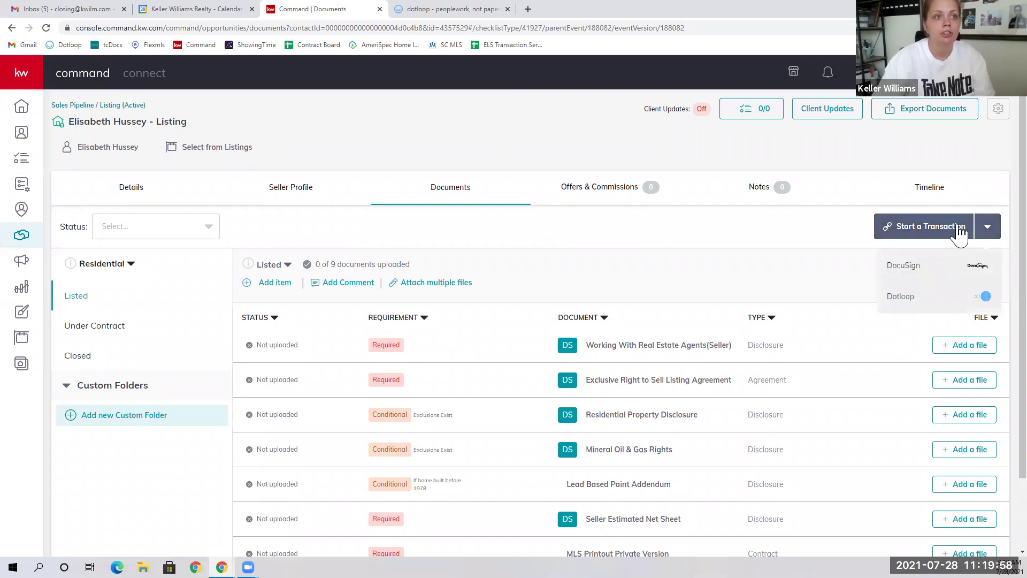
{"action": "left_click", "coordinate": [929, 274]}
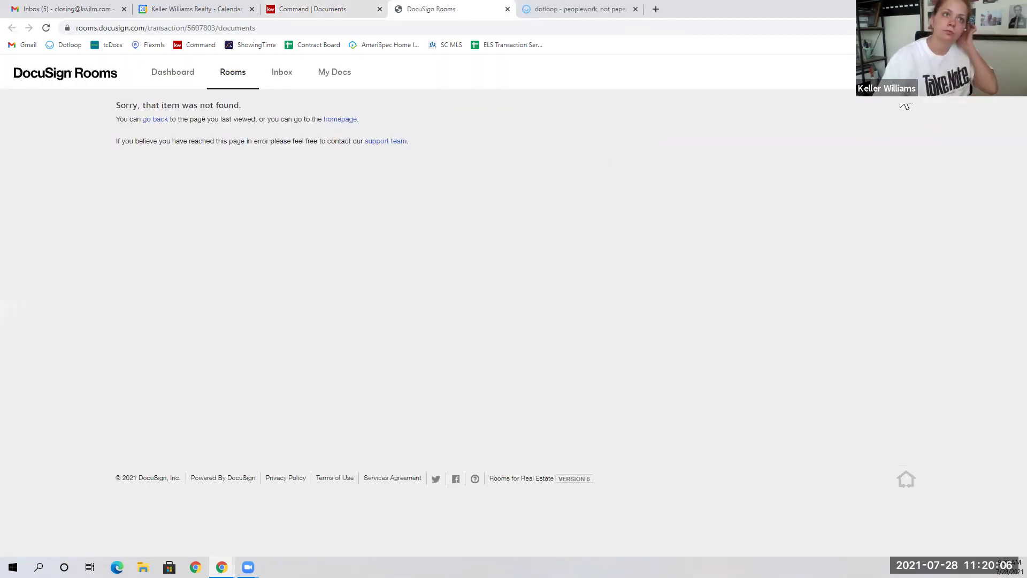
{"action": "left_click", "coordinate": [1006, 71]}
Step: Switch DocuSign to the saved office account, then close the Rooms tab and return to Command
{"action": "left_click", "coordinate": [943, 250]}
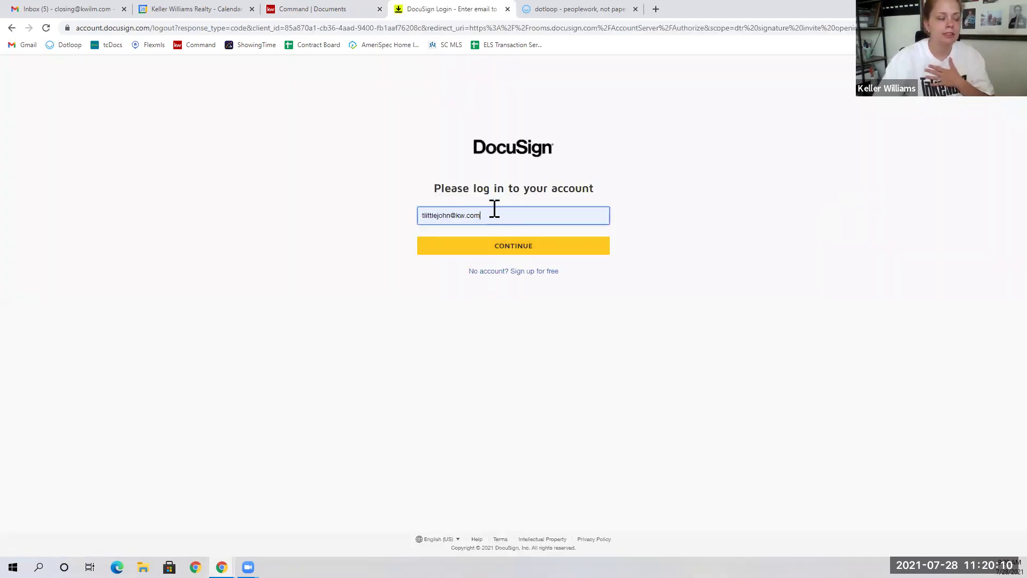
{"action": "left_click", "coordinate": [493, 212]}
{"action": "key", "text": "ctrl+a"}
{"action": "type", "text": "cl"}
{"action": "left_click", "coordinate": [470, 245]}
{"action": "left_click", "coordinate": [477, 250]}
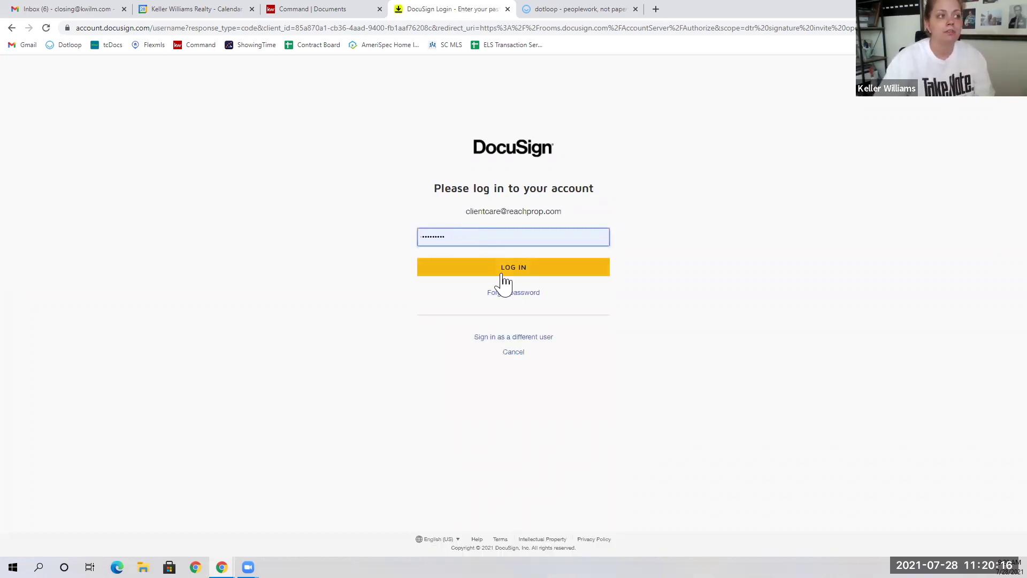
{"action": "left_click", "coordinate": [504, 270]}
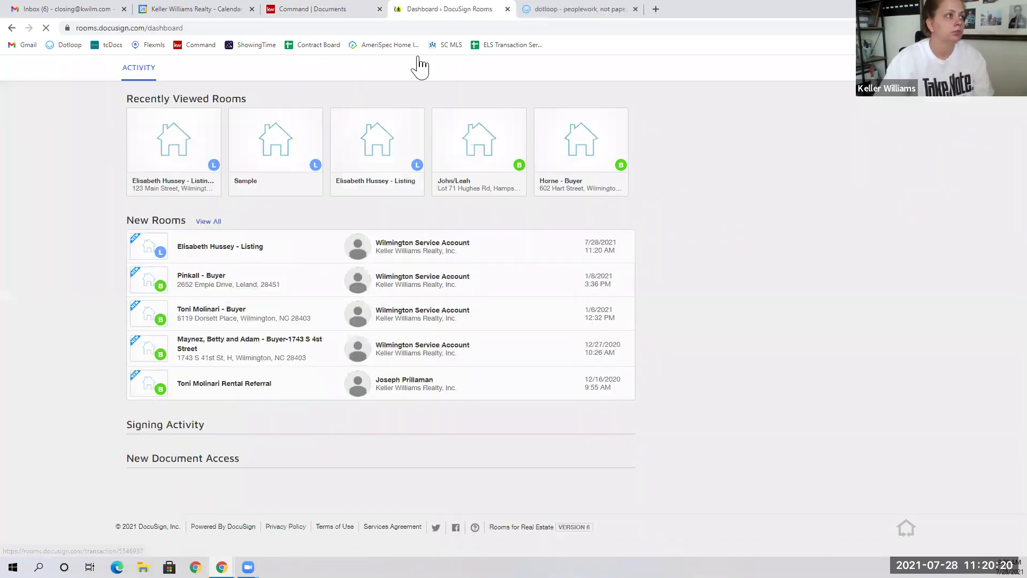
{"action": "left_click", "coordinate": [507, 9]}
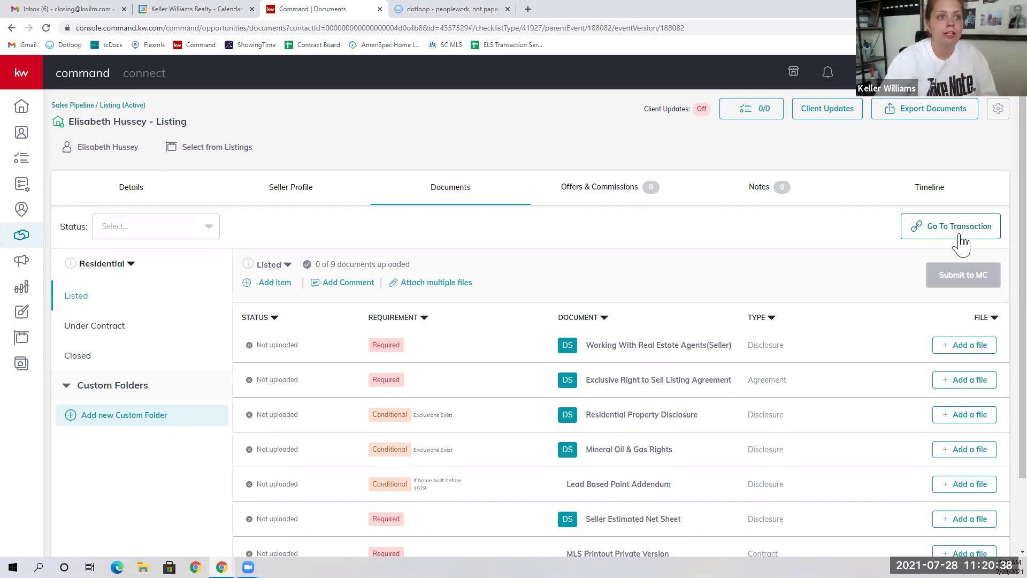
Step: Open the listing's room from Go To Transaction and make its DETAILS editable
{"action": "left_click", "coordinate": [961, 240]}
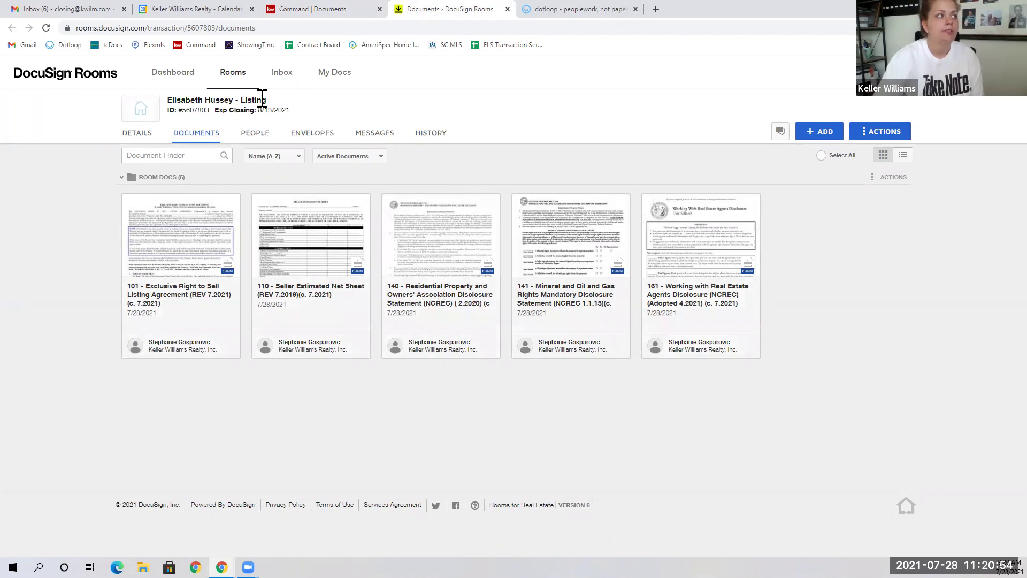
{"action": "left_click_drag", "start_coordinate": [268, 103], "coordinate": [241, 100]}
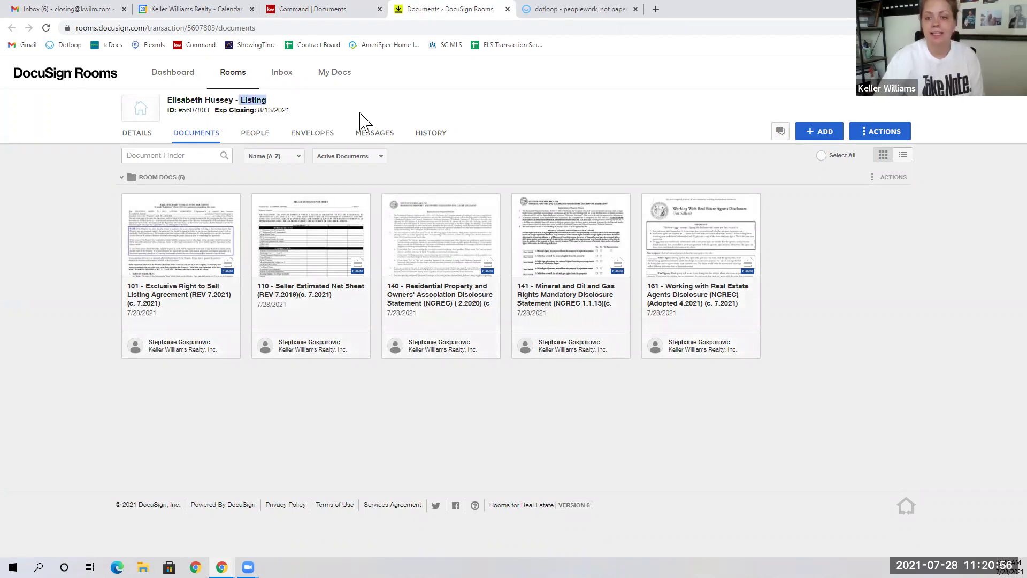
{"action": "left_click", "coordinate": [437, 425]}
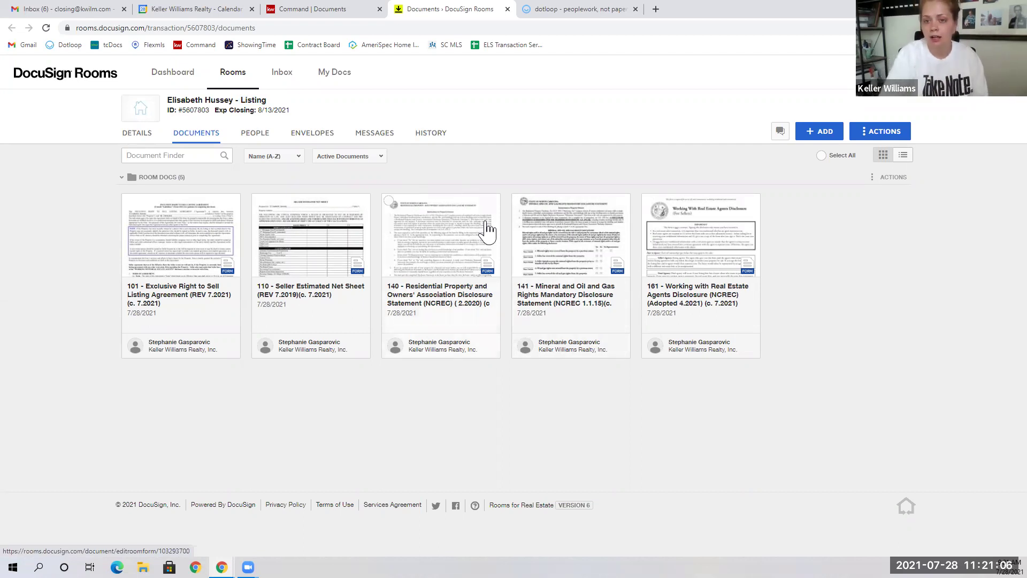
{"action": "left_click", "coordinate": [134, 141]}
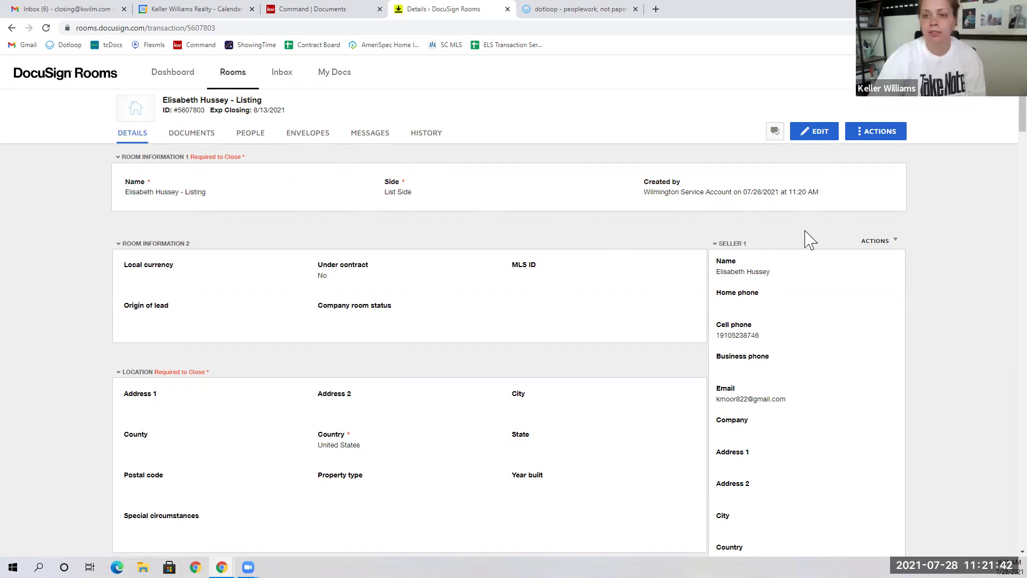
{"action": "left_click", "coordinate": [809, 140]}
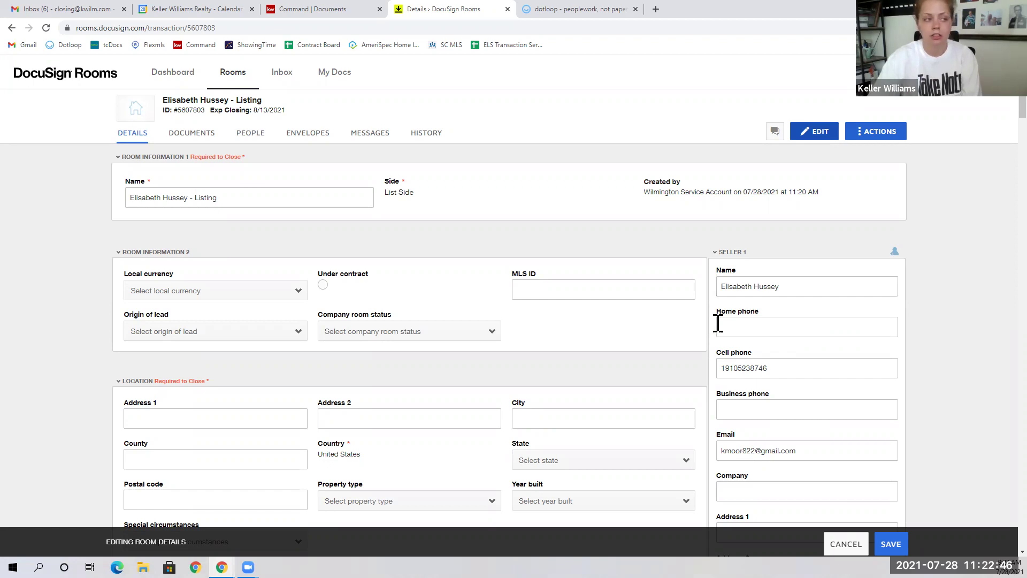
{"action": "scroll", "coordinate": [766, 292], "scroll_direction": "down", "scroll_amount": 1}
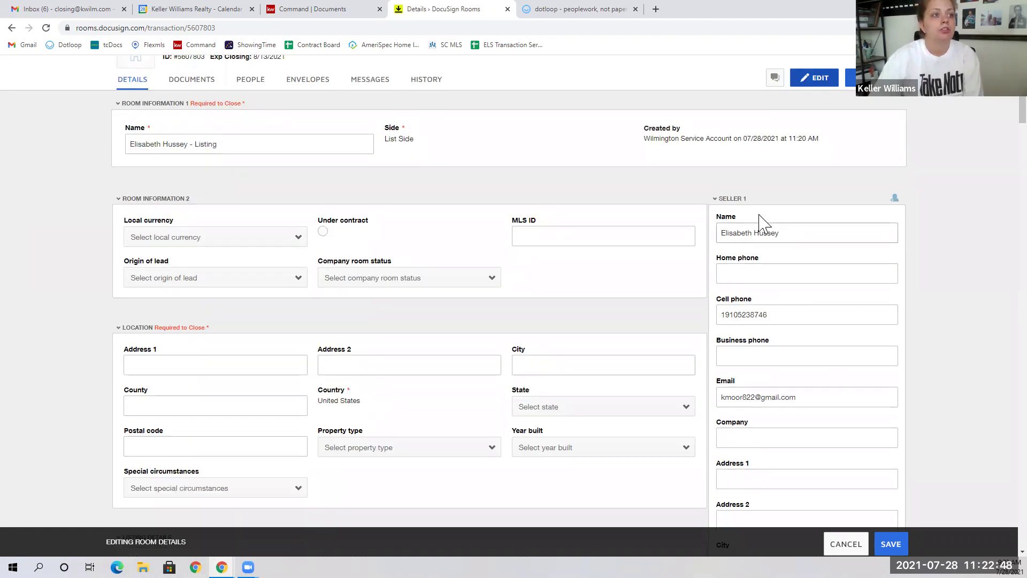
{"action": "scroll", "coordinate": [752, 293], "scroll_direction": "down", "scroll_amount": 9}
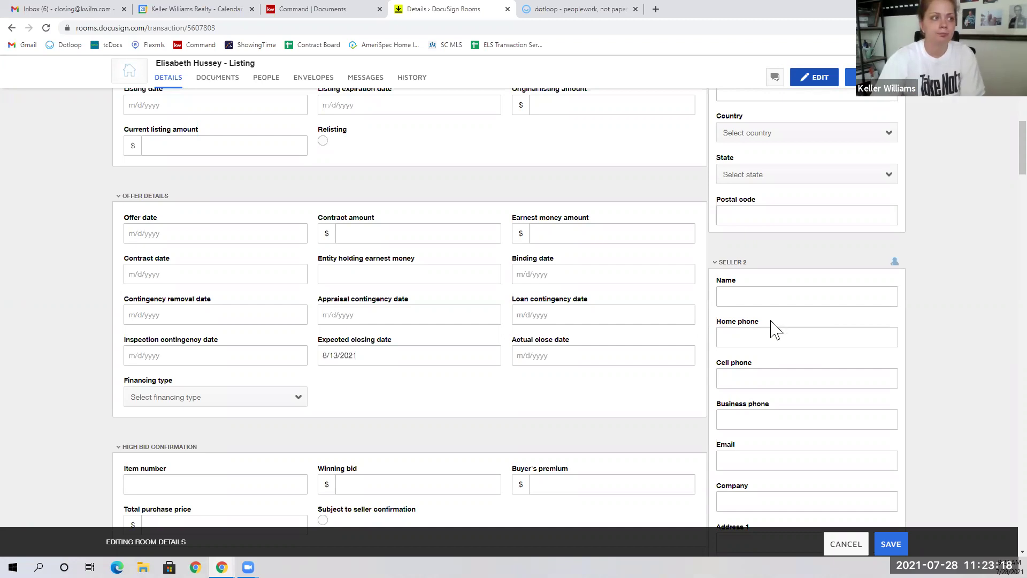
{"action": "scroll", "coordinate": [775, 331], "scroll_direction": "down", "scroll_amount": 1}
{"action": "scroll", "coordinate": [775, 330], "scroll_direction": "down", "scroll_amount": 8}
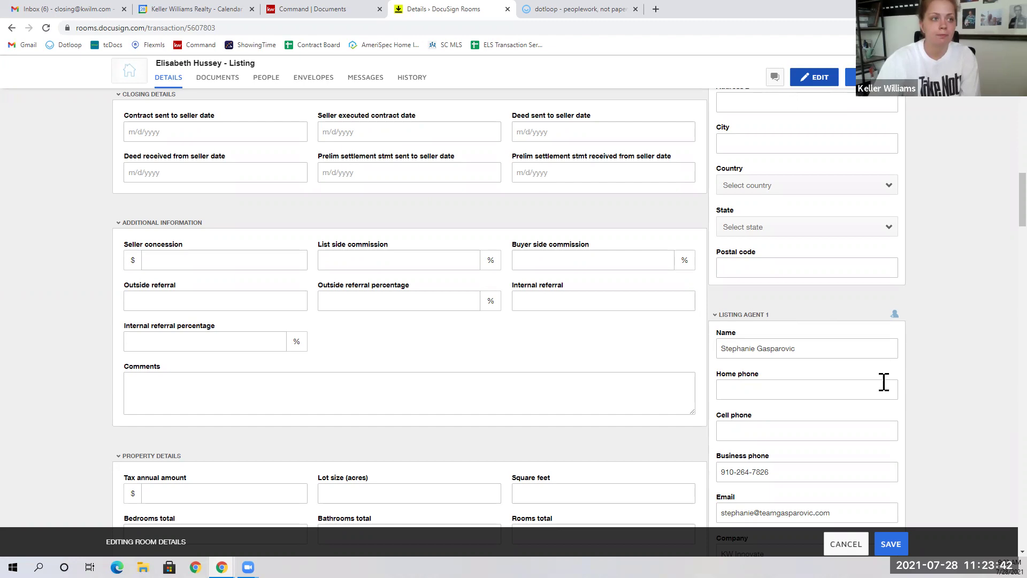
{"action": "scroll", "coordinate": [886, 387], "scroll_direction": "down", "scroll_amount": 5}
{"action": "scroll", "coordinate": [885, 388], "scroll_direction": "down", "scroll_amount": 6}
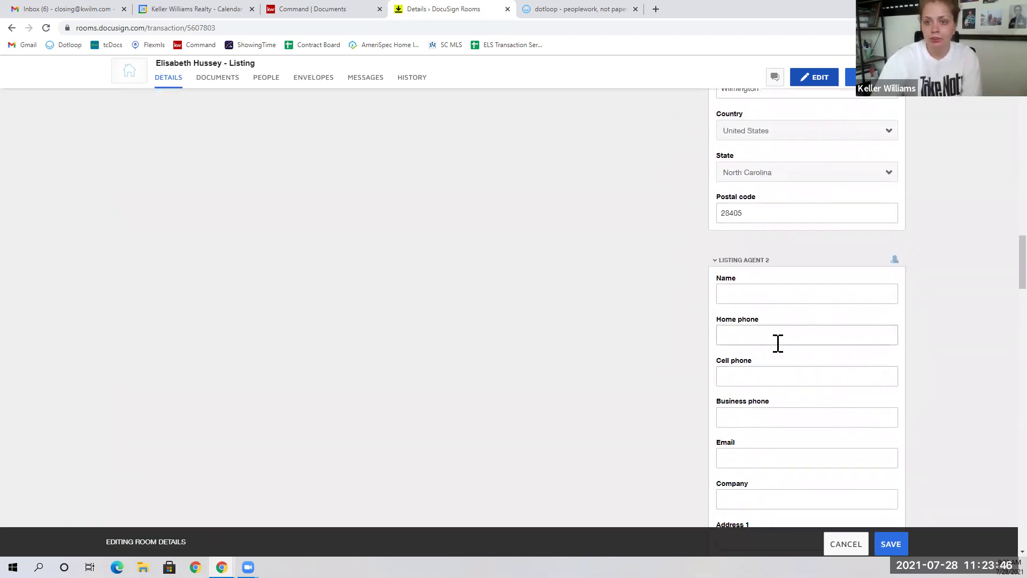
{"action": "left_click", "coordinate": [745, 300]}
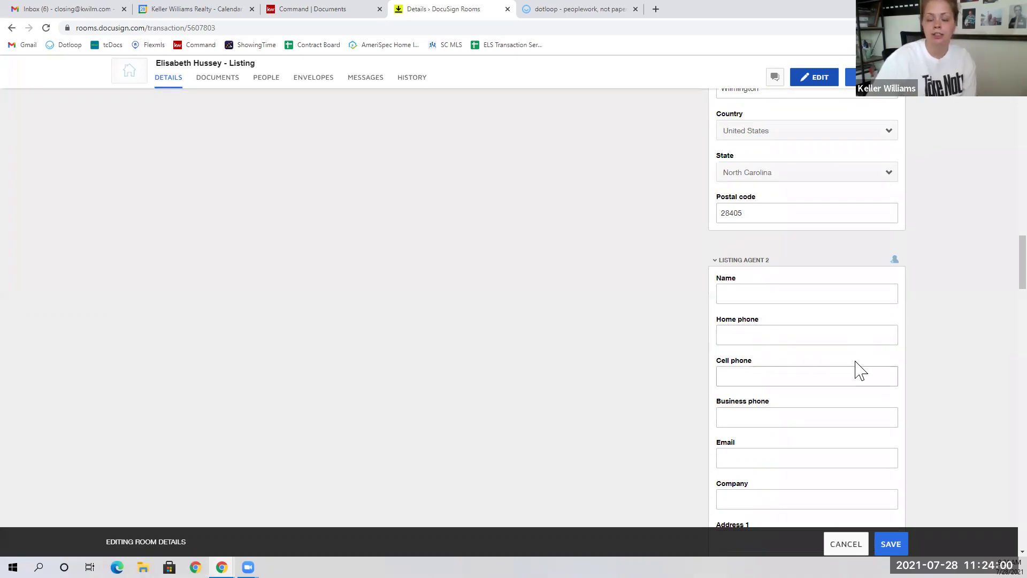
{"action": "scroll", "coordinate": [859, 370], "scroll_direction": "down", "scroll_amount": 3}
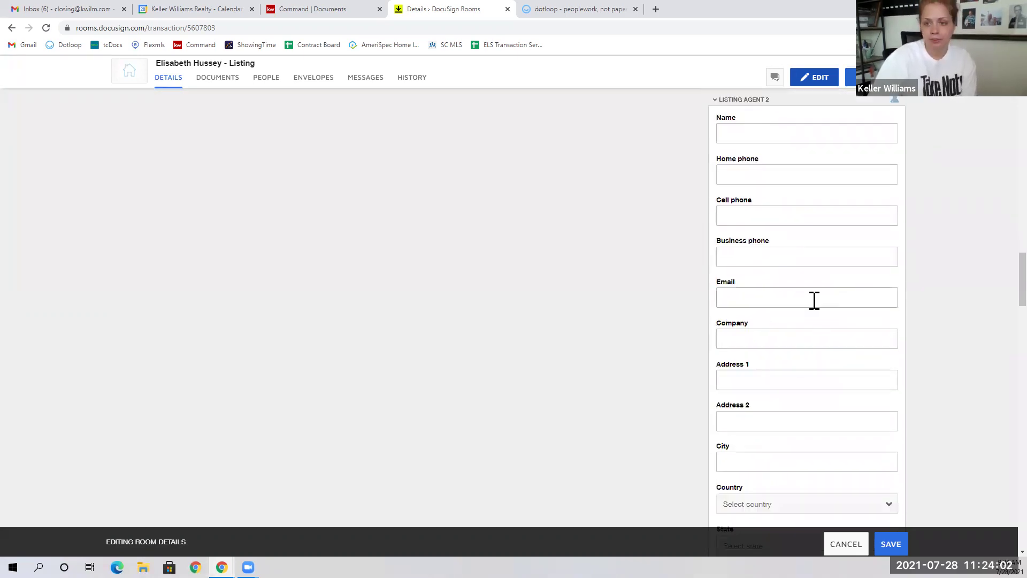
{"action": "scroll", "coordinate": [815, 299], "scroll_direction": "down", "scroll_amount": 7}
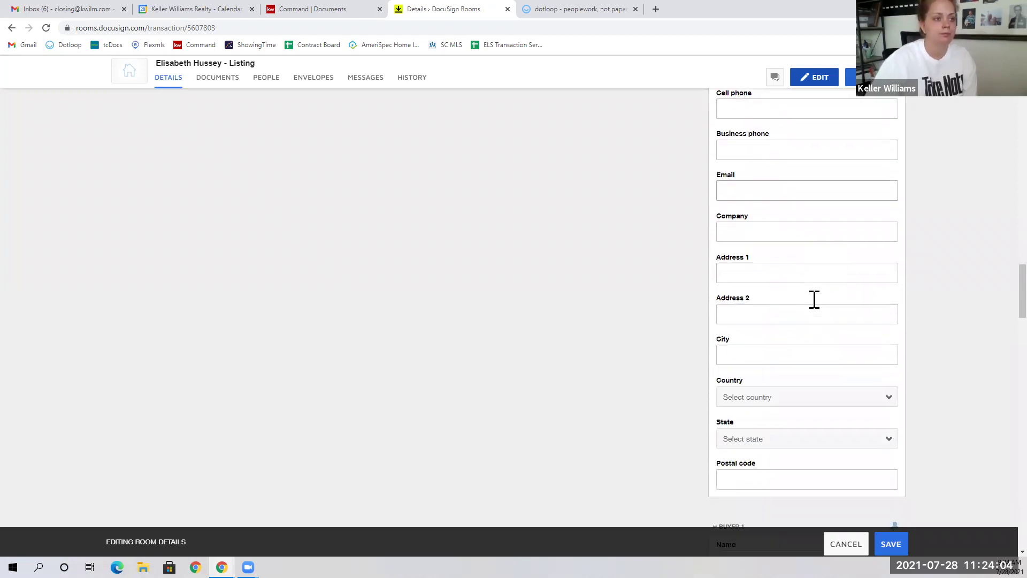
{"action": "scroll", "coordinate": [815, 306], "scroll_direction": "down", "scroll_amount": 1}
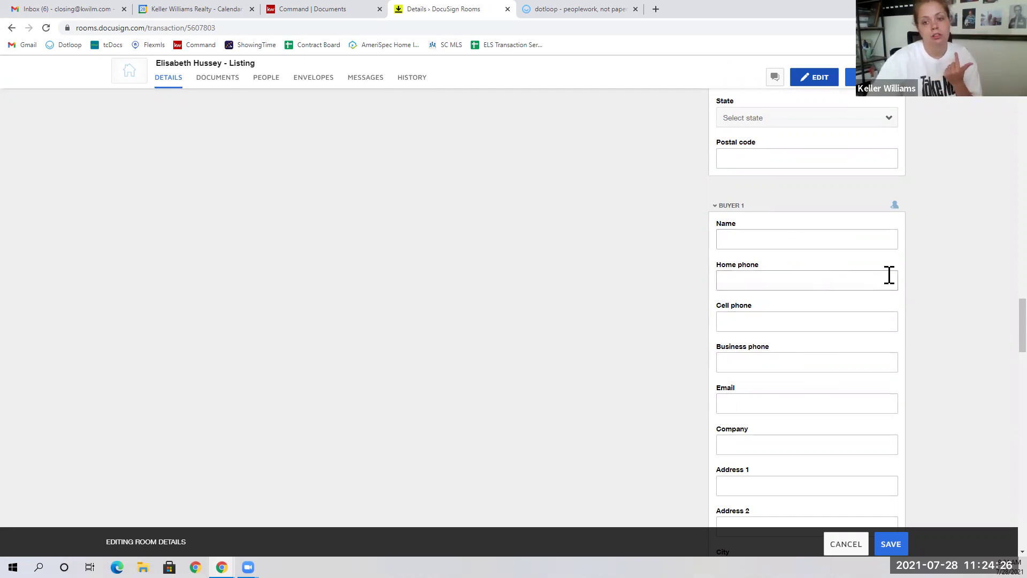
{"action": "scroll", "coordinate": [888, 271], "scroll_direction": "down", "scroll_amount": 1}
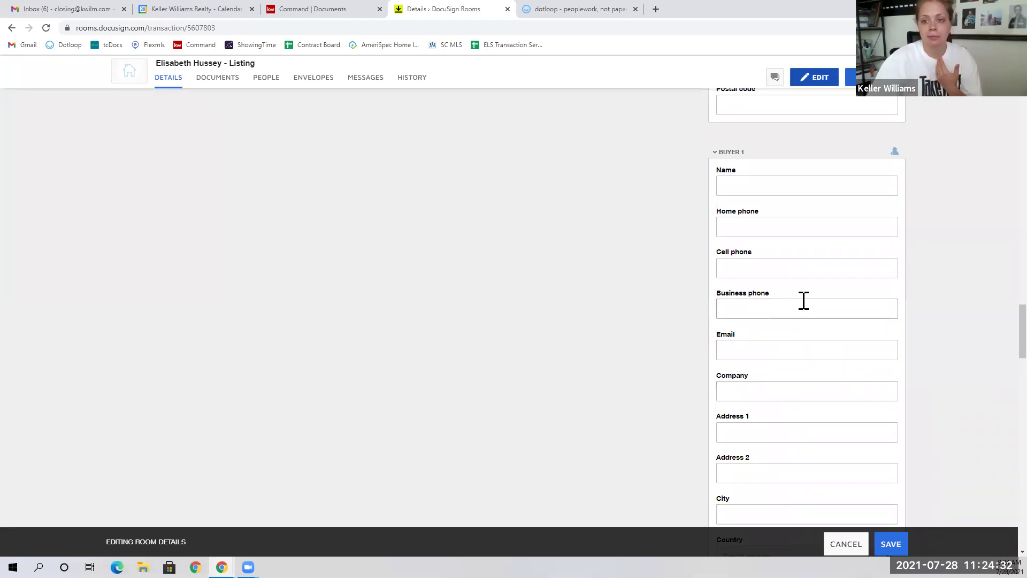
{"action": "scroll", "coordinate": [773, 321], "scroll_direction": "down", "scroll_amount": 6}
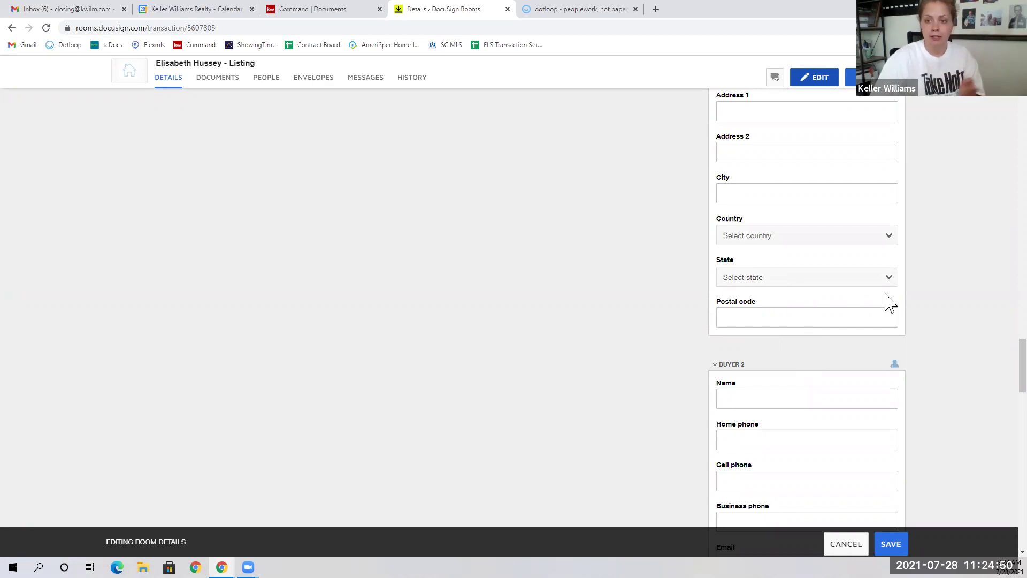
{"action": "scroll", "coordinate": [830, 328], "scroll_direction": "down", "scroll_amount": 10}
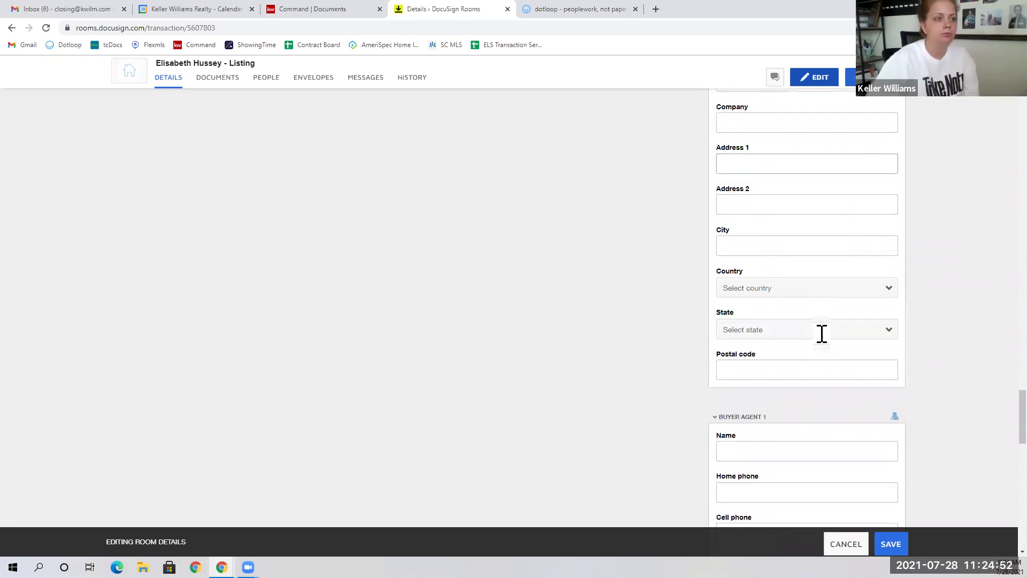
{"action": "scroll", "coordinate": [780, 367], "scroll_direction": "down", "scroll_amount": 1}
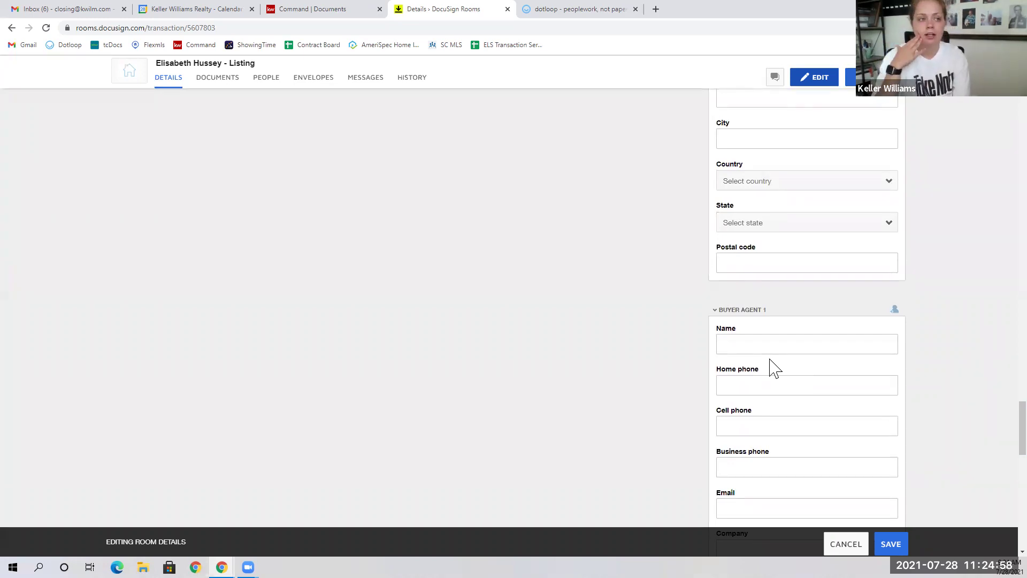
{"action": "left_click", "coordinate": [728, 346]}
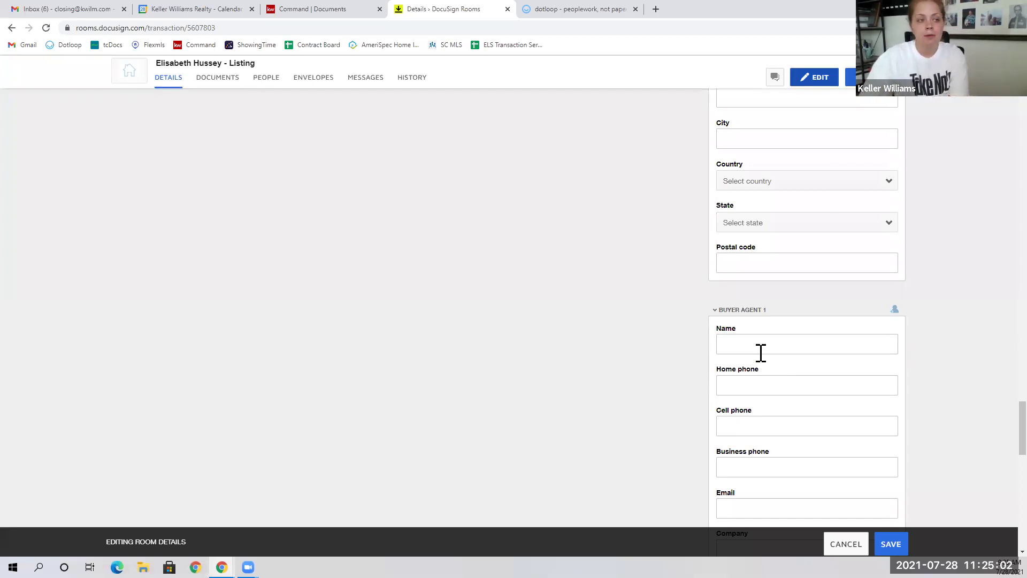
{"action": "scroll", "coordinate": [760, 351], "scroll_direction": "down", "scroll_amount": 1}
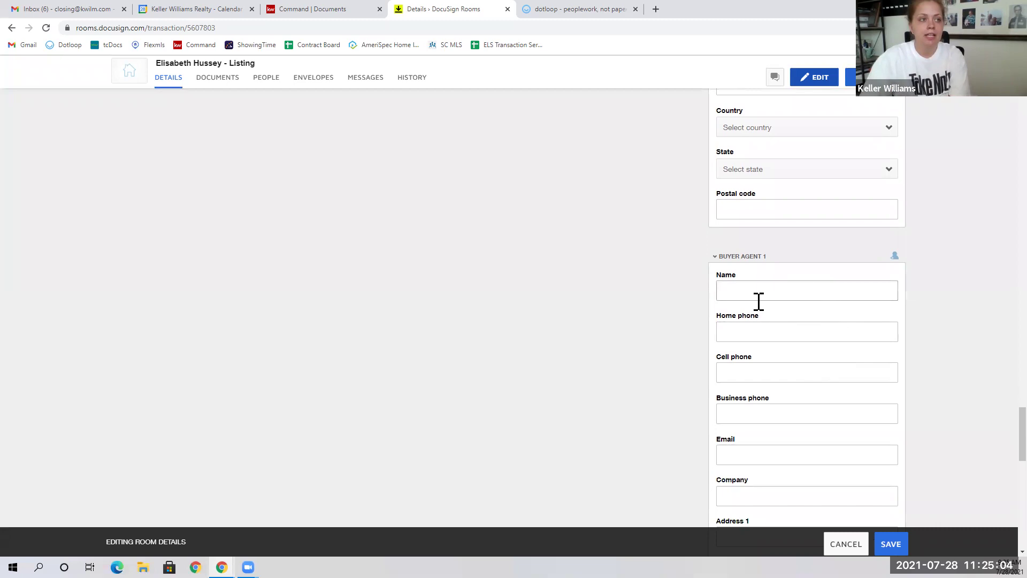
{"action": "scroll", "coordinate": [755, 331], "scroll_direction": "down", "scroll_amount": 2}
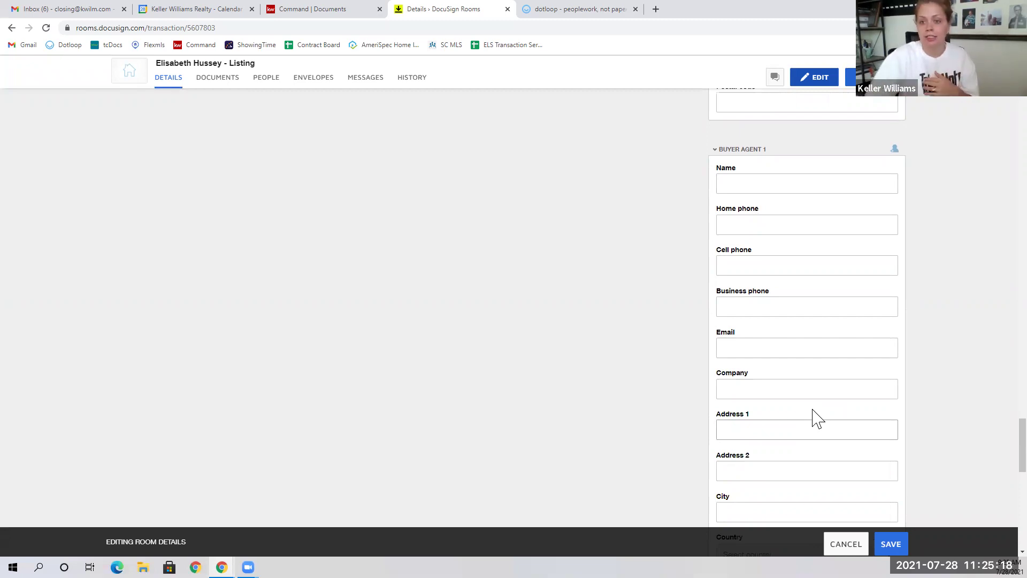
{"action": "scroll", "coordinate": [812, 381], "scroll_direction": "down", "scroll_amount": 4}
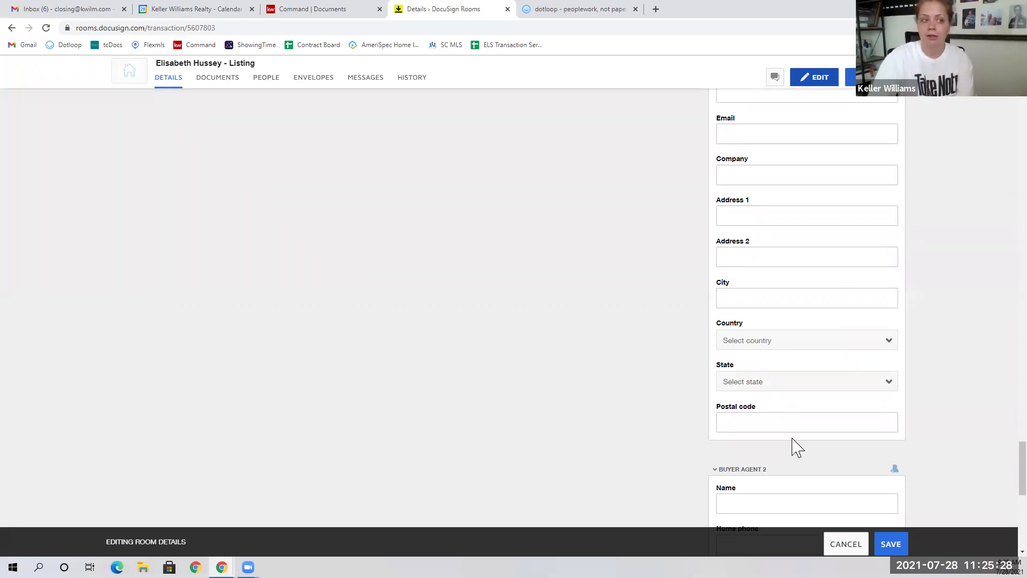
{"action": "scroll", "coordinate": [781, 446], "scroll_direction": "down", "scroll_amount": 5}
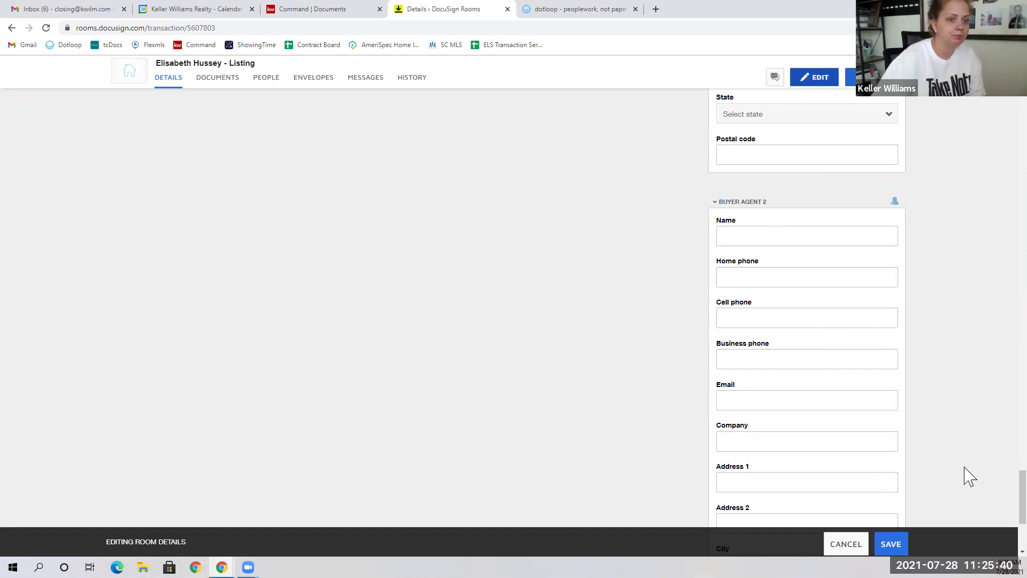
{"action": "scroll", "coordinate": [993, 500], "scroll_direction": "up", "scroll_amount": 15}
{"action": "scroll", "coordinate": [364, 257], "scroll_direction": "up", "scroll_amount": 10}
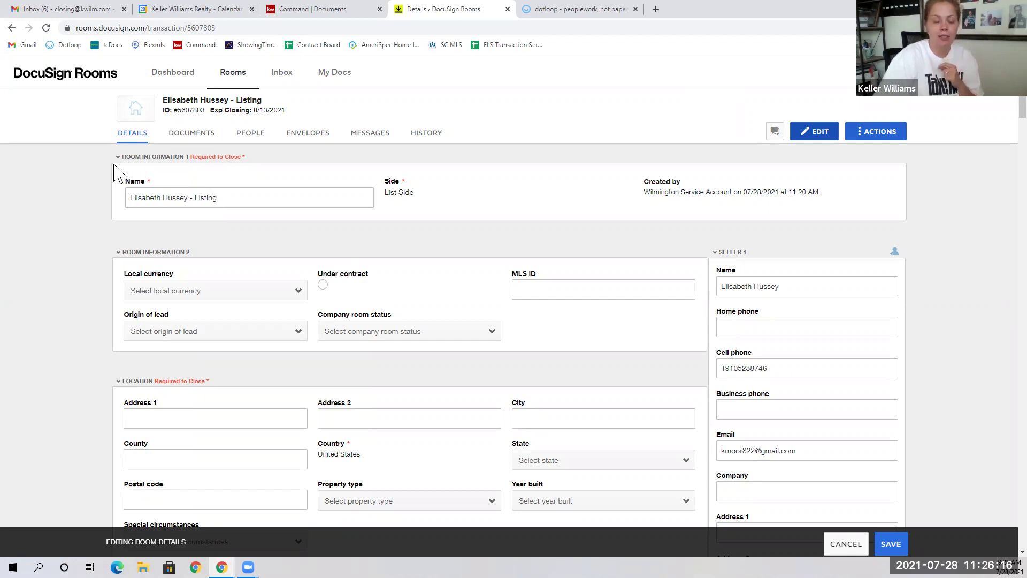
Step: Enter location 123 Main Street, Wilmington, New Hanover county, postal code 28405
{"action": "left_click", "coordinate": [134, 159]}
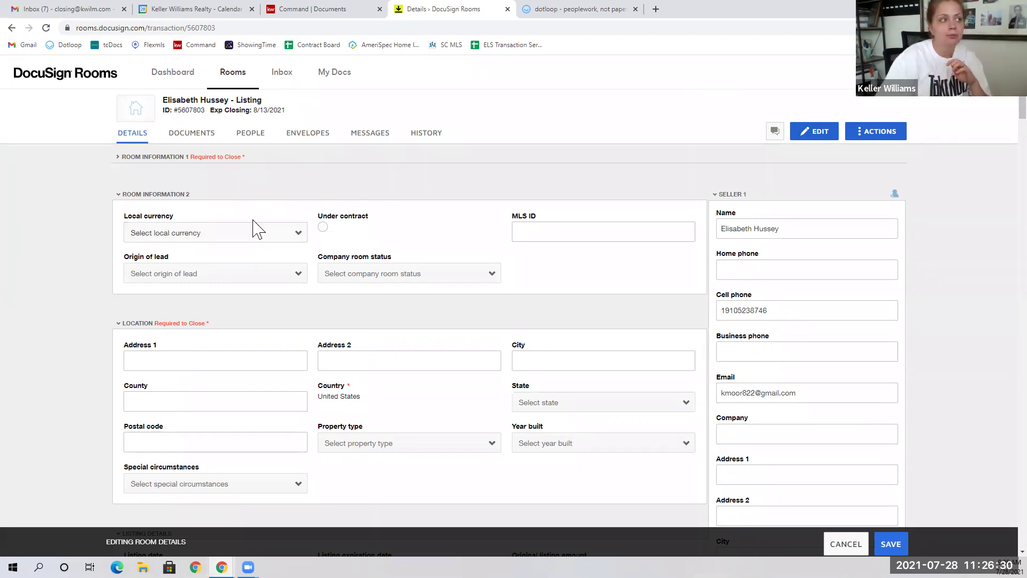
{"action": "left_click", "coordinate": [176, 197]}
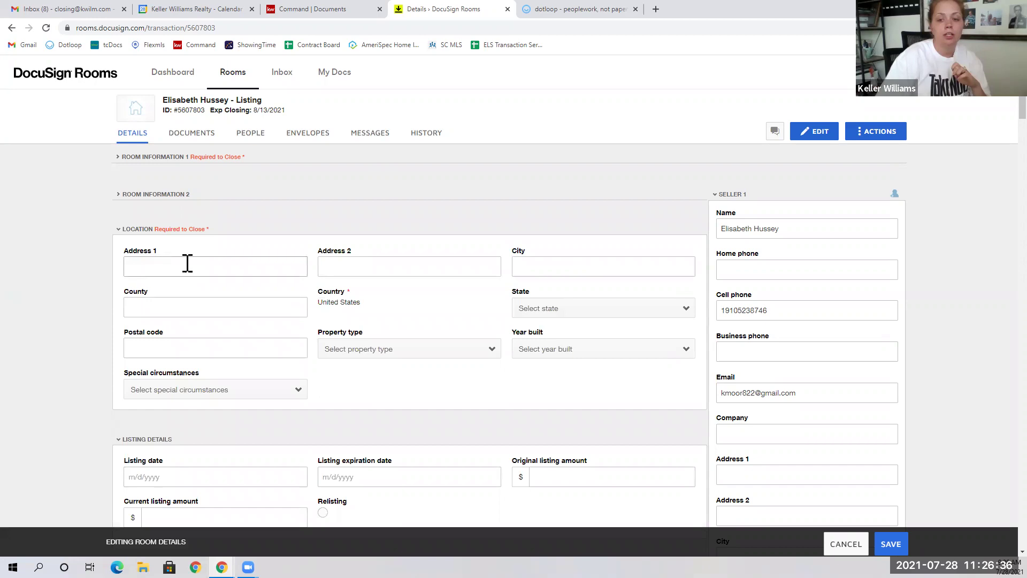
{"action": "type", "text": "123 "}
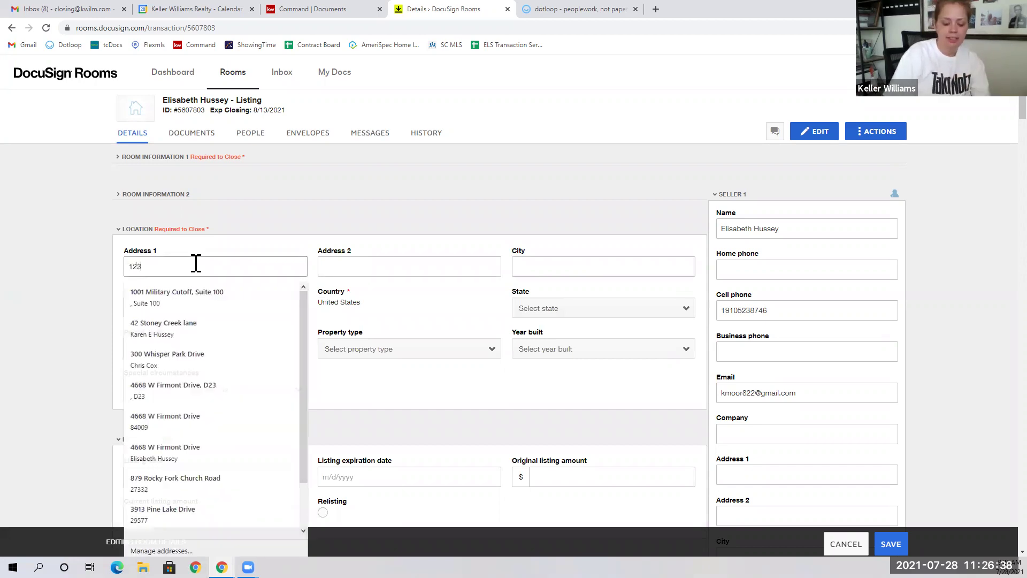
{"action": "type", "text": "Main Street"}
{"action": "key", "text": "Tab"}
{"action": "key", "text": "Tab"}
{"action": "type", "text": "Wilmington"}
{"action": "key", "text": "Tab"}
{"action": "type", "text": "New Hanover"}
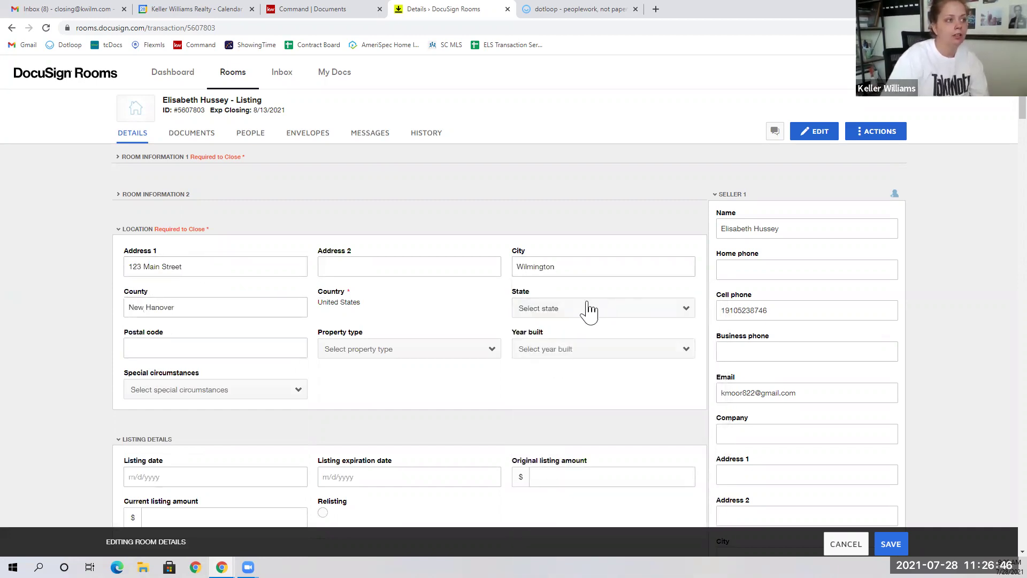
{"action": "left_click", "coordinate": [277, 345]}
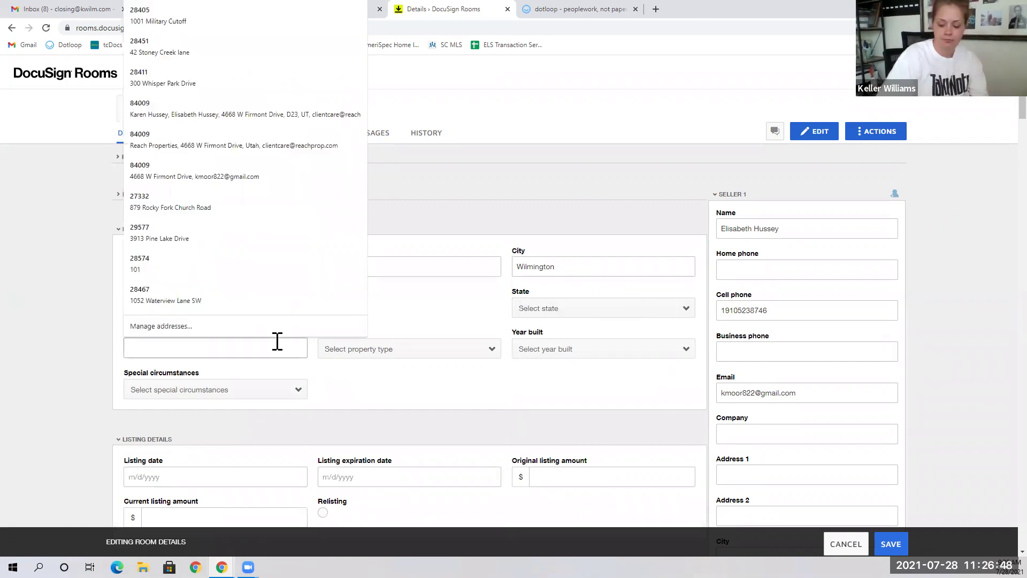
{"action": "type", "text": "28405"}
{"action": "left_click", "coordinate": [367, 390]}
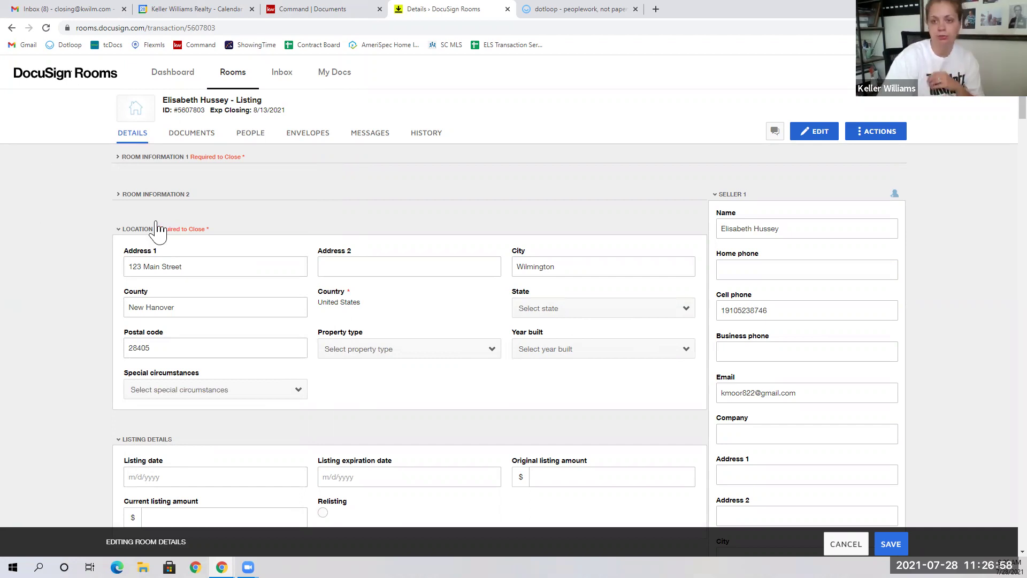
{"action": "left_click", "coordinate": [138, 229]}
Step: Set the listing expiration date to 11/24/2021
{"action": "left_click", "coordinate": [138, 230]}
{"action": "left_click", "coordinate": [141, 229]}
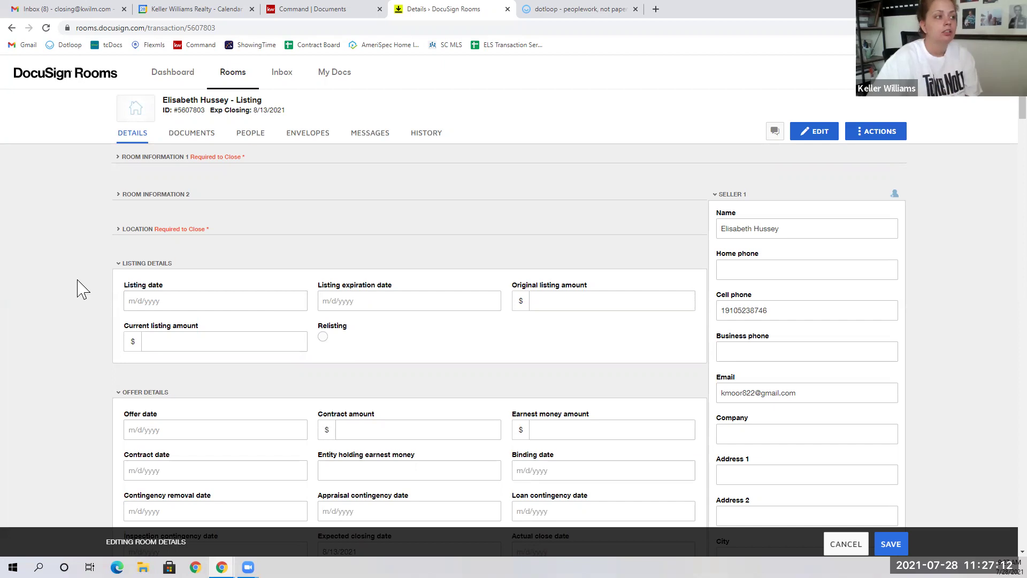
{"action": "left_click", "coordinate": [356, 299]}
{"action": "left_click", "coordinate": [420, 323]}
{"action": "left_click", "coordinate": [421, 322]}
{"action": "left_click", "coordinate": [421, 323]}
{"action": "left_click", "coordinate": [420, 323]}
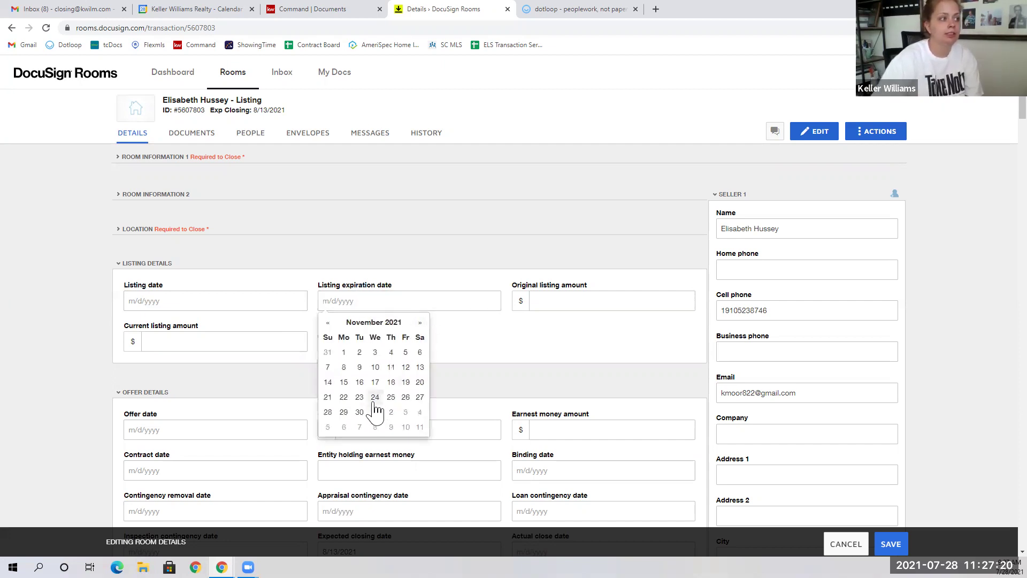
{"action": "left_click", "coordinate": [375, 397]}
Step: Enter 200000 as the original listing amount and collapse Listing Details
{"action": "left_click", "coordinate": [568, 303]}
{"action": "type", "text": "200000"}
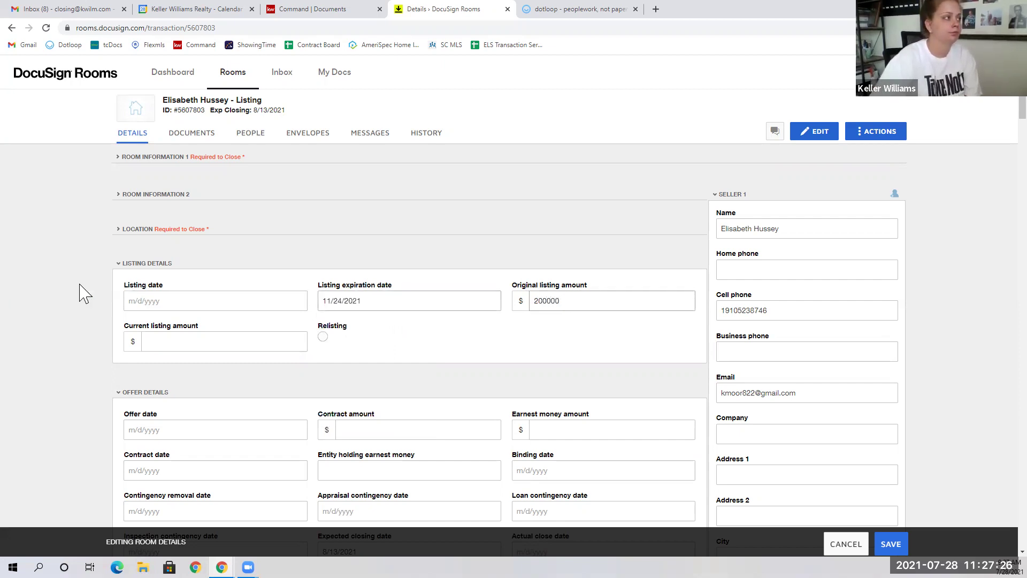
{"action": "left_click", "coordinate": [146, 263]}
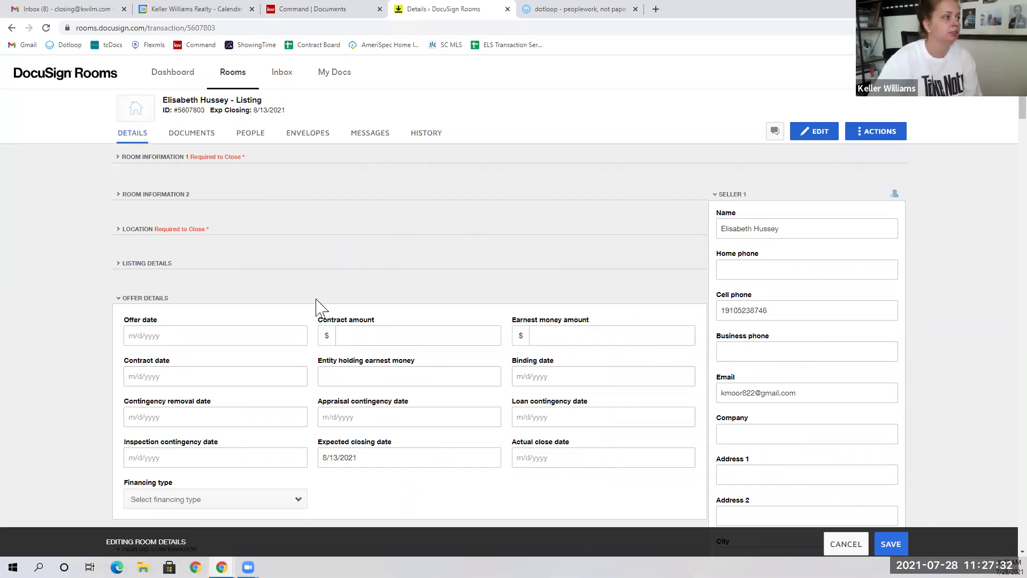
{"action": "scroll", "coordinate": [206, 293], "scroll_direction": "down", "scroll_amount": 1}
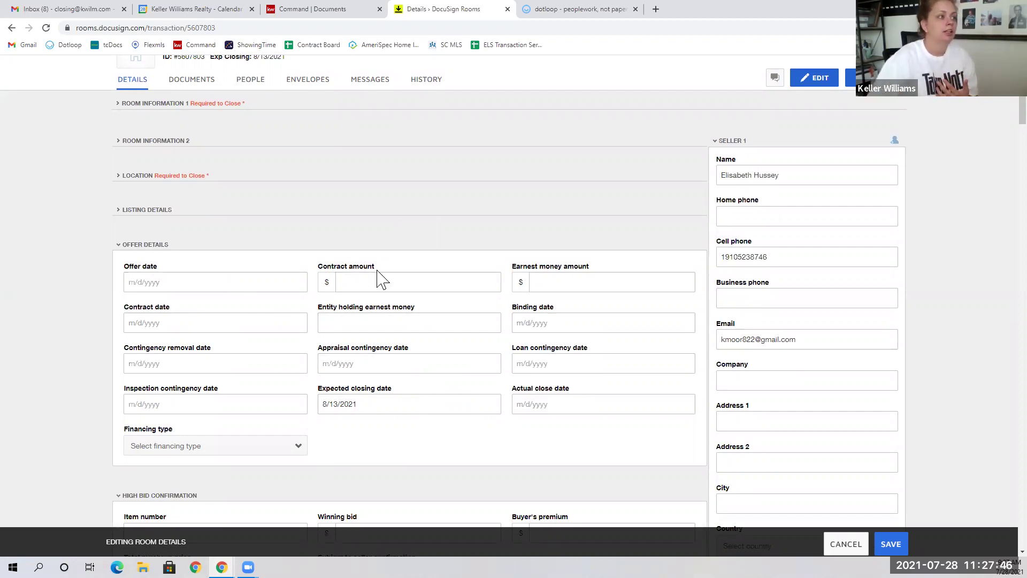
Step: Leave the earnest money fields blank and collapse Offer Details, High Bid Confirmation and Closing Details
{"action": "left_click", "coordinate": [633, 275]}
{"action": "left_click", "coordinate": [452, 320]}
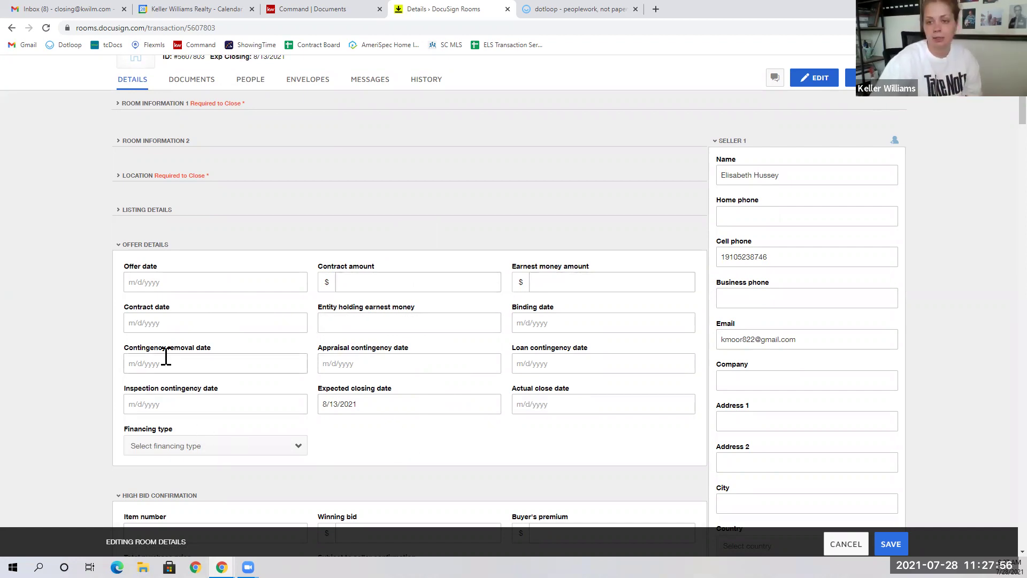
{"action": "left_click", "coordinate": [144, 246]}
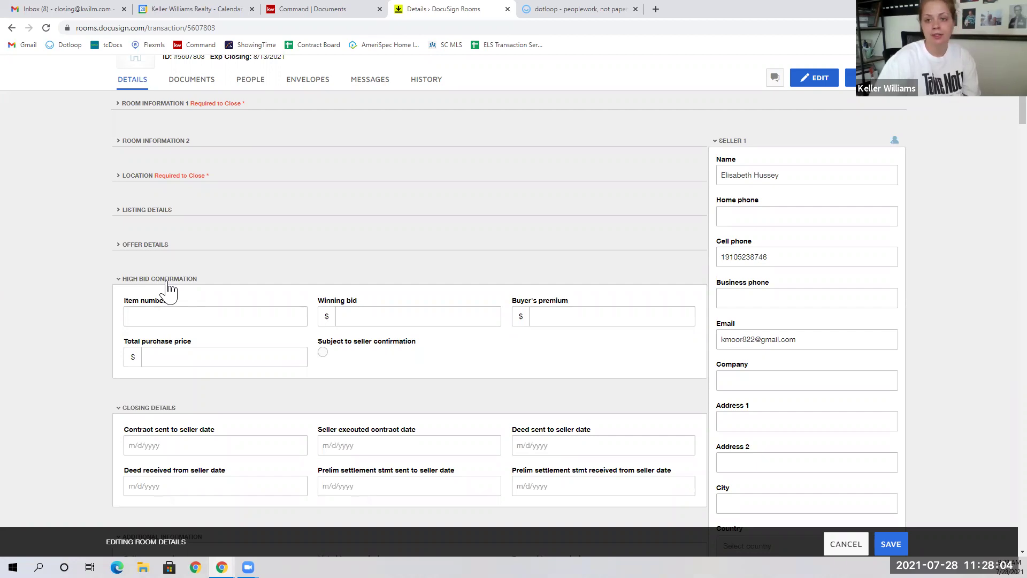
{"action": "left_click", "coordinate": [170, 290]}
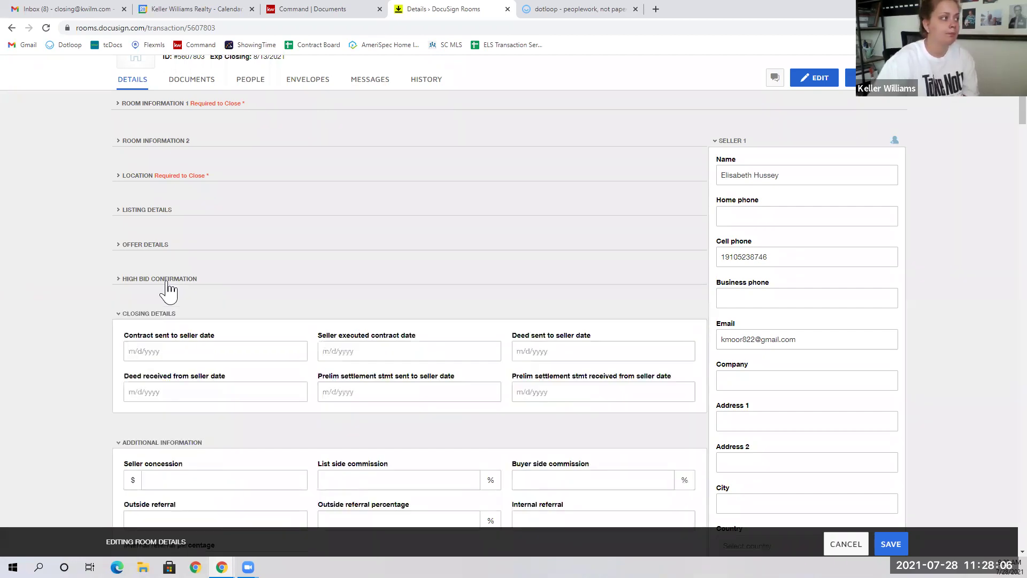
{"action": "scroll", "coordinate": [170, 290], "scroll_direction": "down", "scroll_amount": 1}
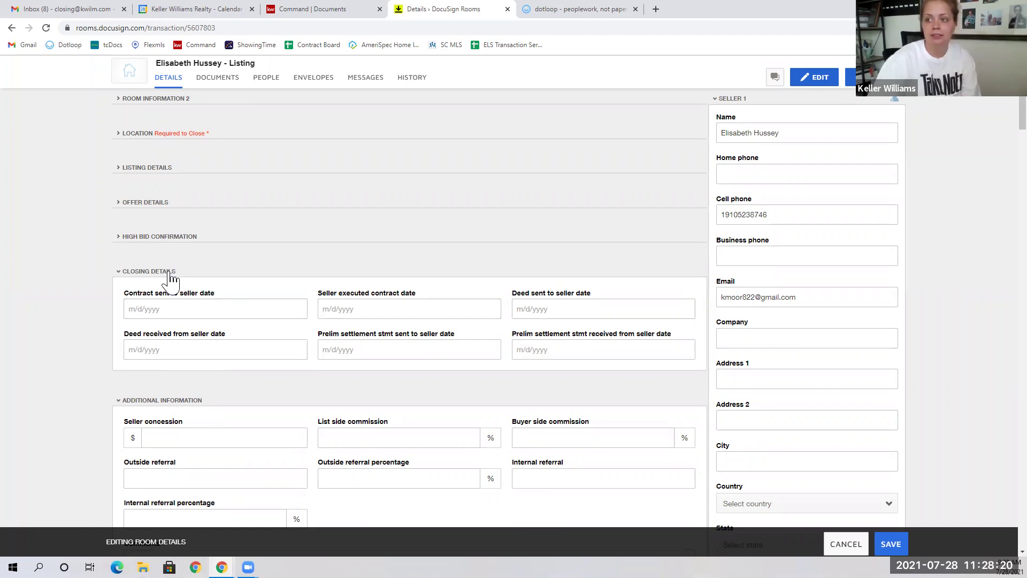
{"action": "left_click", "coordinate": [170, 273]}
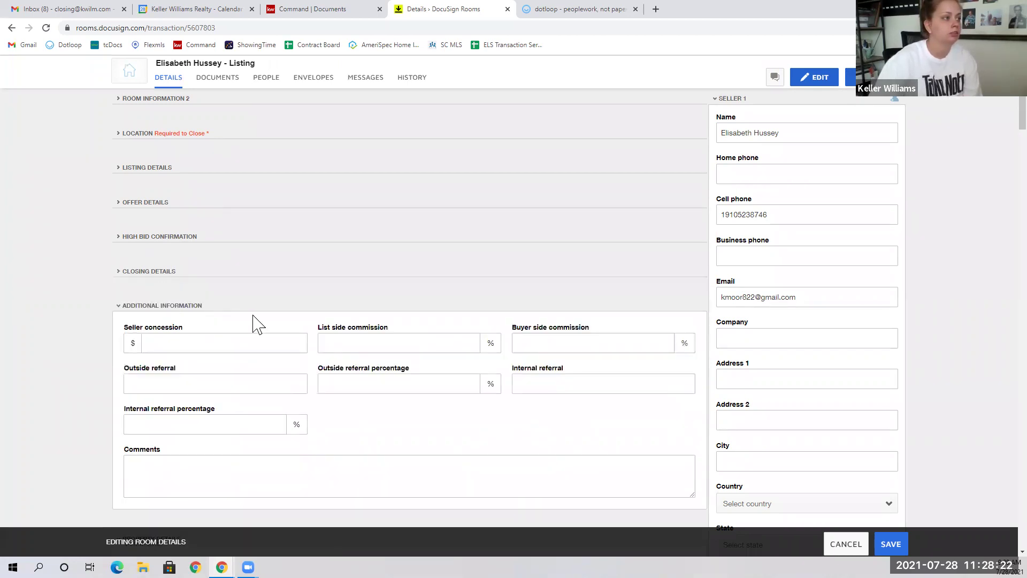
Step: Enter 3 for list side and buyer side commission, then collapse Additional Information
{"action": "scroll", "coordinate": [249, 307], "scroll_direction": "down", "scroll_amount": 1}
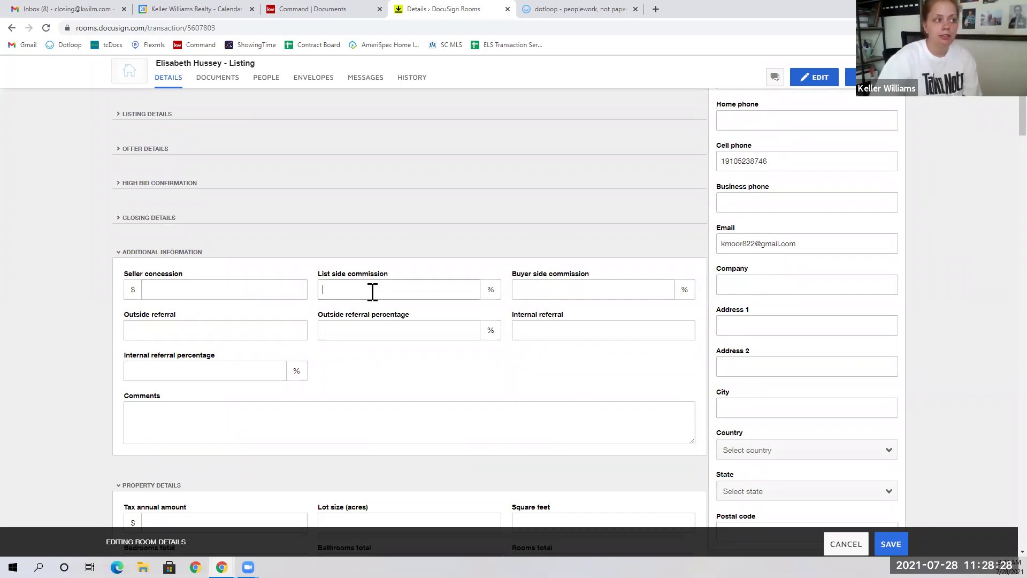
{"action": "left_click", "coordinate": [373, 291]}
{"action": "type", "text": "3"}
{"action": "left_click", "coordinate": [530, 288]}
{"action": "type", "text": "3"}
{"action": "left_click", "coordinate": [289, 330]}
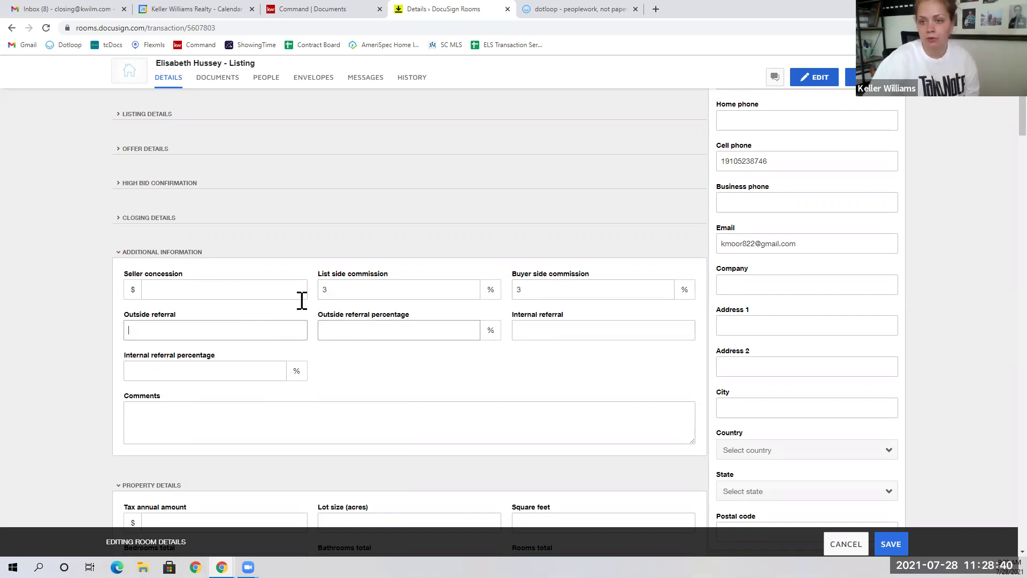
{"action": "left_click", "coordinate": [175, 255]}
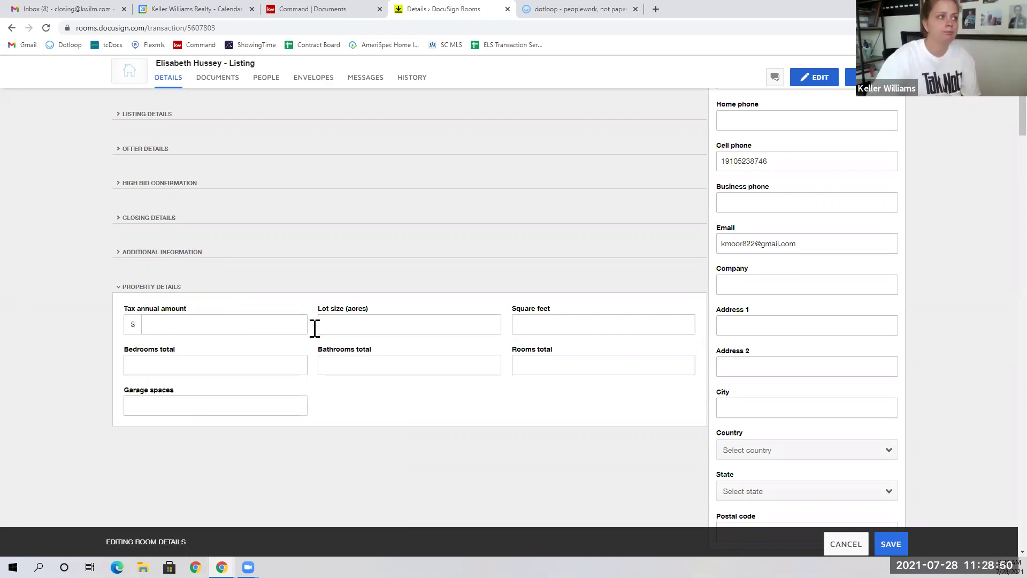
{"action": "scroll", "coordinate": [561, 353], "scroll_direction": "up", "scroll_amount": 4}
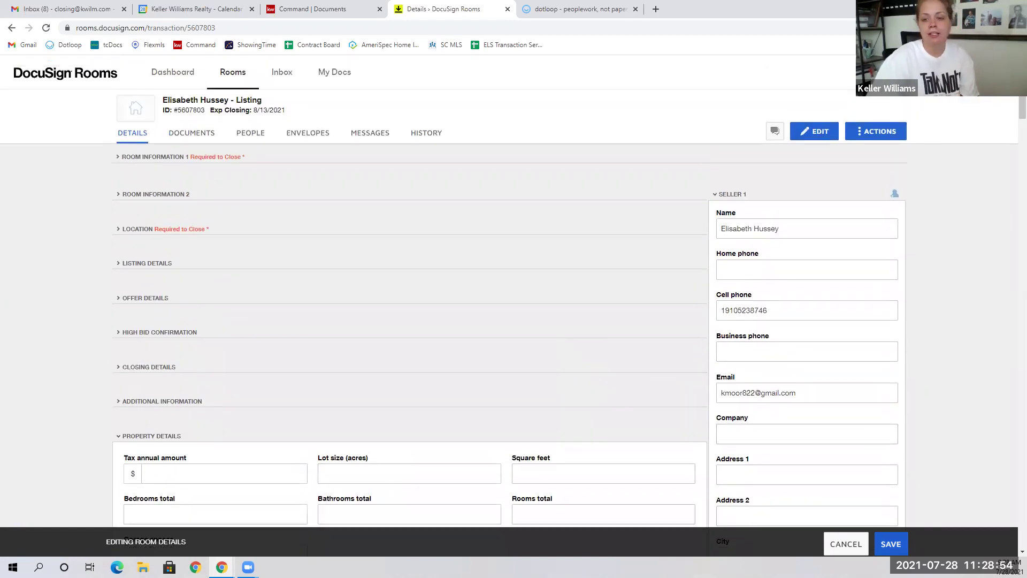
Step: Save the room details and view the room's three members on the People page
{"action": "left_click", "coordinate": [891, 543]}
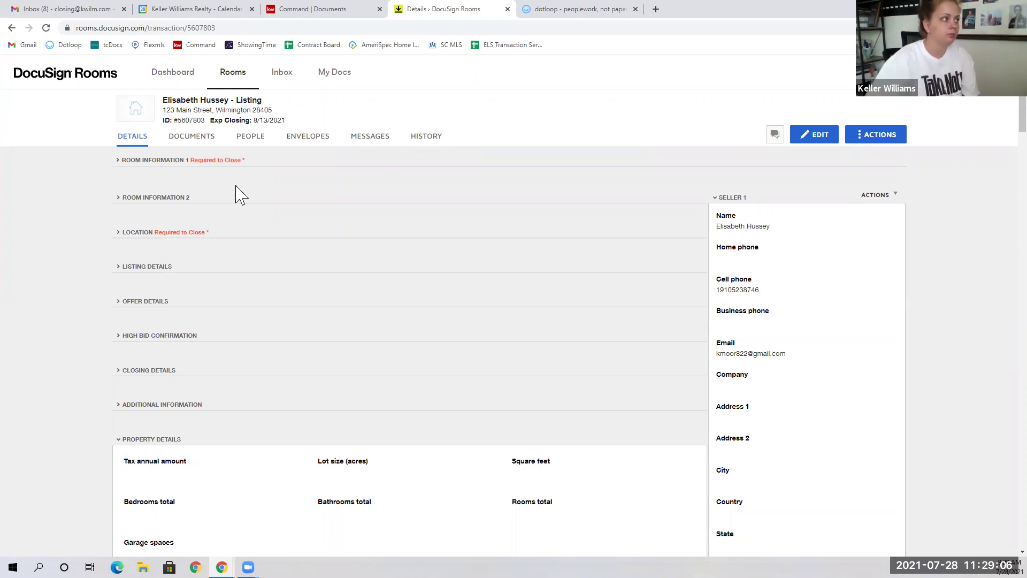
{"action": "left_click", "coordinate": [261, 145]}
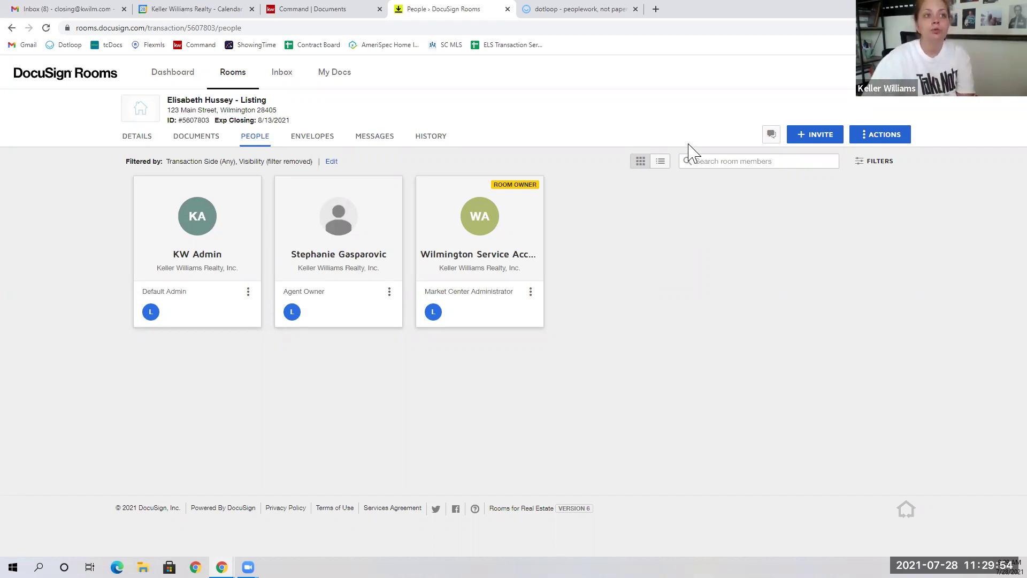
{"action": "left_click", "coordinate": [819, 143]}
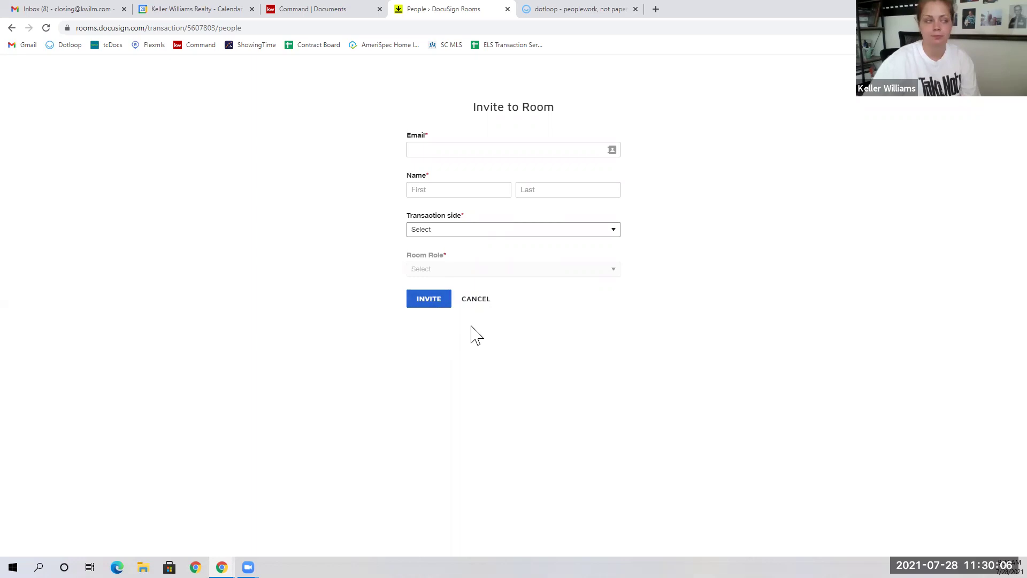
{"action": "left_click", "coordinate": [476, 299]}
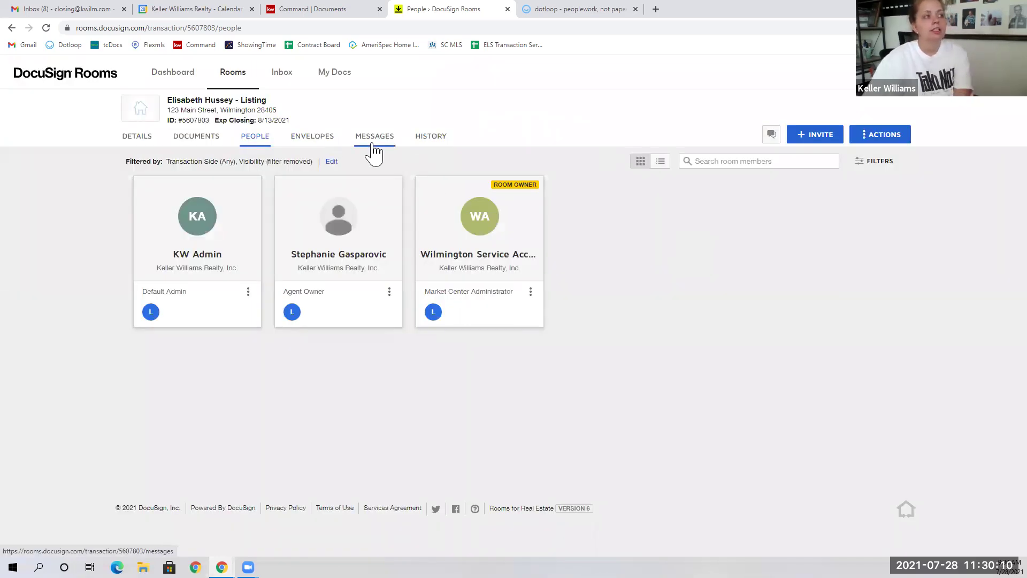
{"action": "left_click", "coordinate": [374, 151]}
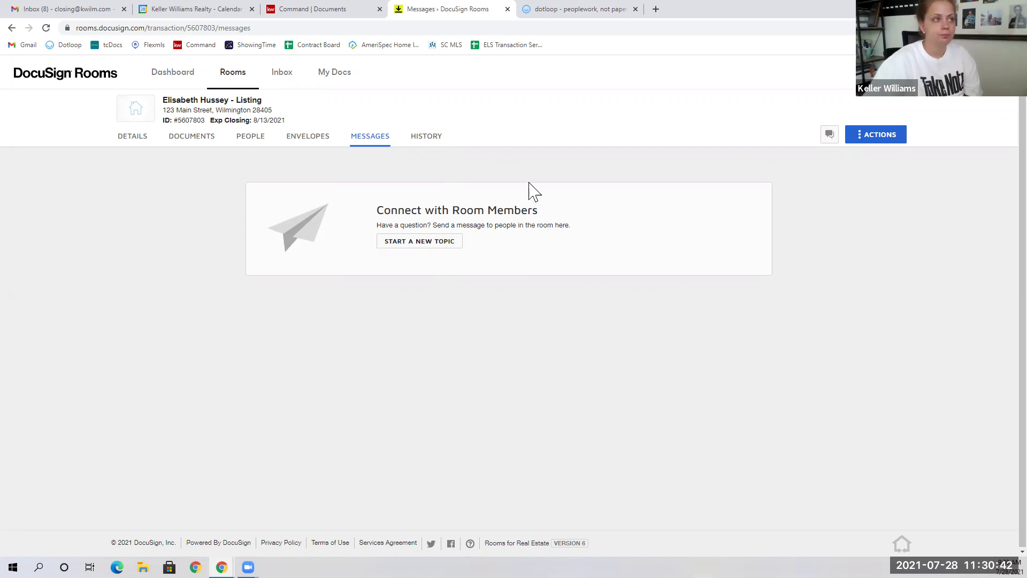
Step: View the room's History log: creation, a member added and two details updates
{"action": "left_click", "coordinate": [432, 142]}
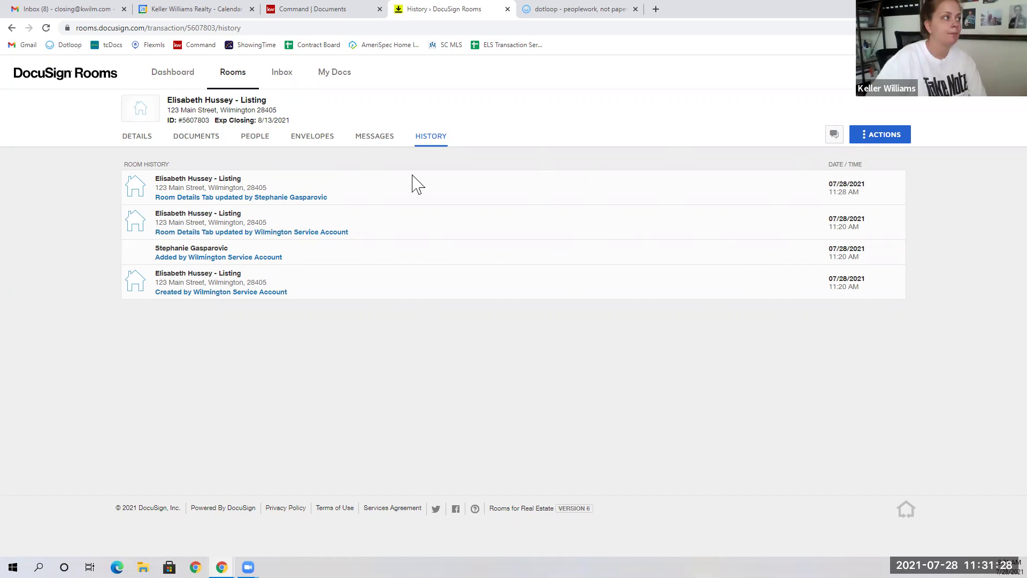
Step: Upload the Heritage Title Process Instructions PDF from the Desktop as the room's sixth document
{"action": "left_click", "coordinate": [212, 142]}
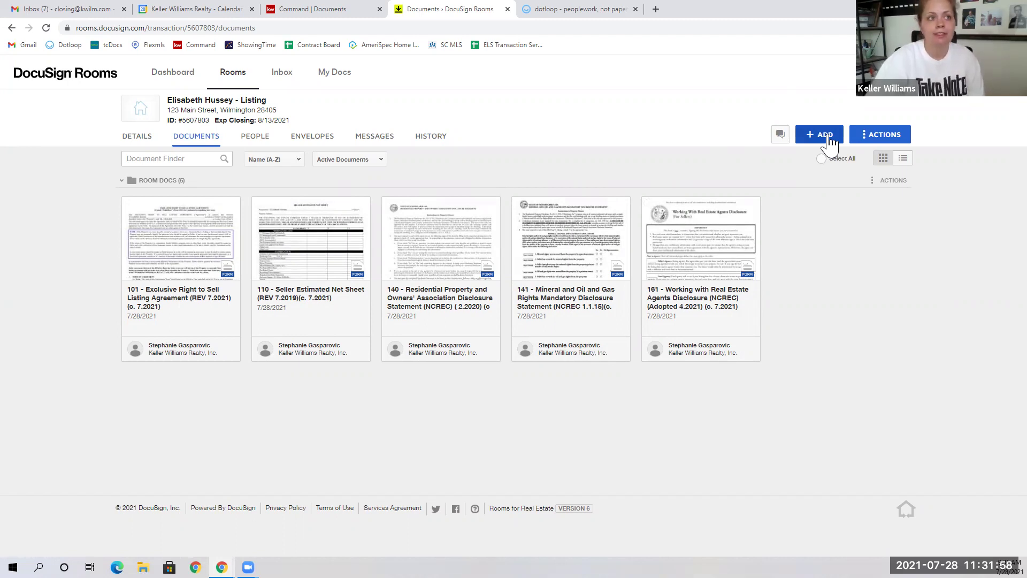
{"action": "left_click", "coordinate": [829, 140]}
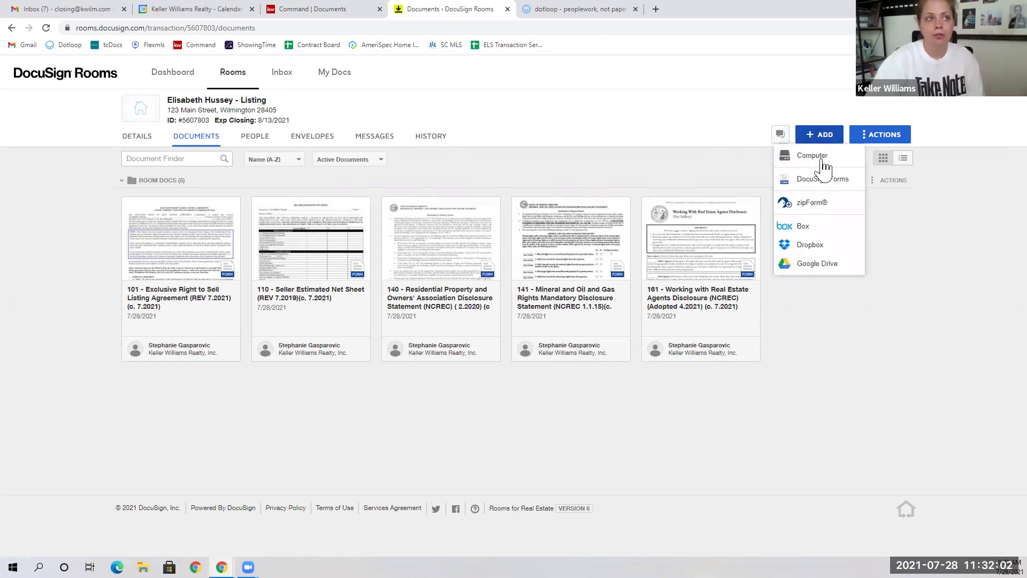
{"action": "left_click", "coordinate": [823, 160]}
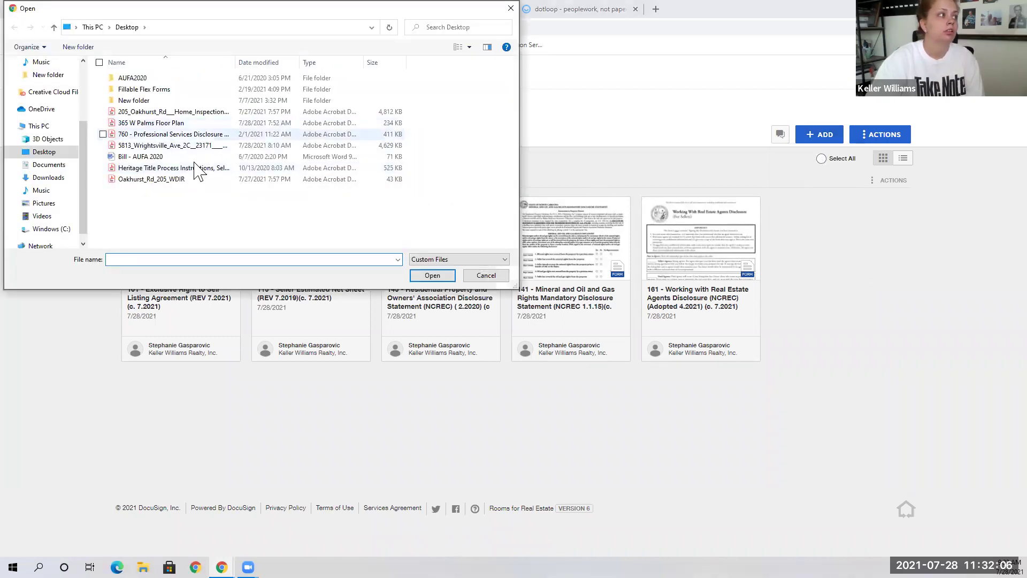
{"action": "left_click", "coordinate": [193, 168]}
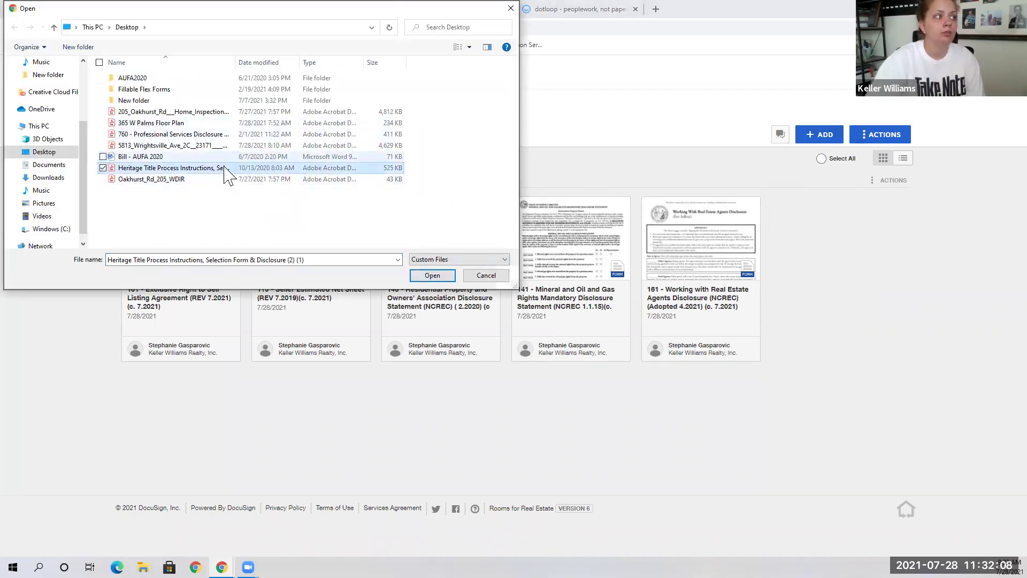
{"action": "left_click", "coordinate": [432, 277]}
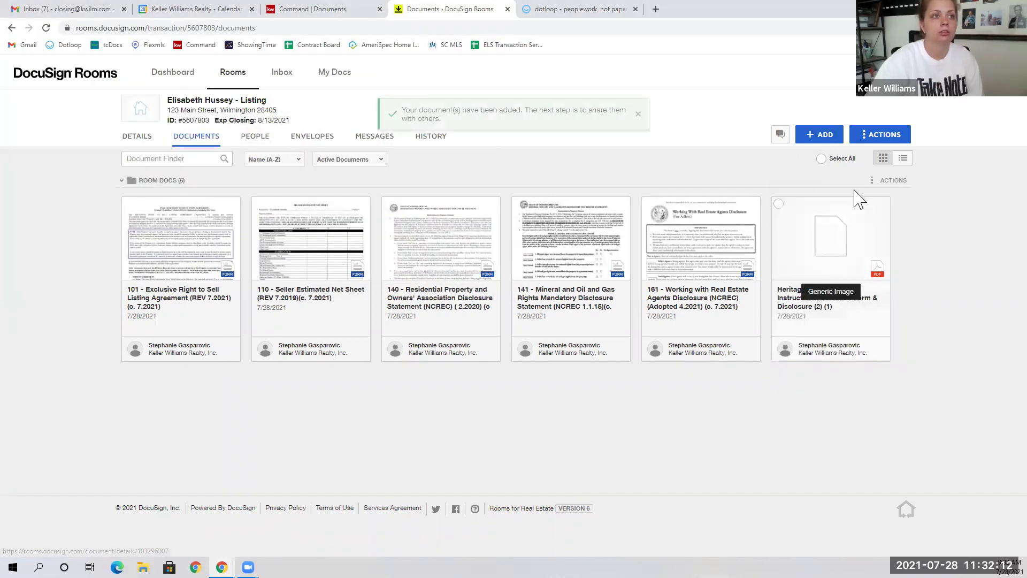
{"action": "left_click", "coordinate": [833, 141]}
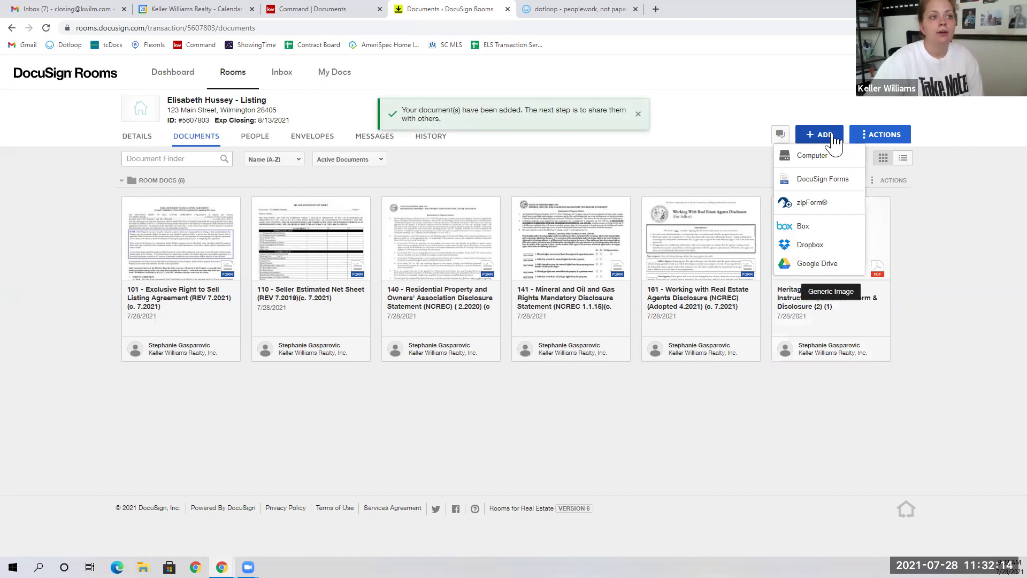
Step: Browse the Working With Buyers, Working with Sellers, JBR, KW 978 - NC and NCAR form libraries
{"action": "left_click", "coordinate": [825, 180]}
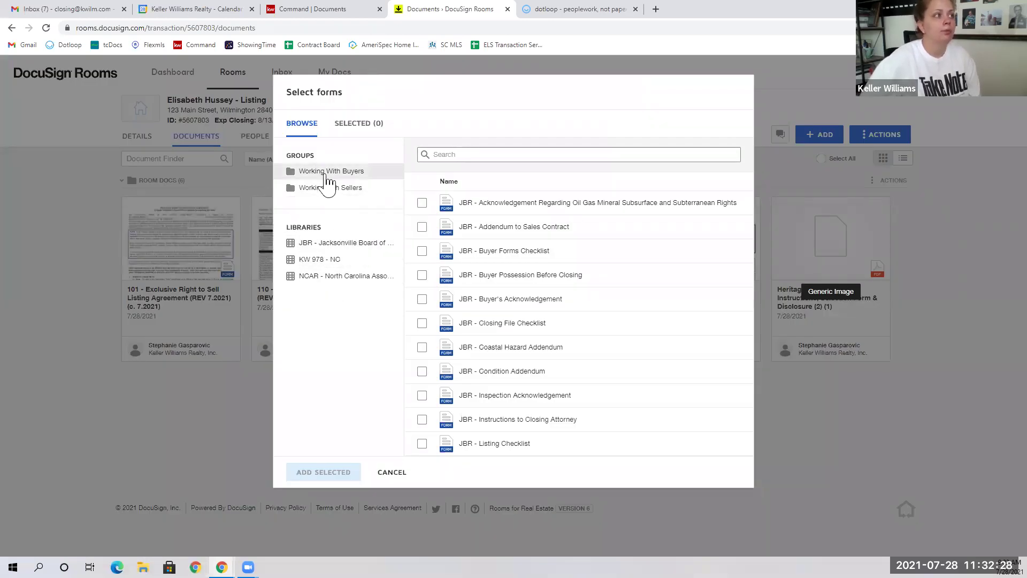
{"action": "left_click", "coordinate": [325, 176]}
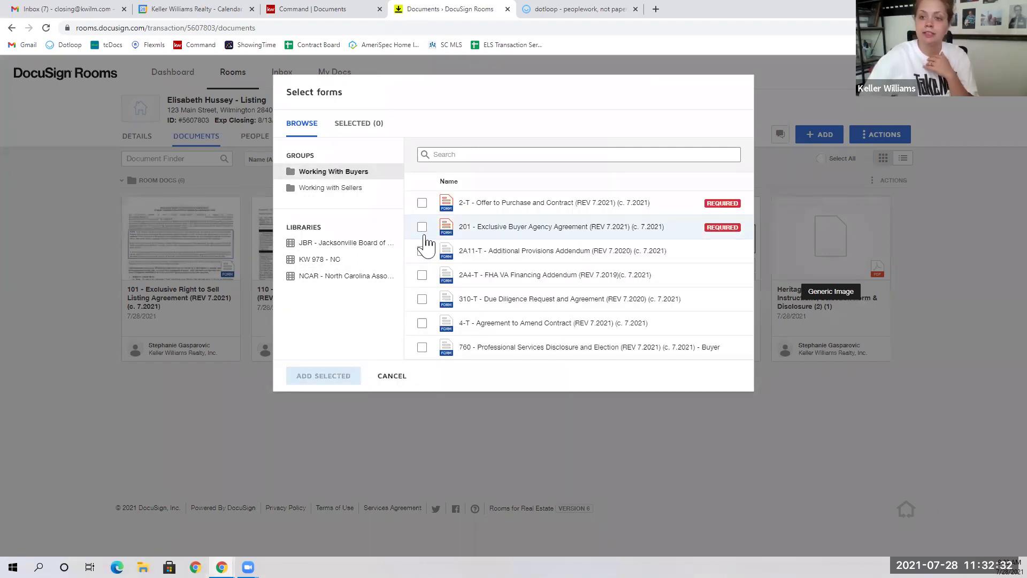
{"action": "left_click", "coordinate": [336, 192]}
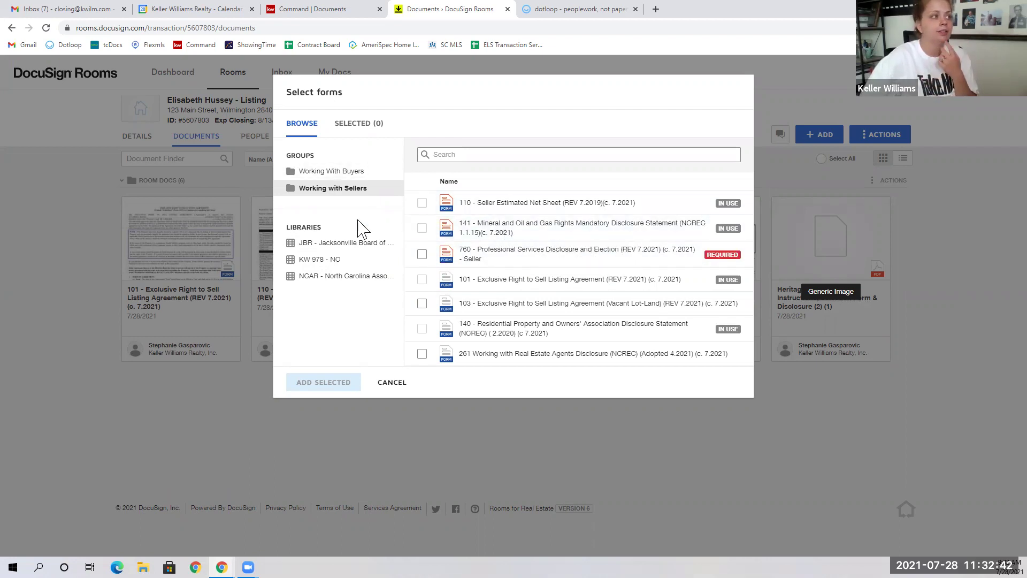
{"action": "left_click", "coordinate": [339, 242]}
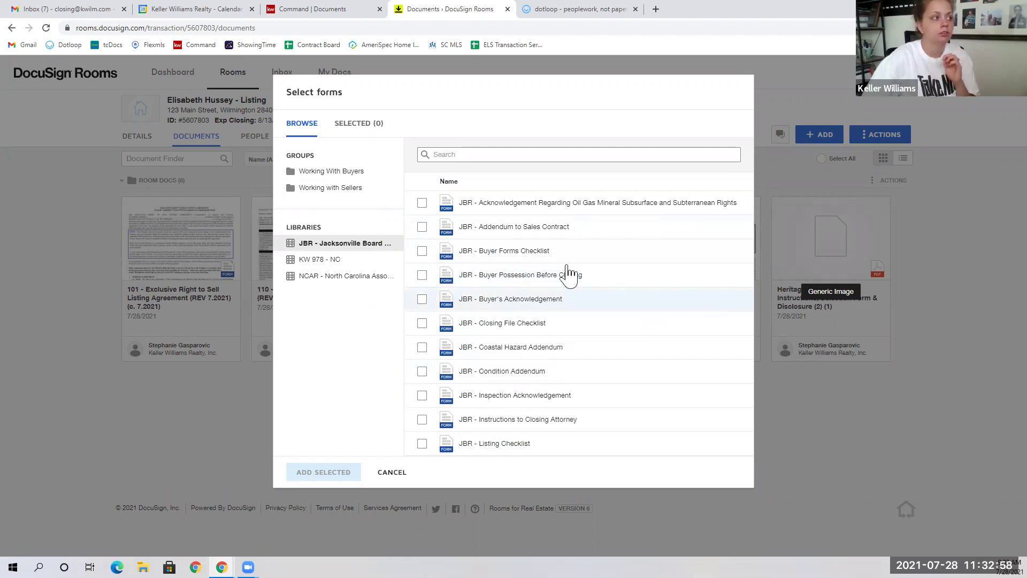
{"action": "left_click", "coordinate": [325, 261]}
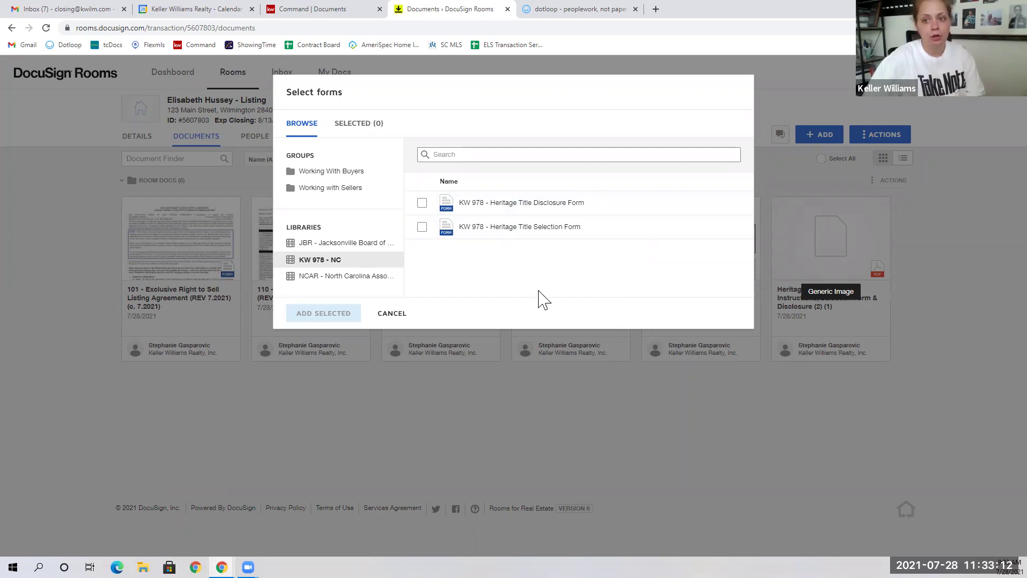
{"action": "left_click", "coordinate": [363, 276]}
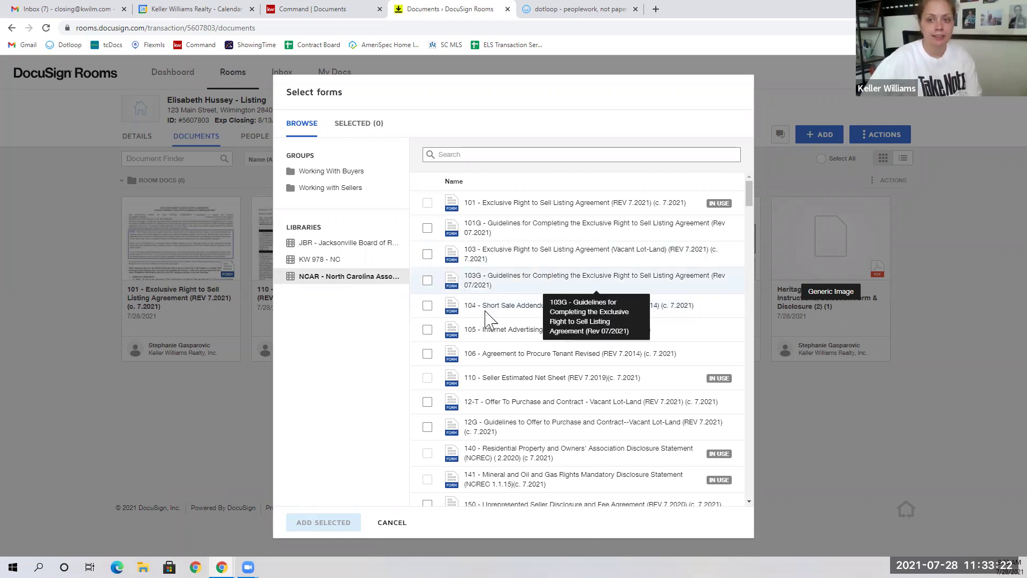
Step: Choose form 103 (Vacant Lot-Land), search 'residen', review the selection, then close the picker
{"action": "left_click", "coordinate": [428, 255]}
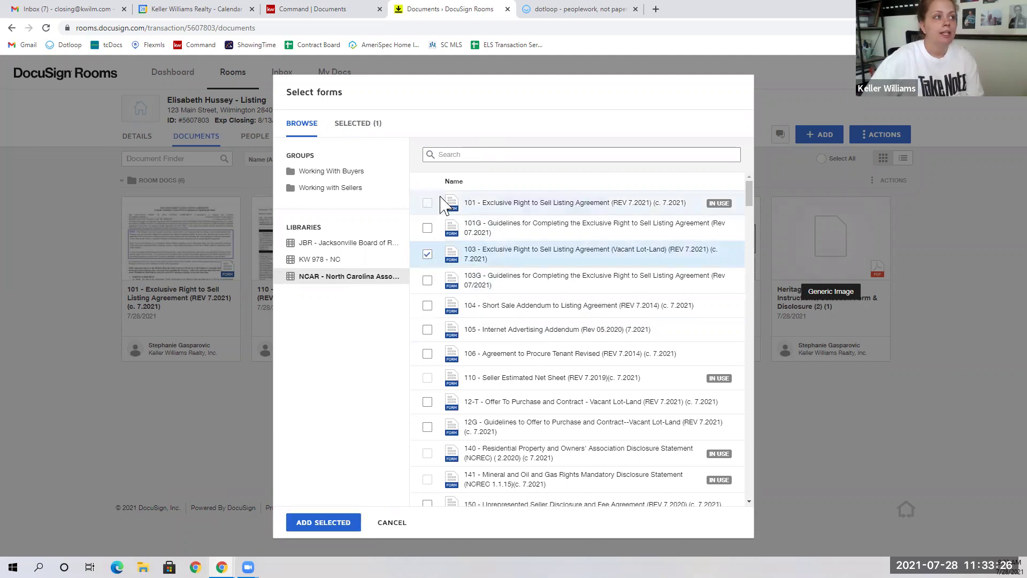
{"action": "left_click", "coordinate": [461, 154]}
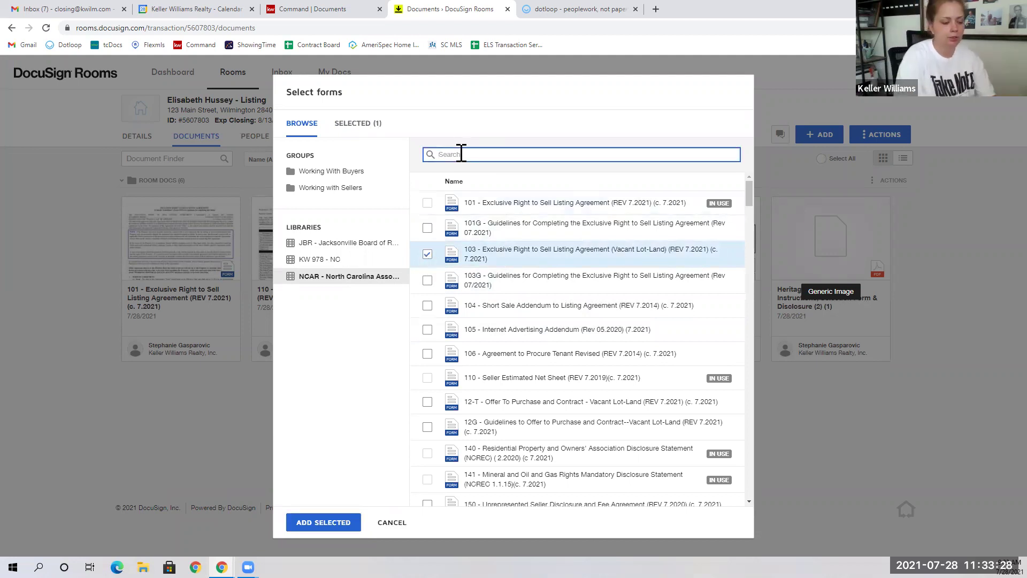
{"action": "type", "text": "residenti"}
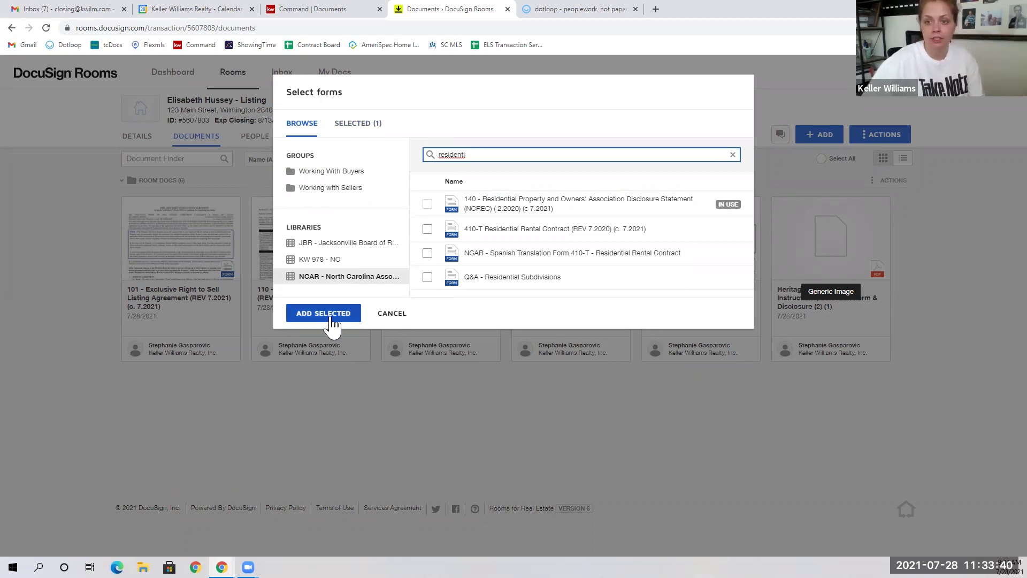
{"action": "left_click", "coordinate": [373, 128]}
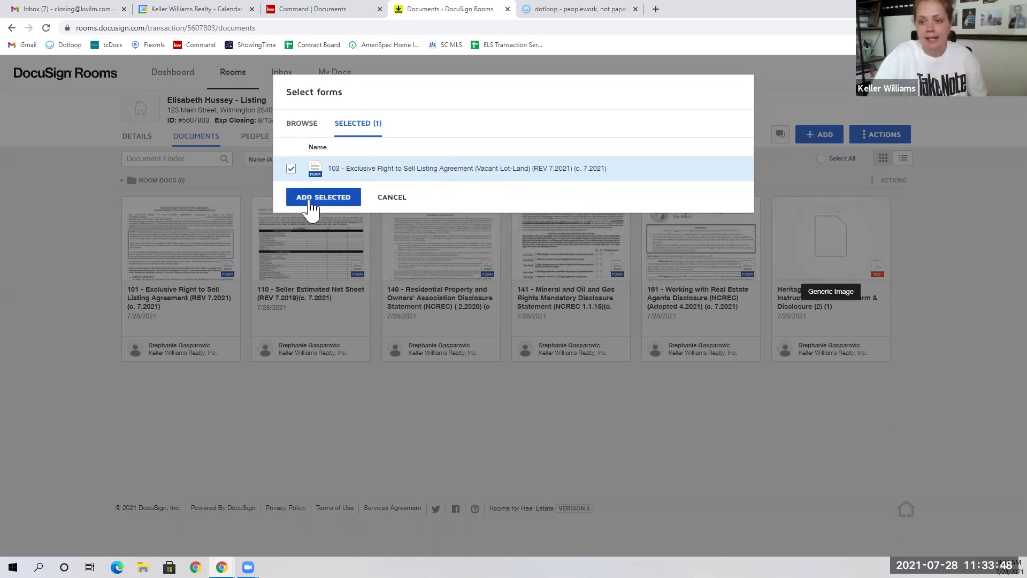
{"action": "left_click", "coordinate": [391, 198]}
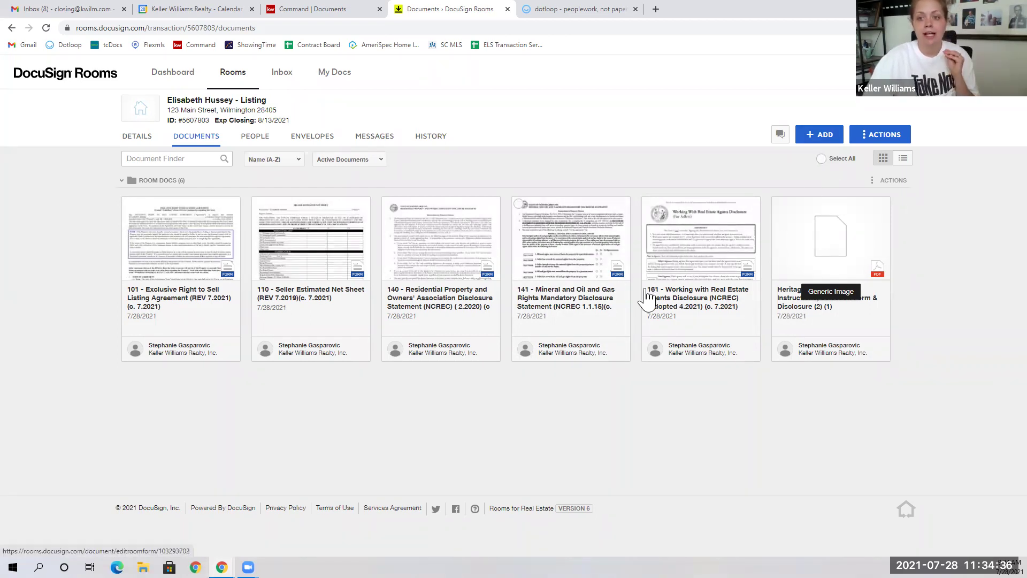
Step: Check the ADD sources, then open the 101 Exclusive Right to Sell Listing Agreement for editing
{"action": "left_click", "coordinate": [822, 144]}
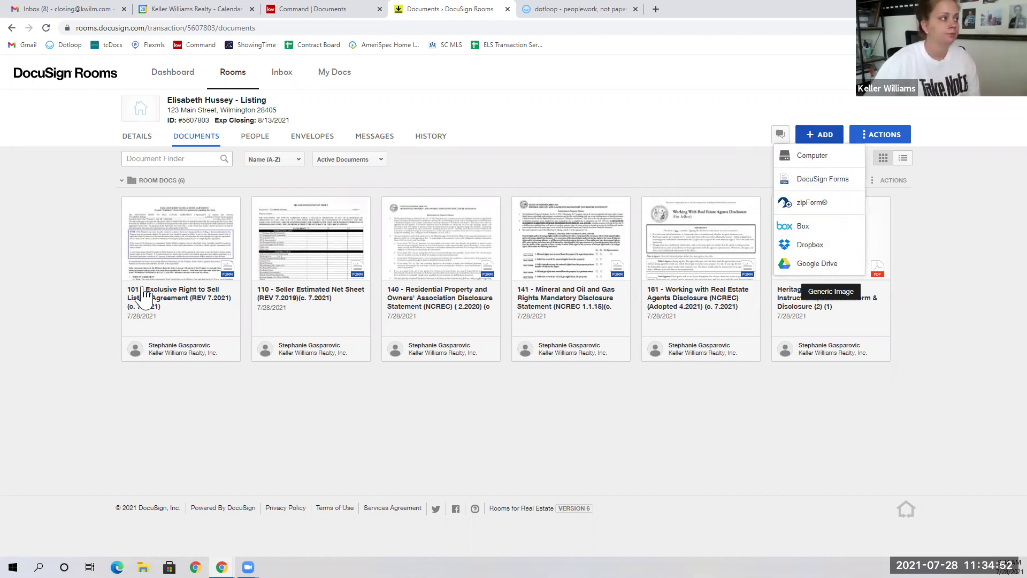
{"action": "left_click", "coordinate": [185, 232]}
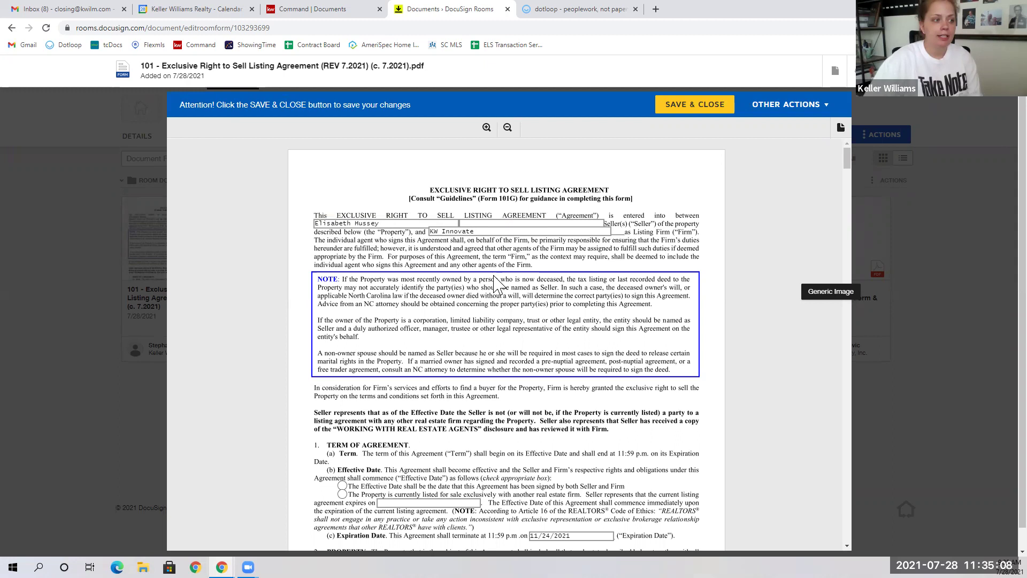
Step: Correct the Seller 1 and Seller 2 name fields in the 101 listing agreement
{"action": "scroll", "coordinate": [514, 315], "scroll_direction": "down", "scroll_amount": 2}
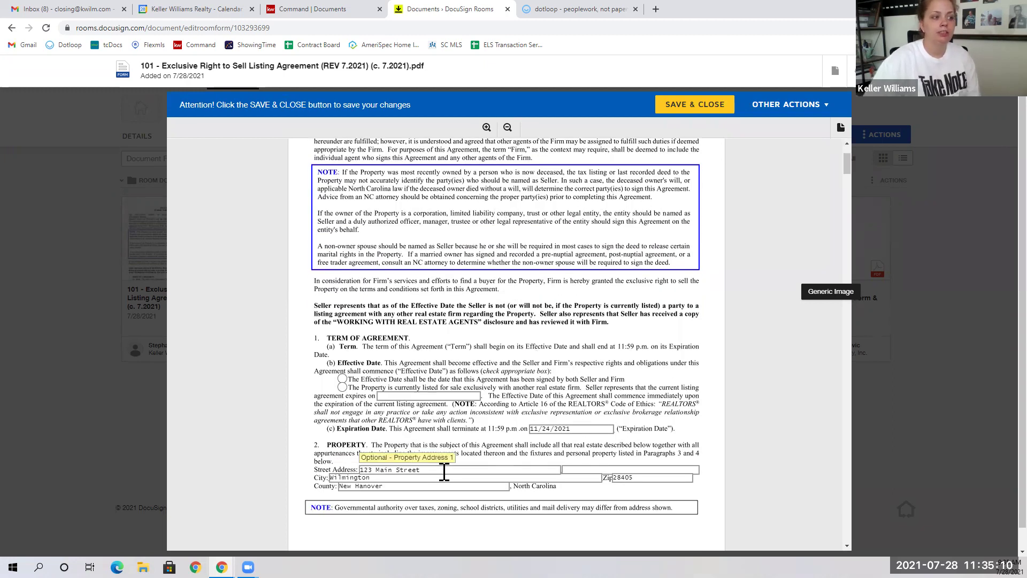
{"action": "scroll", "coordinate": [436, 428], "scroll_direction": "down", "scroll_amount": 2}
{"action": "scroll", "coordinate": [436, 428], "scroll_direction": "down", "scroll_amount": 7}
{"action": "scroll", "coordinate": [450, 407], "scroll_direction": "up", "scroll_amount": 11}
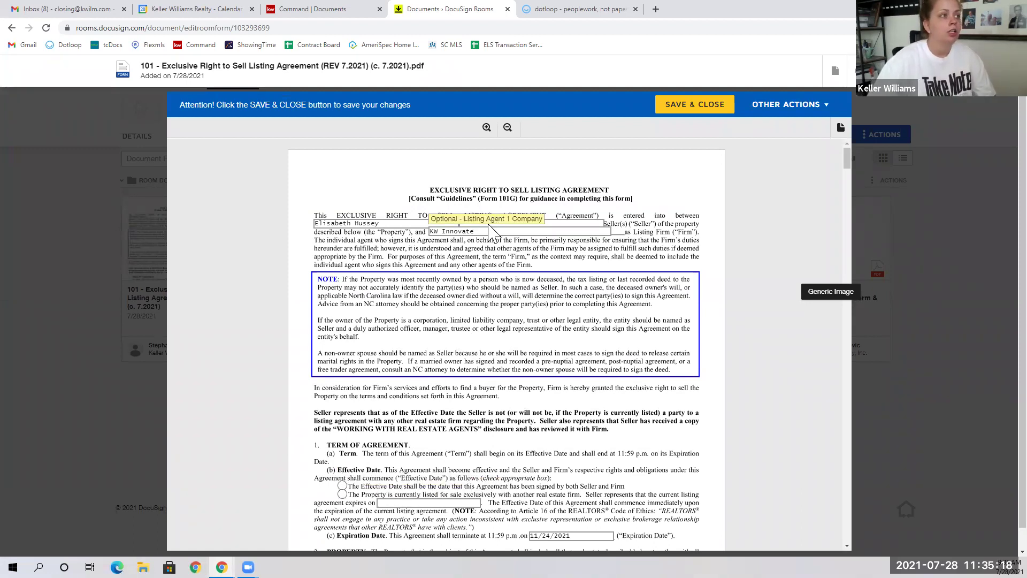
{"action": "left_click", "coordinate": [552, 225]}
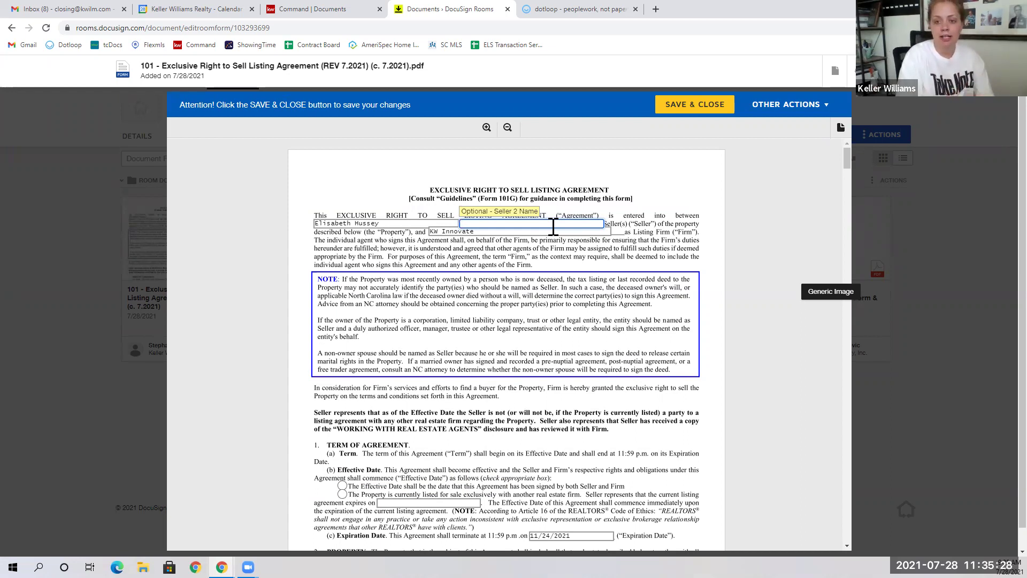
{"action": "type", "text": "t seller"}
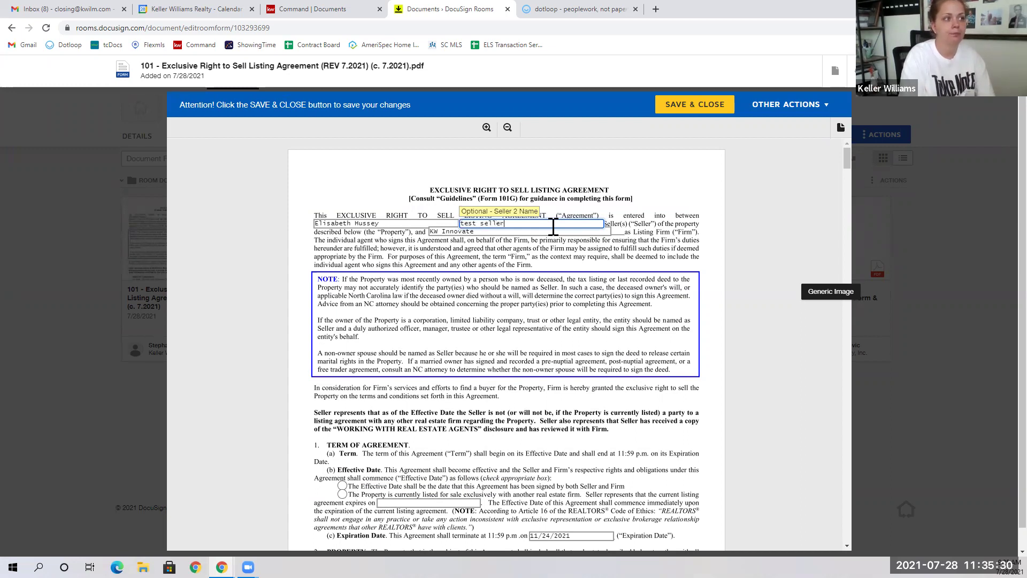
{"action": "left_click", "coordinate": [395, 227]}
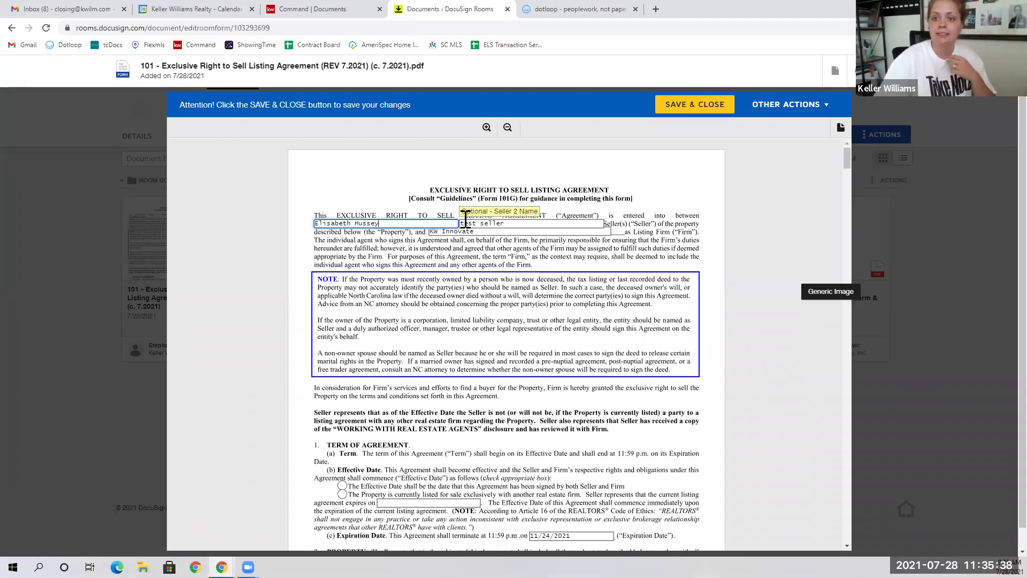
{"action": "key", "text": "BackSpace"}
{"action": "key", "text": "BackSpace"}
{"action": "key", "text": "BackSpace"}
{"action": "type", "text": "sey"}
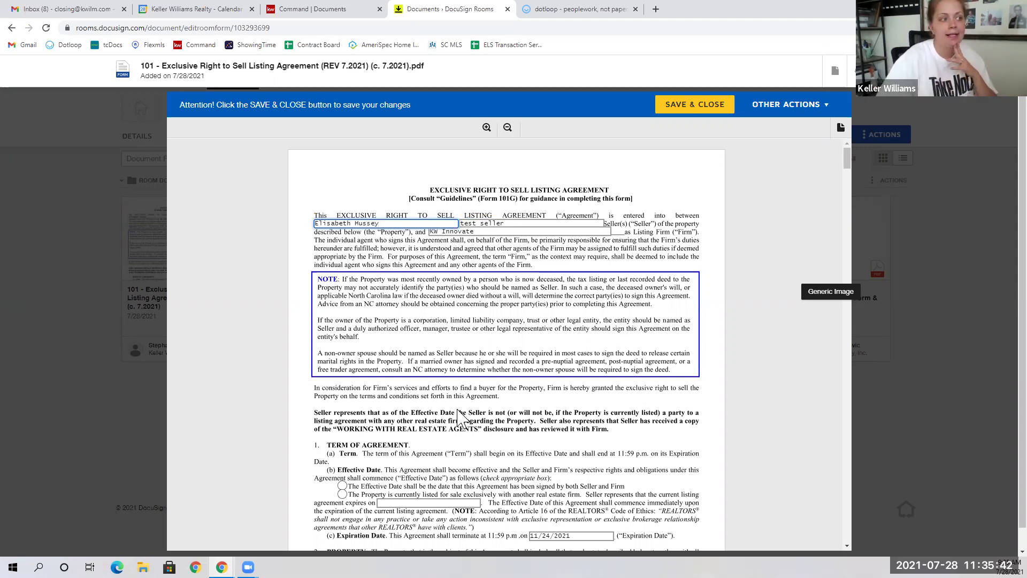
Step: Set the effective date to when both Seller and Firm sign, then return to the first page
{"action": "scroll", "coordinate": [450, 458], "scroll_direction": "down", "scroll_amount": 1}
{"action": "left_click", "coordinate": [343, 433]}
{"action": "scroll", "coordinate": [482, 398], "scroll_direction": "down", "scroll_amount": 6}
{"action": "scroll", "coordinate": [482, 398], "scroll_direction": "down", "scroll_amount": 12}
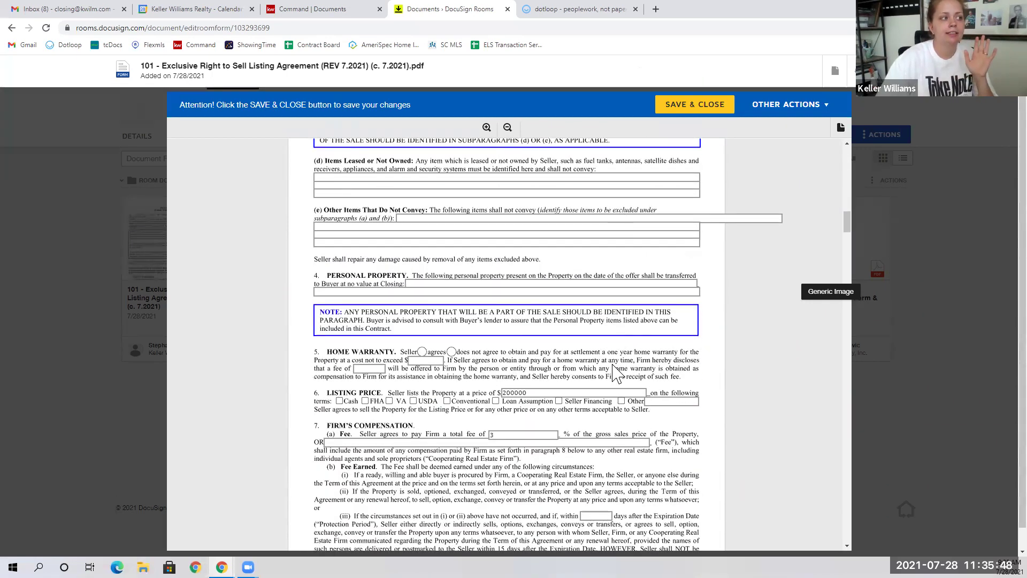
{"action": "scroll", "coordinate": [621, 372], "scroll_direction": "down", "scroll_amount": 3}
{"action": "scroll", "coordinate": [637, 356], "scroll_direction": "down", "scroll_amount": 6}
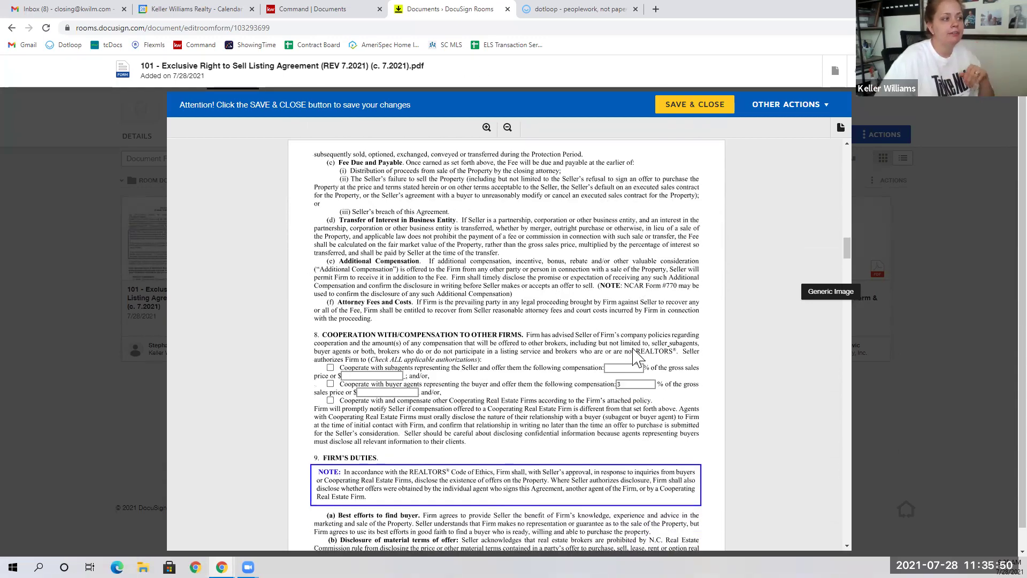
{"action": "left_click_drag", "start_coordinate": [846, 249], "coordinate": [845, 136]}
{"action": "scroll", "coordinate": [798, 214], "scroll_direction": "up", "scroll_amount": 10}
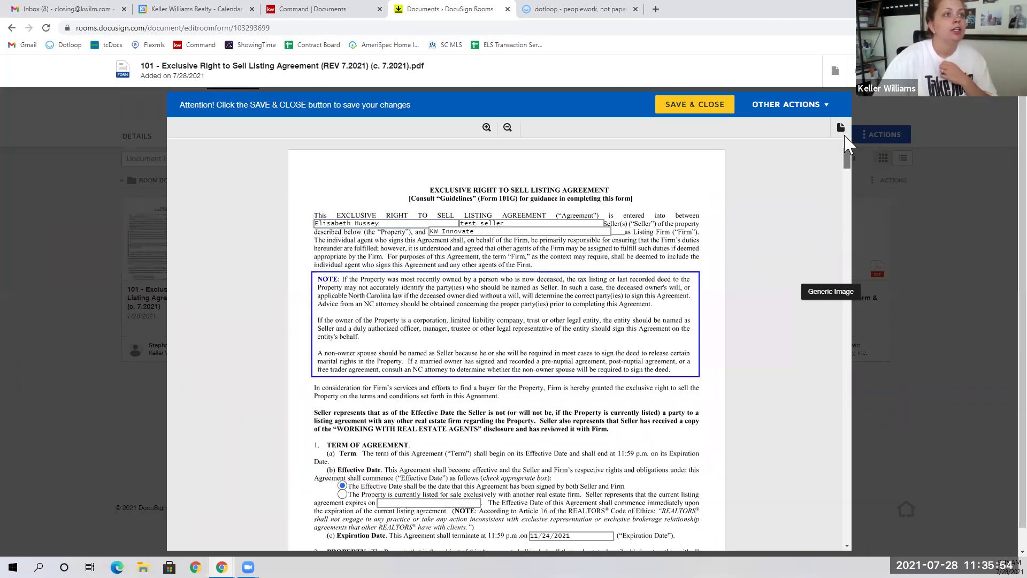
{"action": "left_click", "coordinate": [833, 80]}
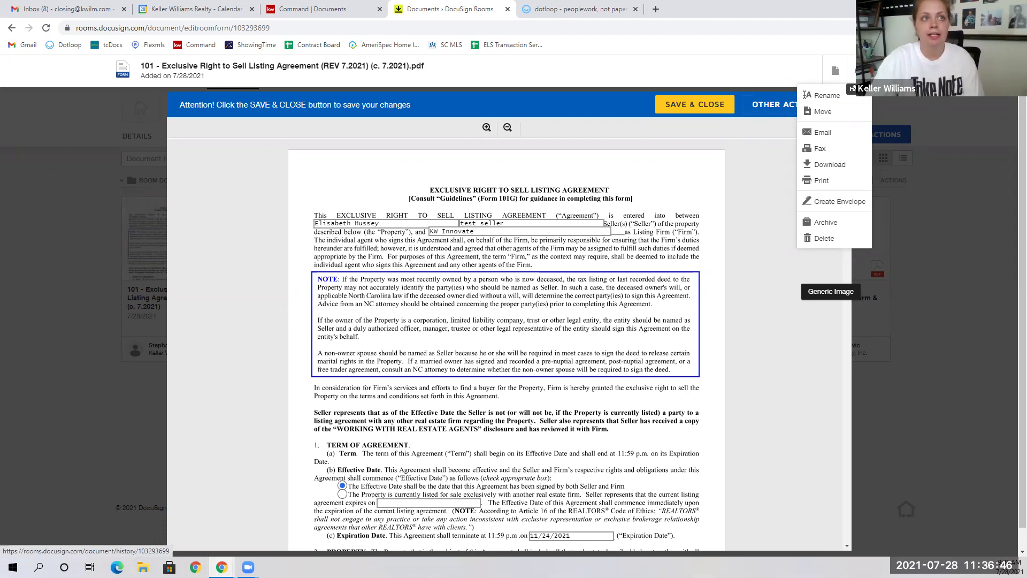
Step: Review the agreement's history and access, save and close it, then open the Heritage Title PDF
{"action": "left_click", "coordinate": [853, 89]}
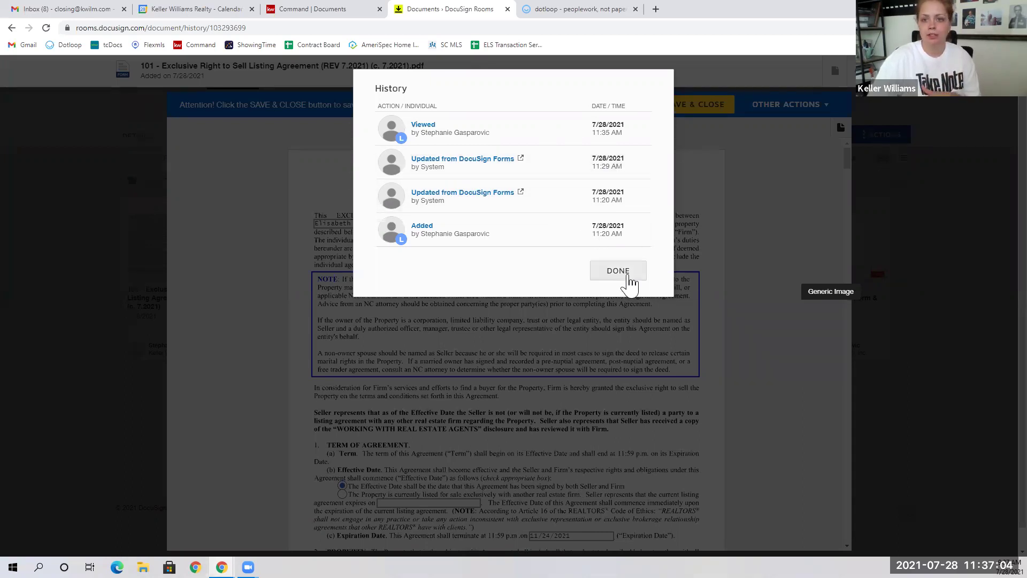
{"action": "left_click", "coordinate": [629, 282]}
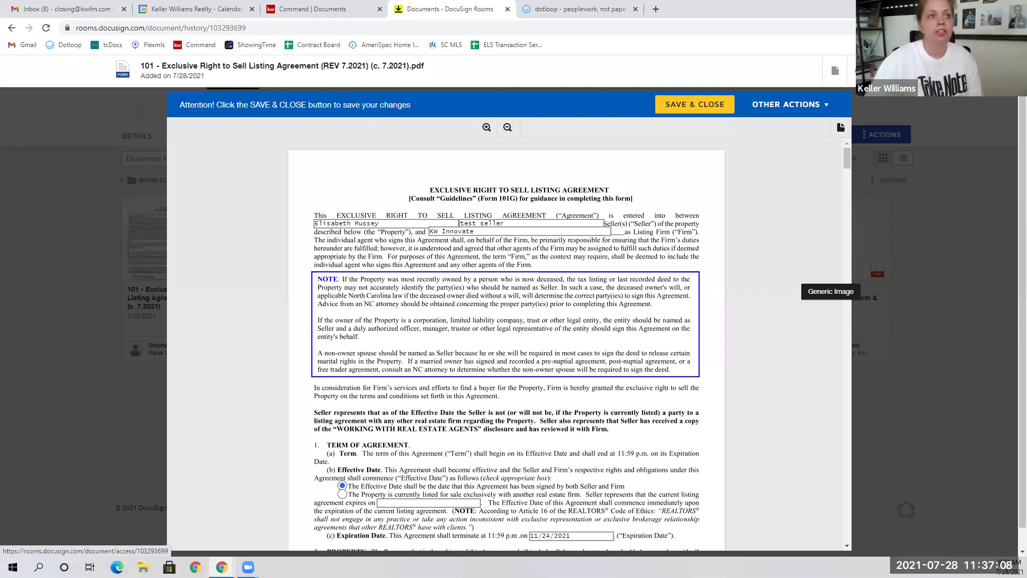
{"action": "left_click", "coordinate": [740, 104]}
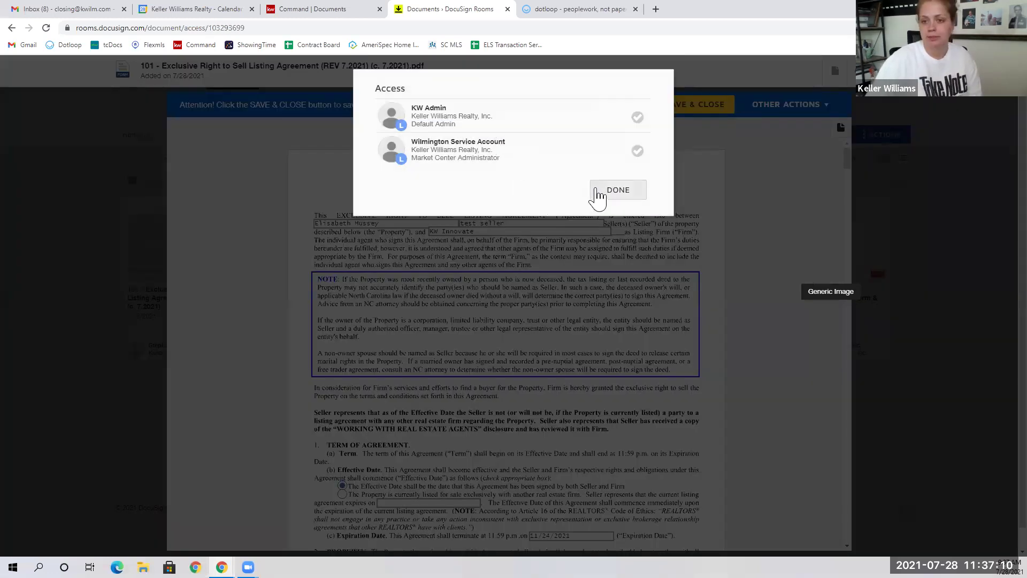
{"action": "left_click", "coordinate": [615, 192]}
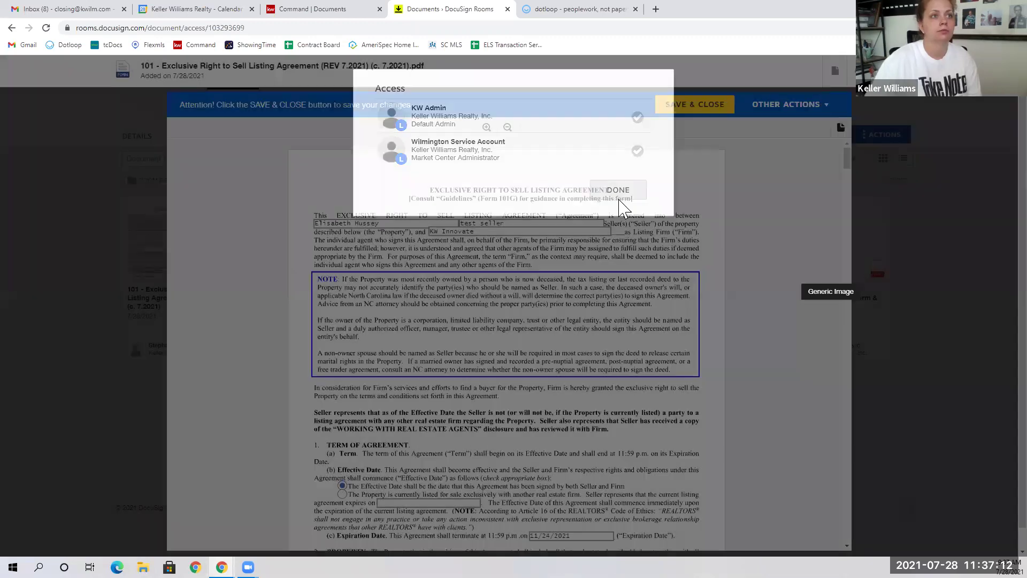
{"action": "left_click", "coordinate": [720, 105]}
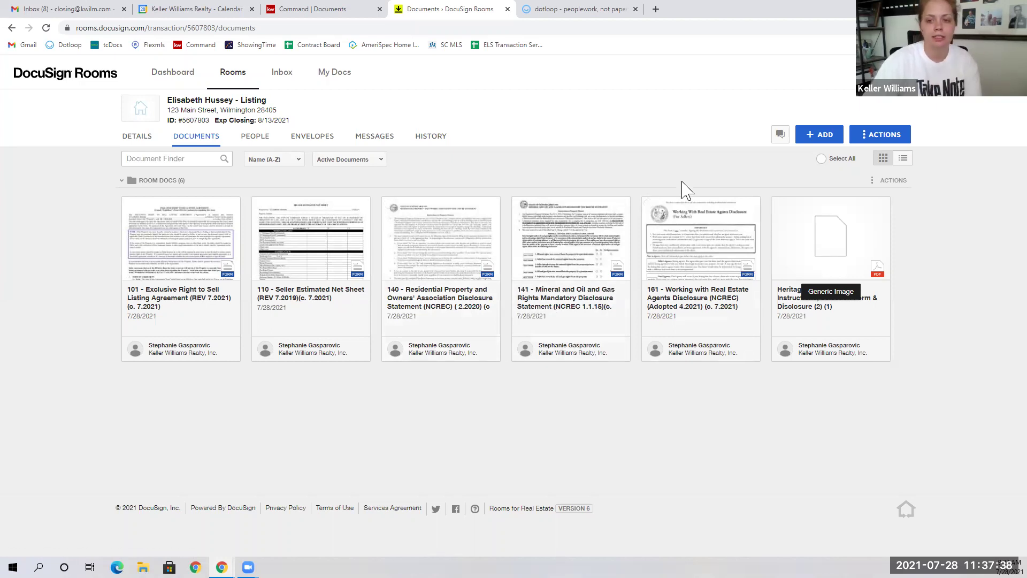
{"action": "left_click", "coordinate": [855, 246]}
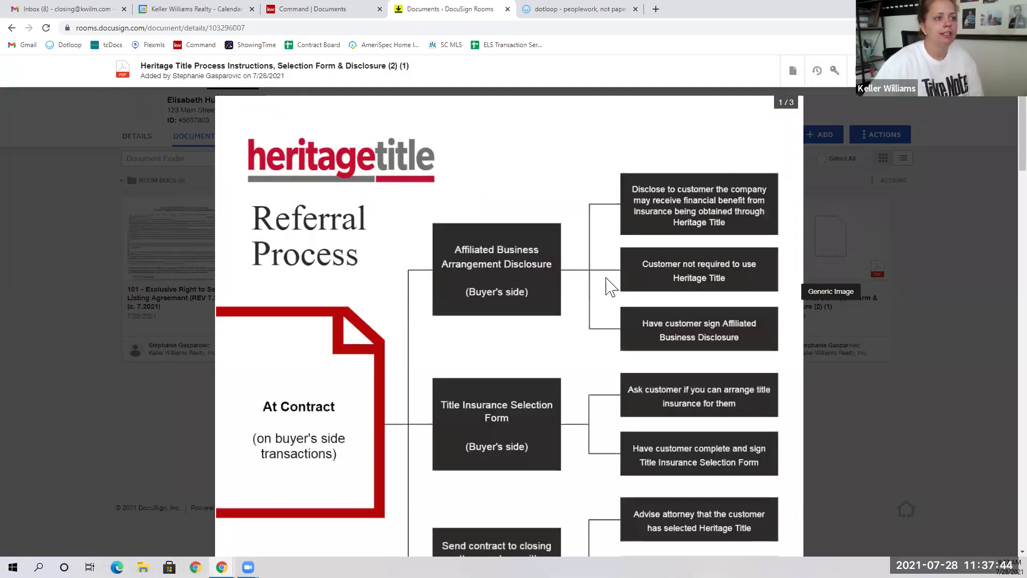
{"action": "scroll", "coordinate": [610, 287], "scroll_direction": "down", "scroll_amount": 12}
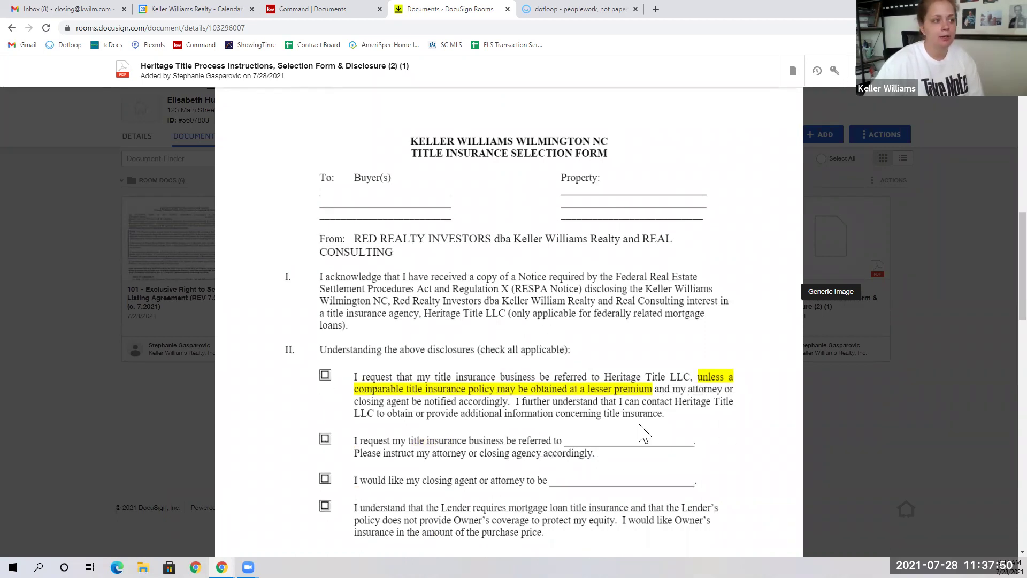
{"action": "scroll", "coordinate": [506, 393], "scroll_direction": "down", "scroll_amount": 1}
{"action": "scroll", "coordinate": [505, 394], "scroll_direction": "down", "scroll_amount": 3}
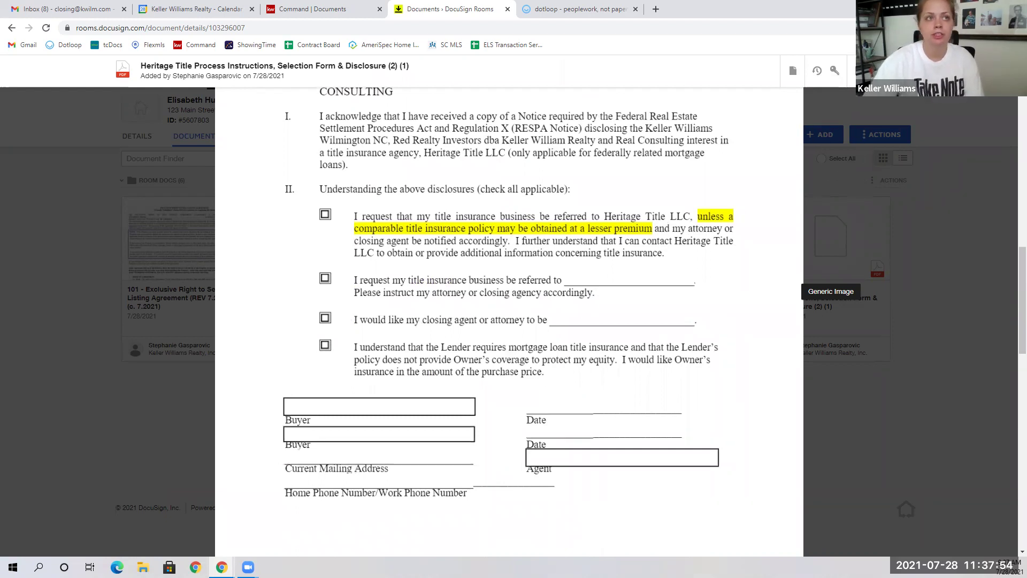
{"action": "left_click", "coordinate": [859, 71]}
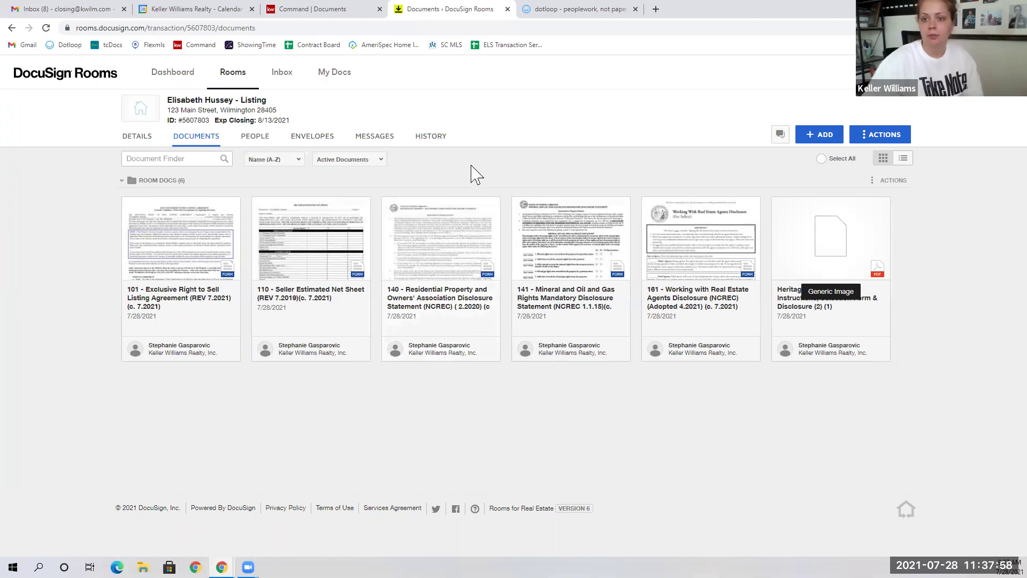
{"action": "left_click", "coordinate": [321, 141]}
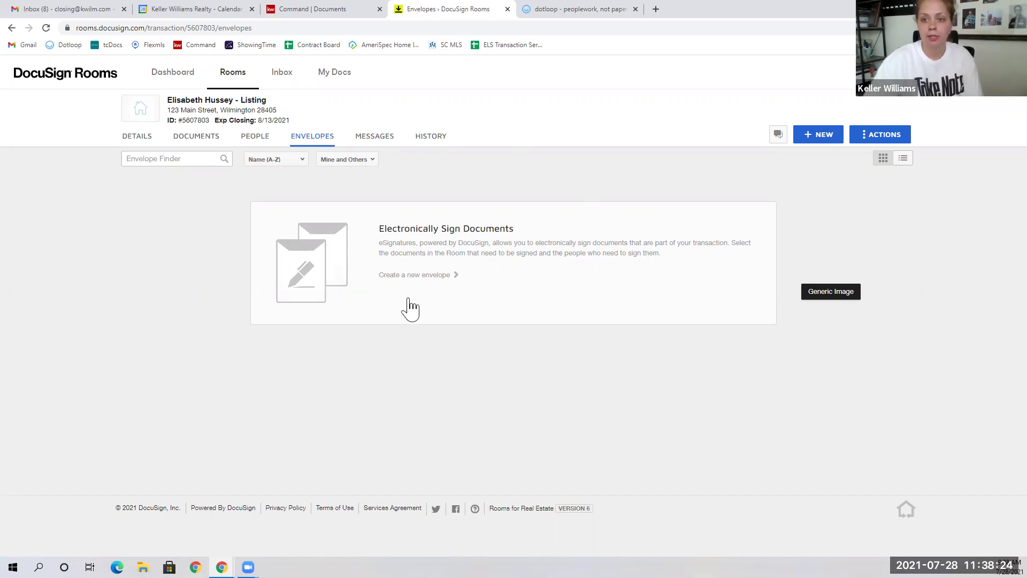
Step: Create a new envelope named '123 Main Street Listing Agreement'
{"action": "left_click", "coordinate": [817, 134]}
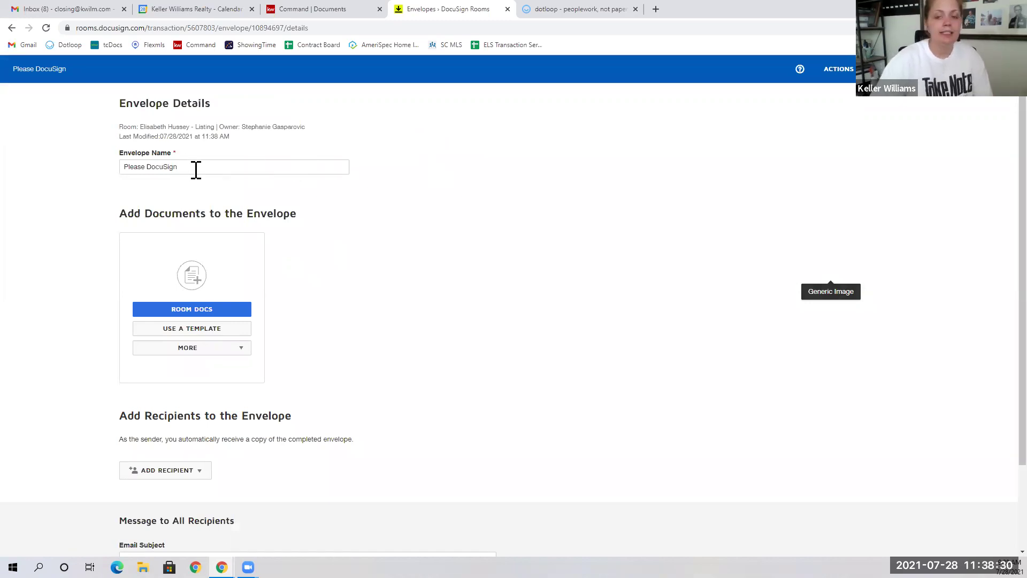
{"action": "left_click_drag", "start_coordinate": [199, 168], "coordinate": [53, 182]}
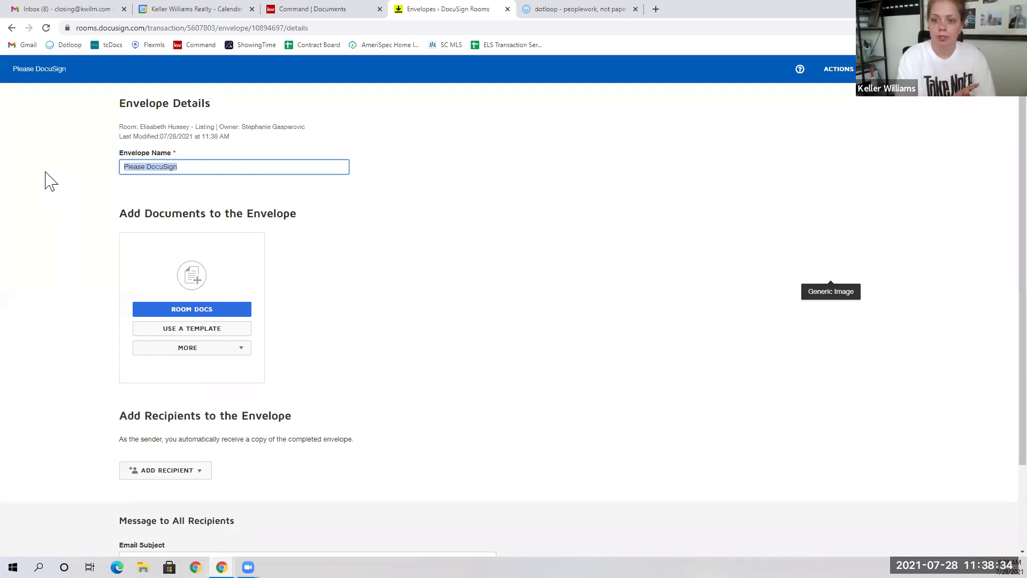
{"action": "type", "text": "123 Main"}
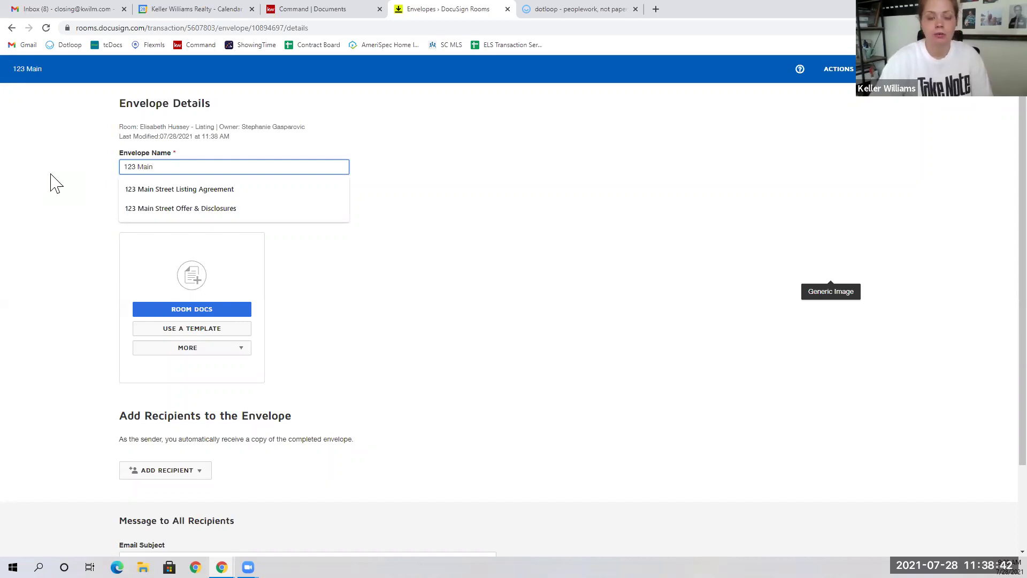
{"action": "left_click", "coordinate": [135, 192]}
{"action": "left_click", "coordinate": [135, 191]}
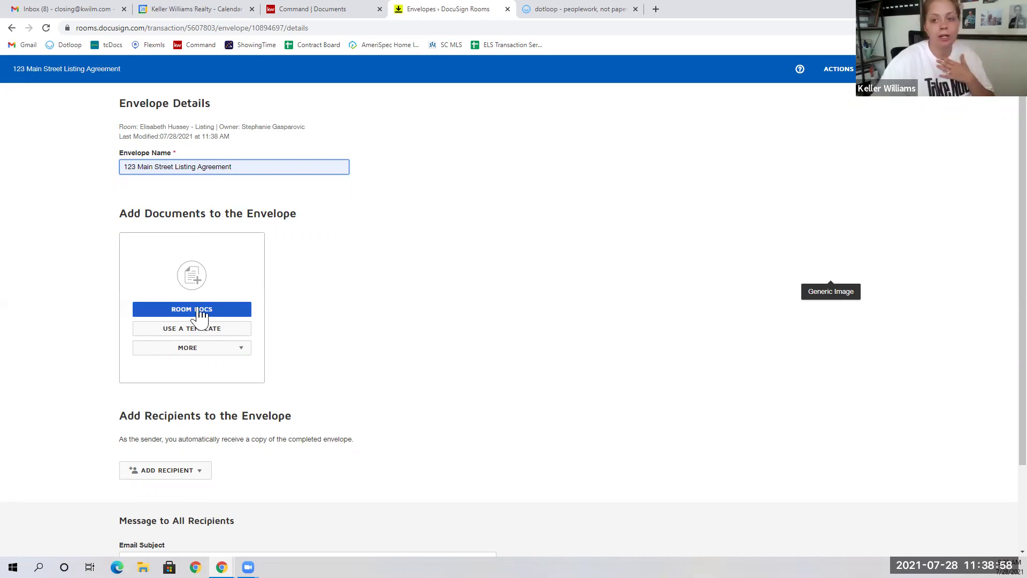
{"action": "left_click", "coordinate": [201, 313]}
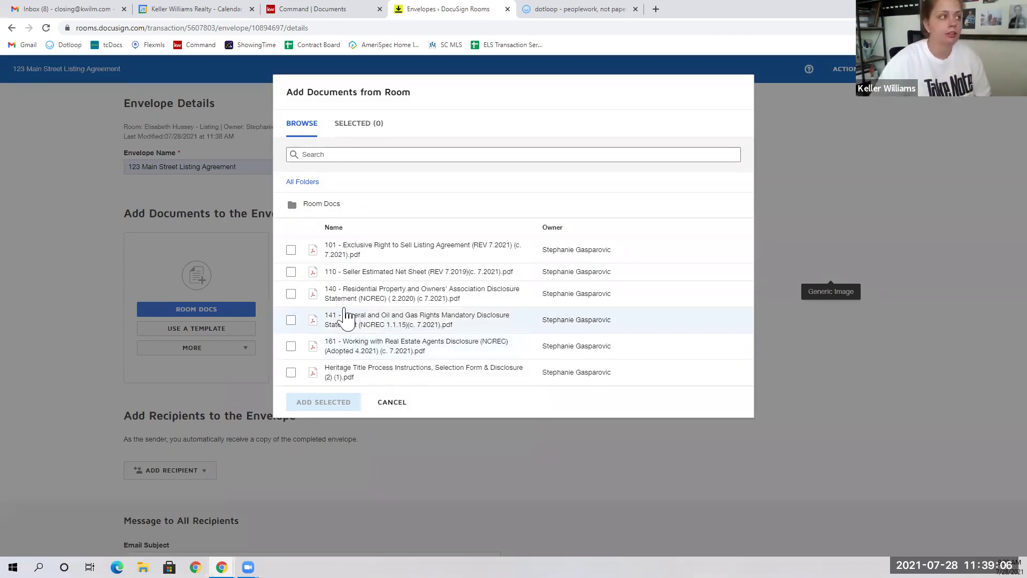
Step: Add forms 101 and 110 and the Heritage Title Process Instructions to the envelope
{"action": "left_click", "coordinate": [292, 252]}
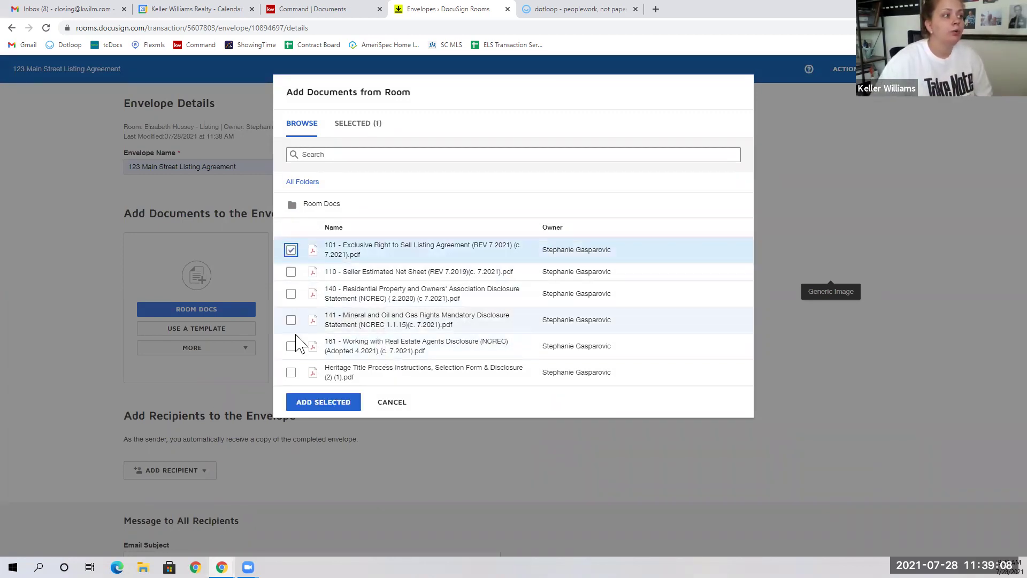
{"action": "left_click", "coordinate": [291, 273]}
{"action": "left_click", "coordinate": [291, 373]}
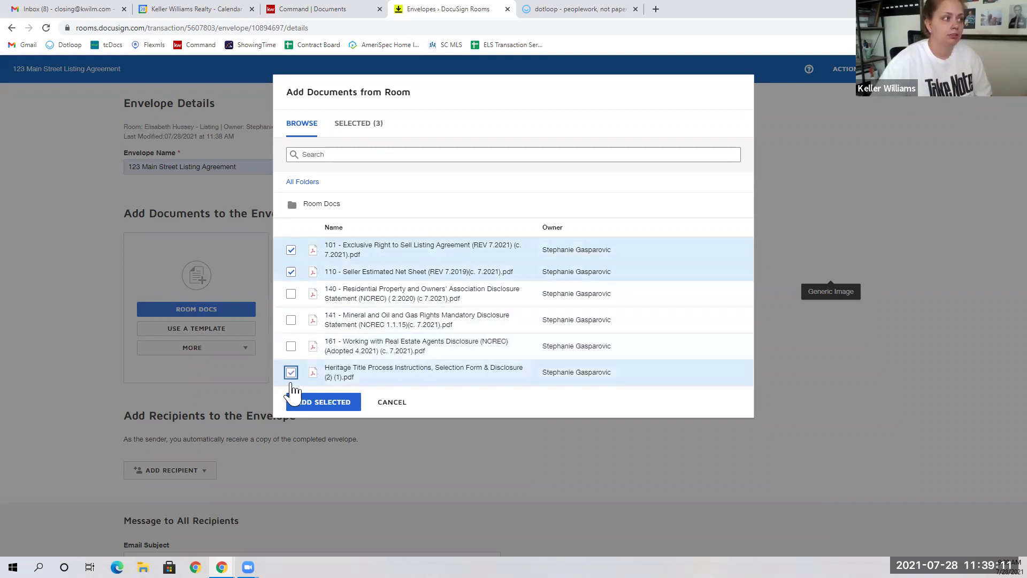
{"action": "left_click", "coordinate": [304, 415]}
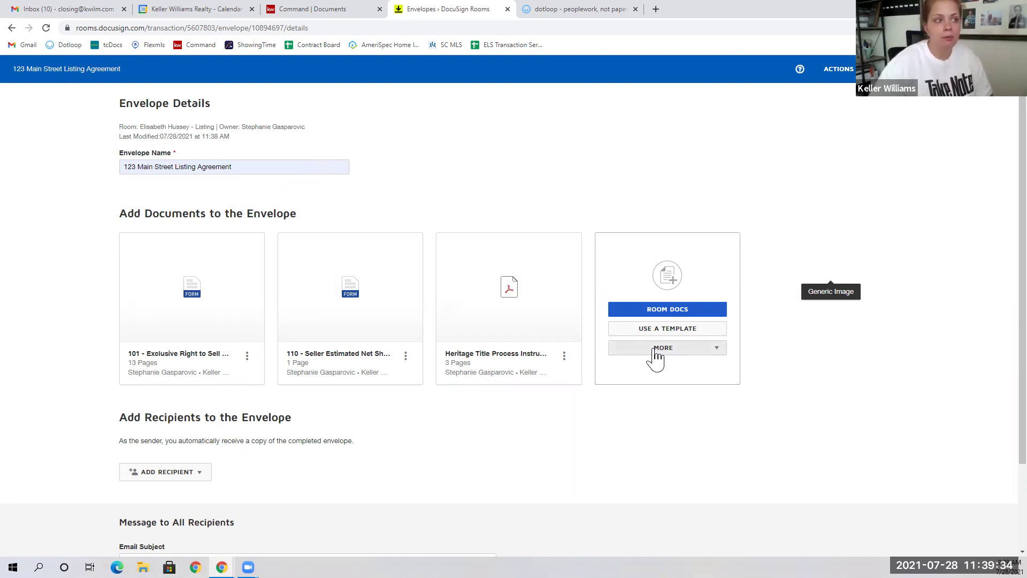
Step: Check the other document sources, then list the recipient options: pre-tagged roles, participants, email
{"action": "left_click", "coordinate": [656, 355]}
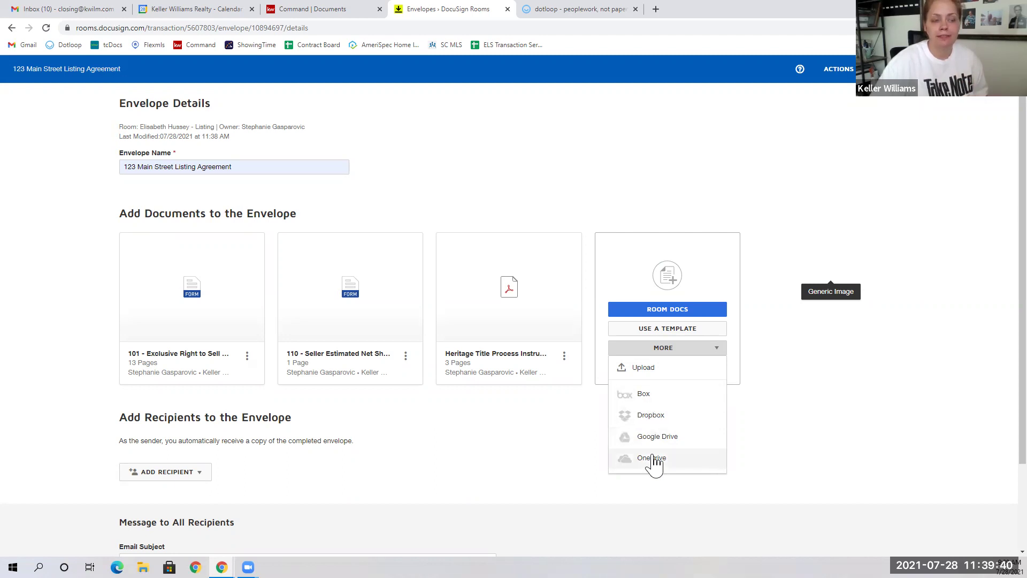
{"action": "left_click", "coordinate": [543, 180]}
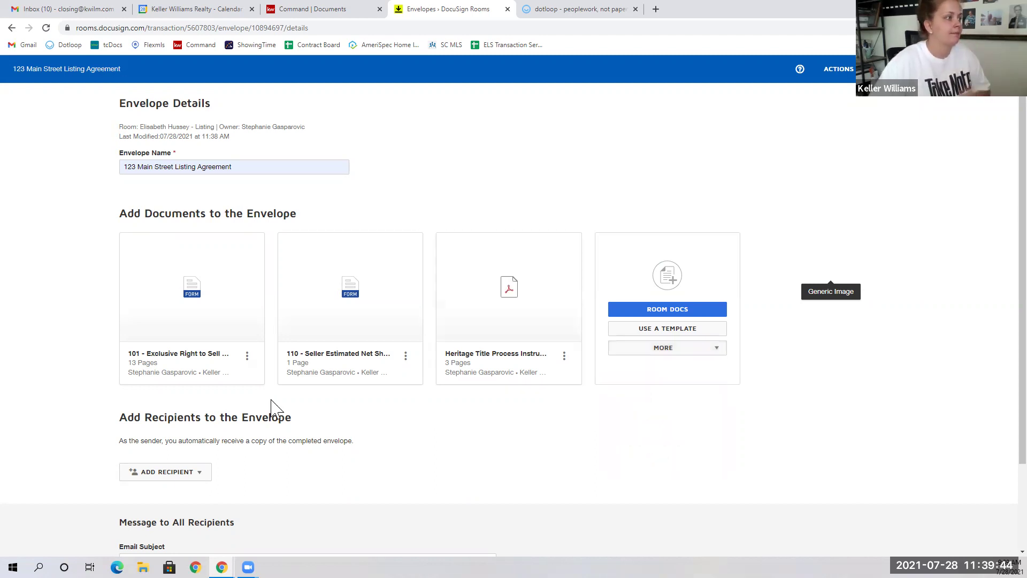
{"action": "scroll", "coordinate": [246, 428], "scroll_direction": "down", "scroll_amount": 1}
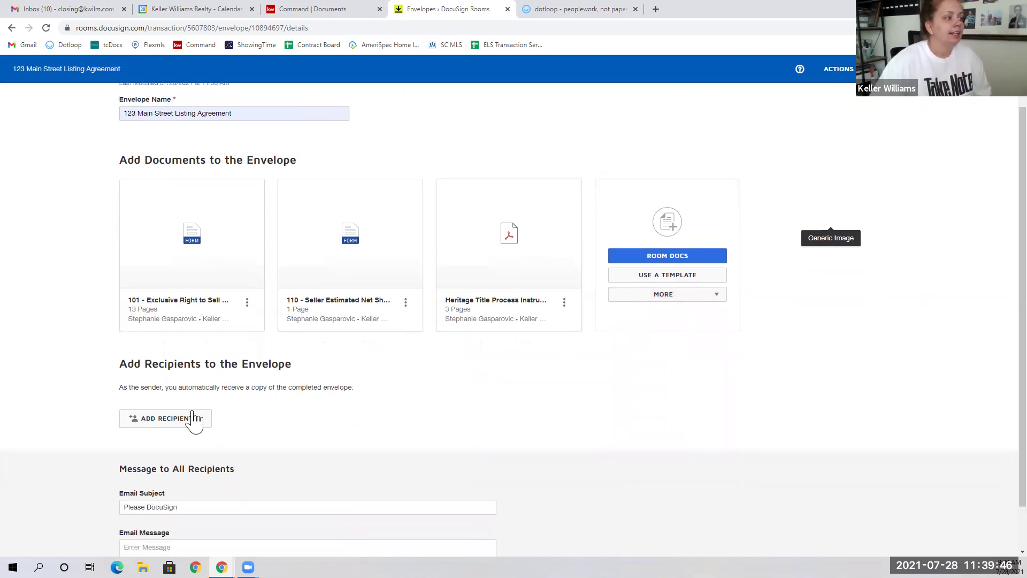
{"action": "left_click", "coordinate": [193, 419]}
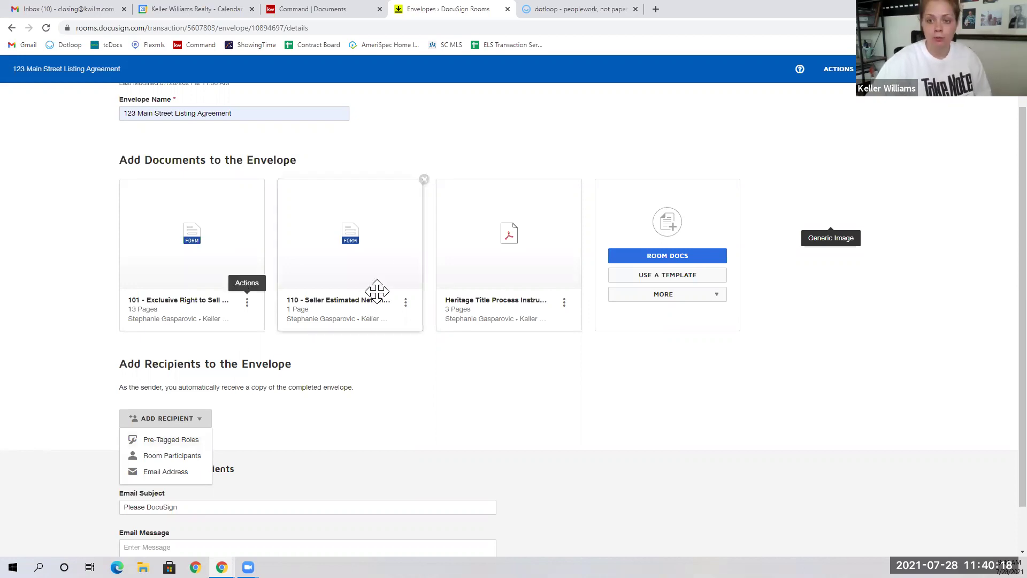
Step: Add recipients from the pre-tagged roles, assigning the seller client to Seller One and the agent to Listing Agent
{"action": "left_click", "coordinate": [184, 438]}
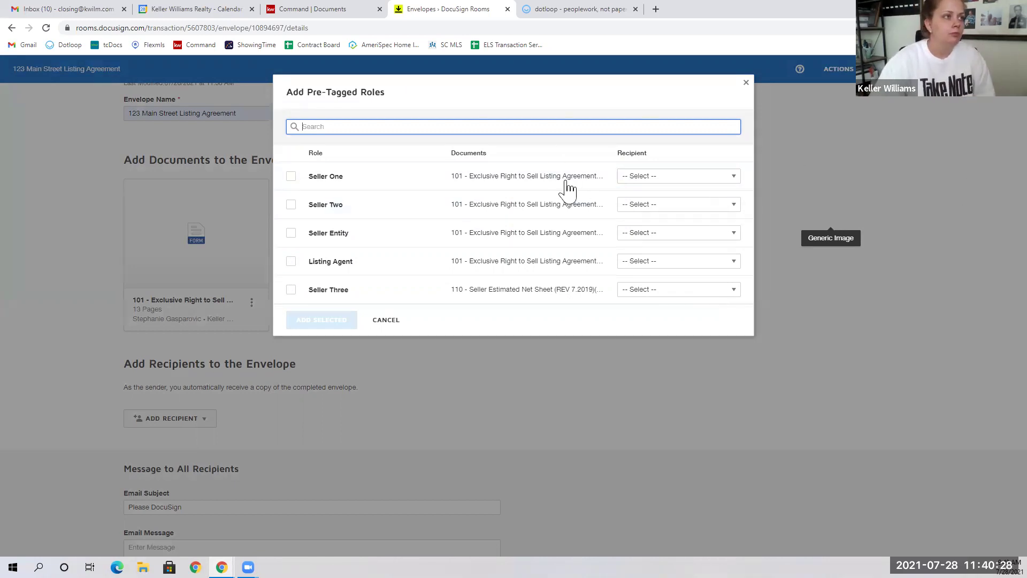
{"action": "left_click", "coordinate": [640, 184]}
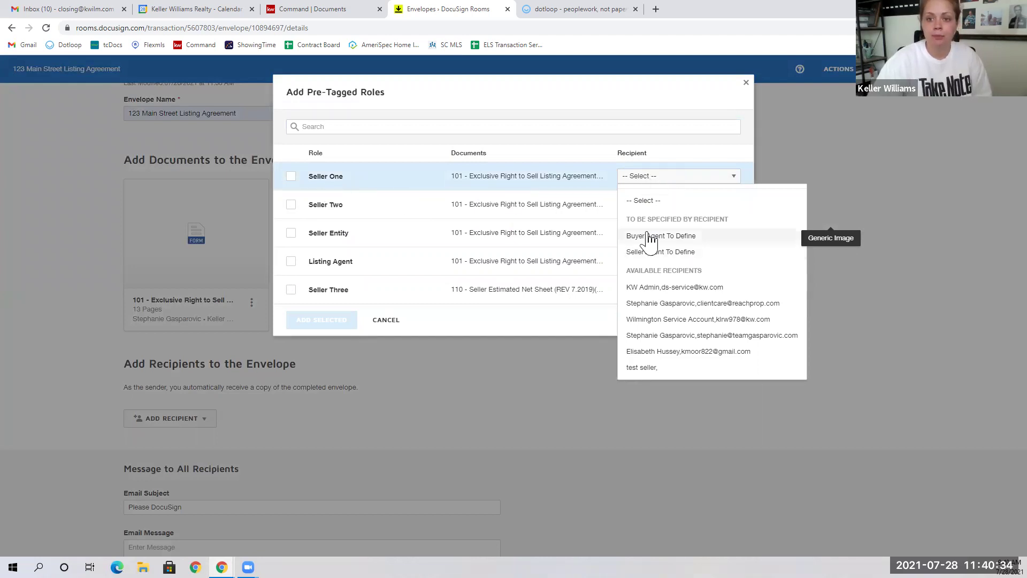
{"action": "left_click", "coordinate": [647, 353]}
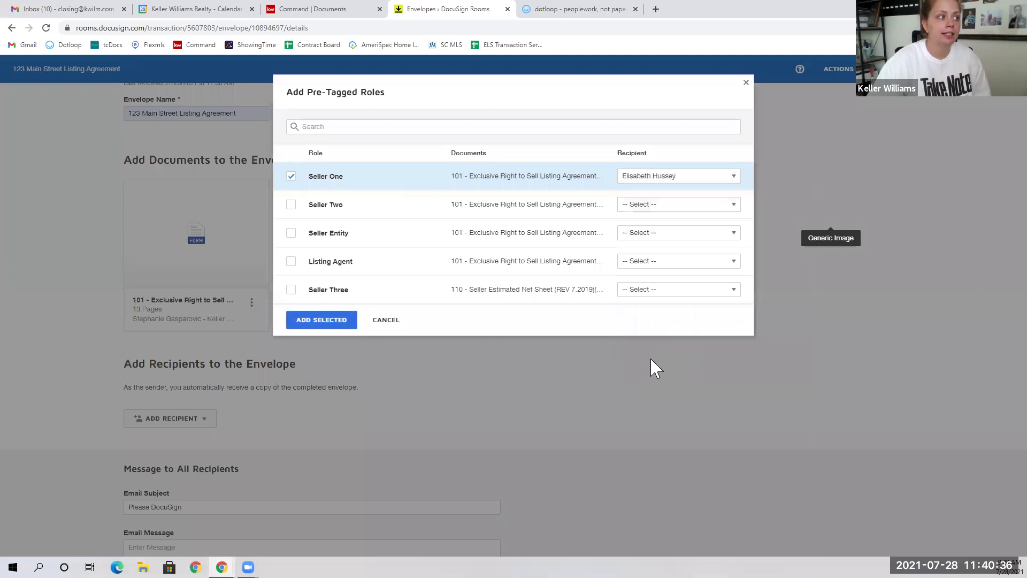
{"action": "left_click", "coordinate": [662, 263]}
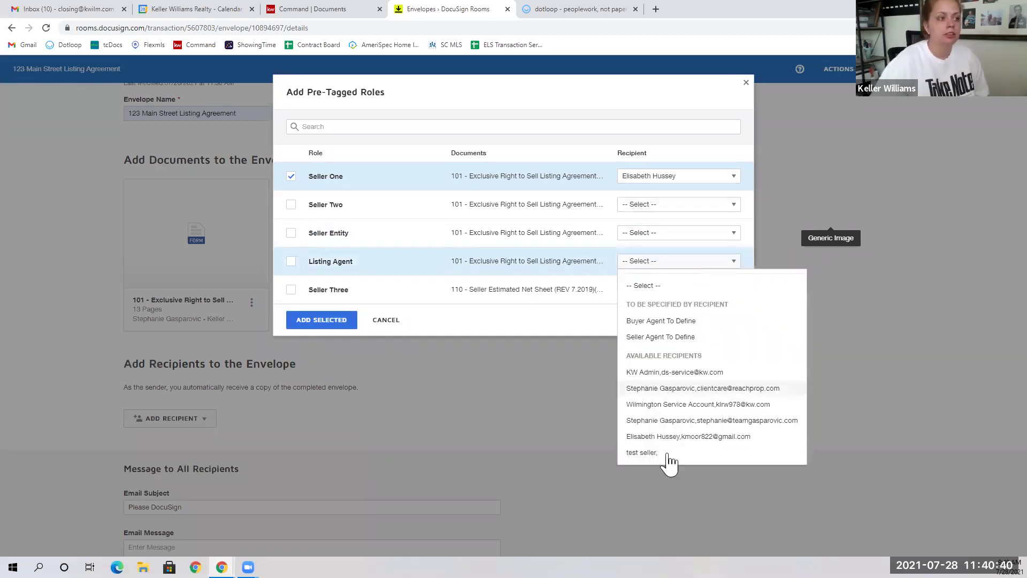
{"action": "left_click", "coordinate": [666, 421]}
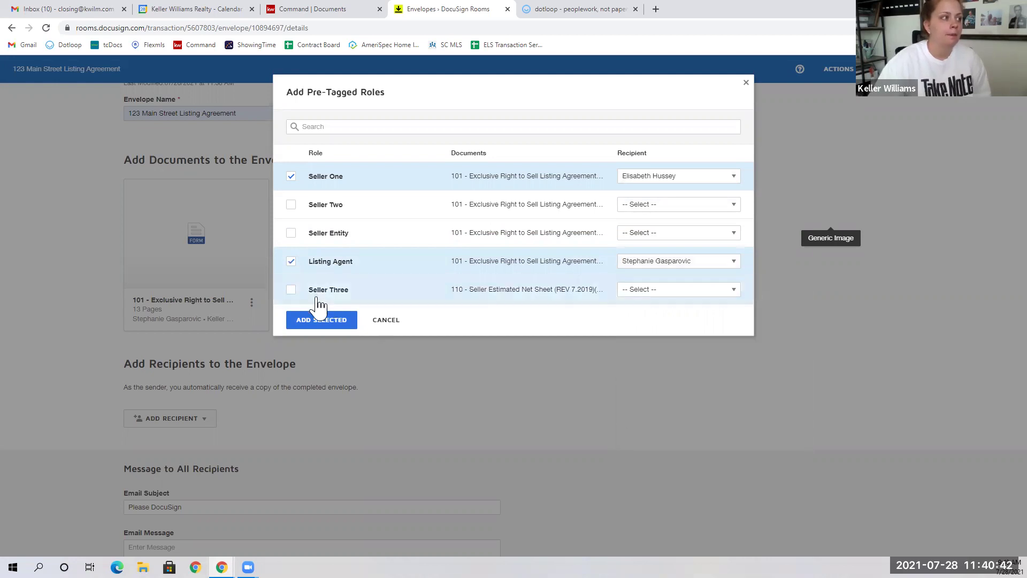
{"action": "left_click", "coordinate": [319, 322]}
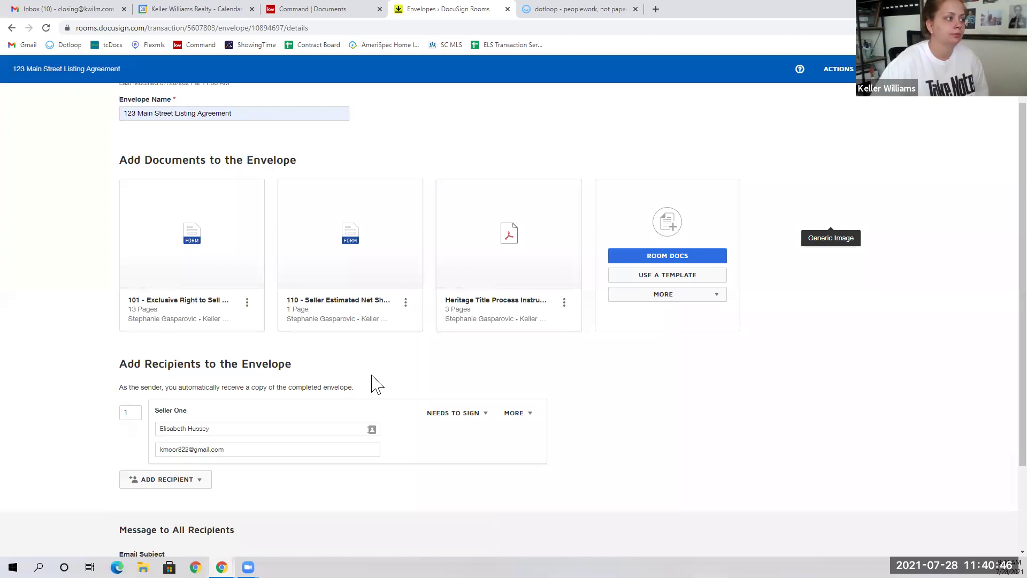
Step: Open the Add Recipient choices below the recipient list
{"action": "scroll", "coordinate": [295, 401], "scroll_direction": "down", "scroll_amount": 1}
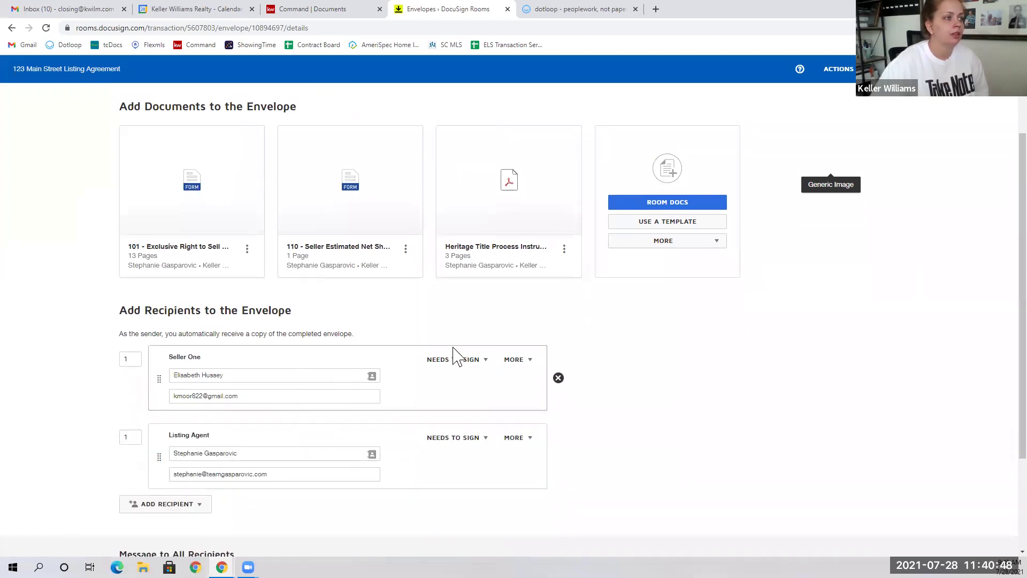
{"action": "scroll", "coordinate": [204, 476], "scroll_direction": "down", "scroll_amount": 2}
{"action": "left_click", "coordinate": [162, 401]}
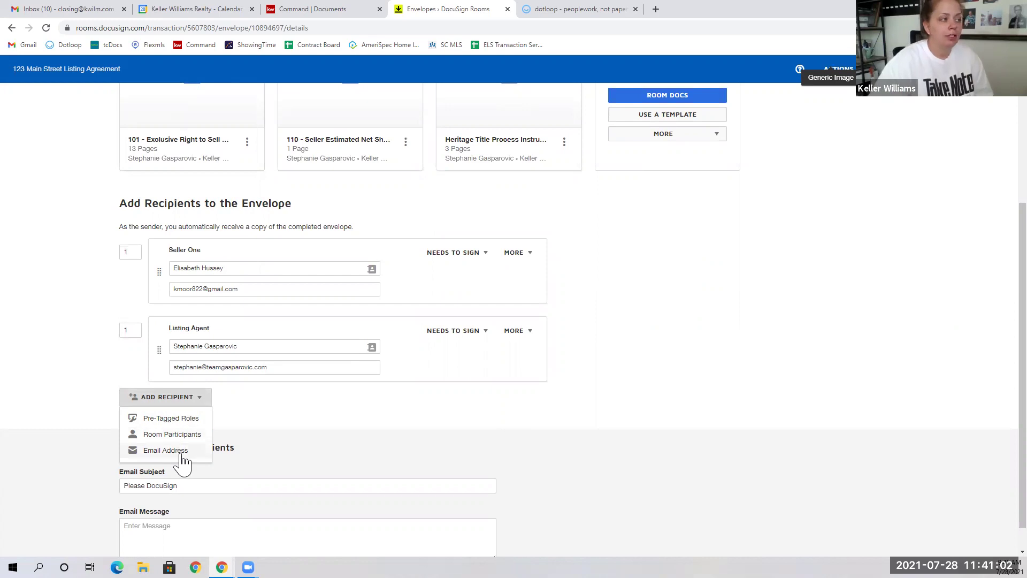
Step: Add a recipient by e-mail address, entering the recipient's name and choosing the suggested e-mail
{"action": "left_click", "coordinate": [181, 454]}
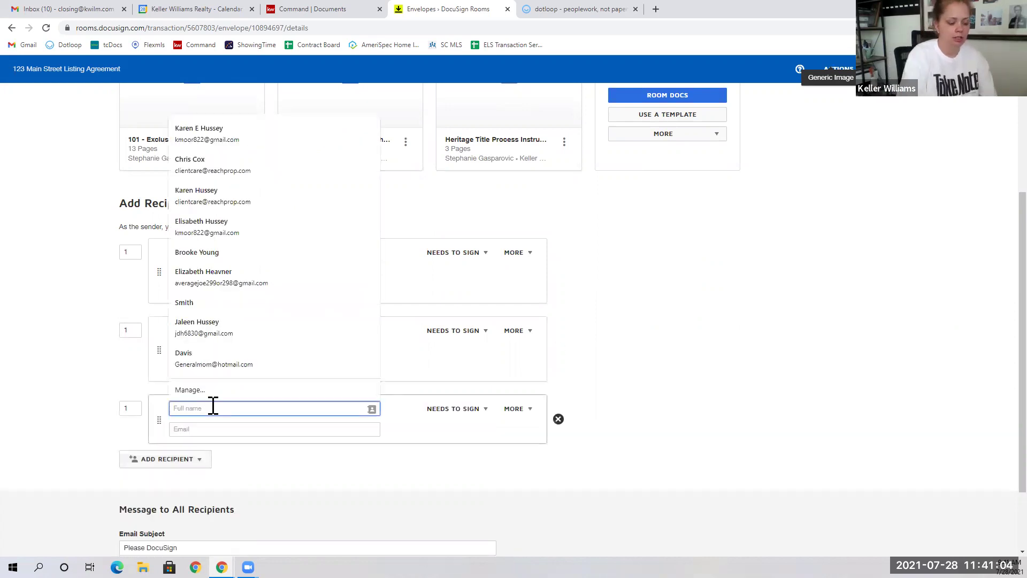
{"action": "type", "text": "Tiffaney"}
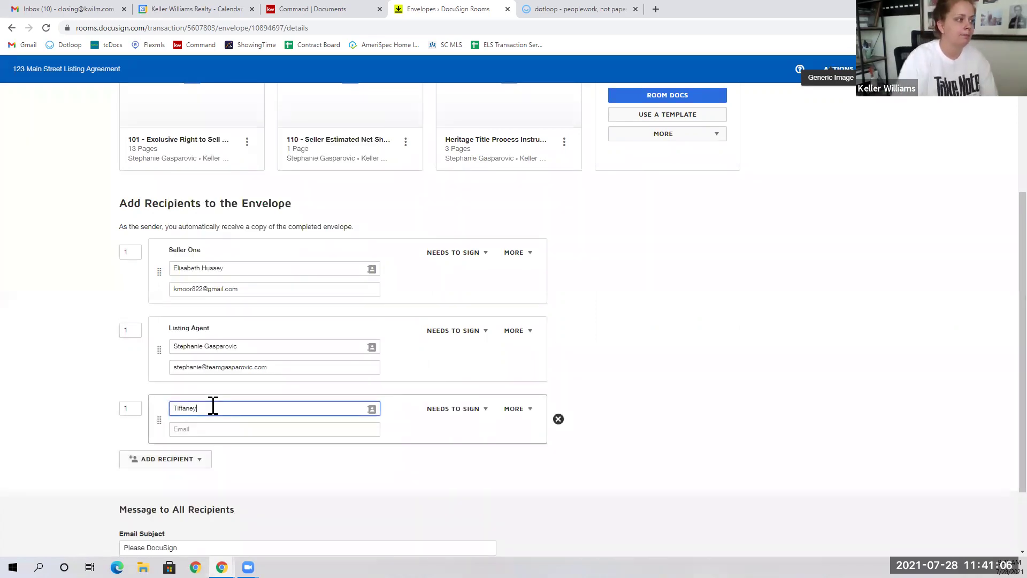
{"action": "left_click", "coordinate": [191, 429]}
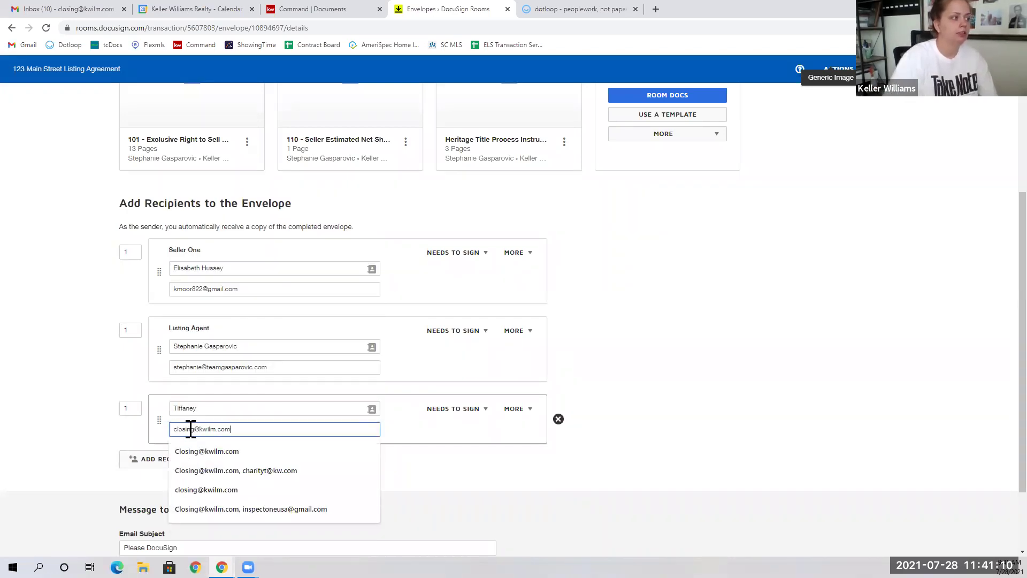
{"action": "left_click", "coordinate": [84, 358]}
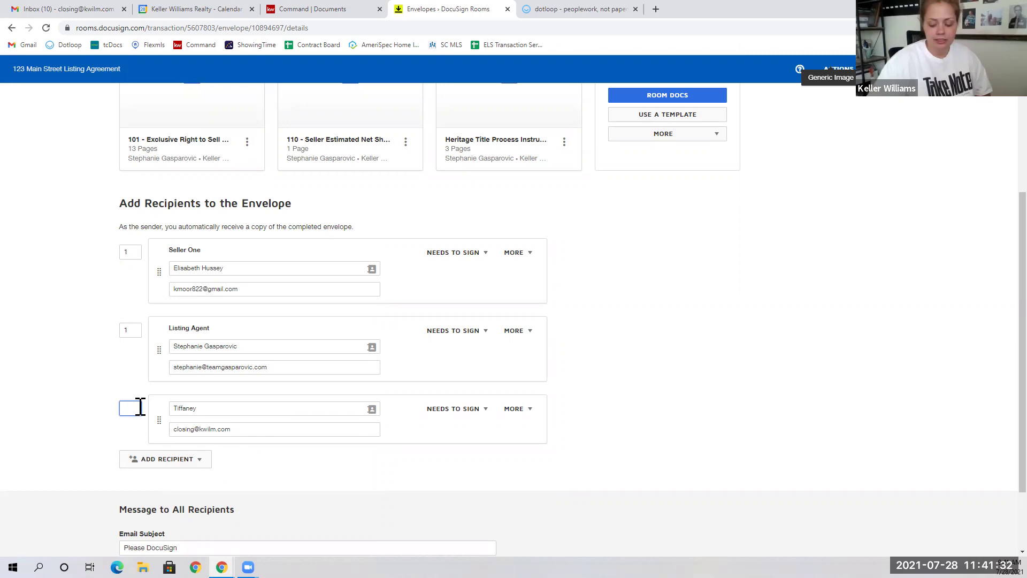
Step: Set the third recipient to routing order 2 and Receives a Copy
{"action": "left_click", "coordinate": [99, 389]}
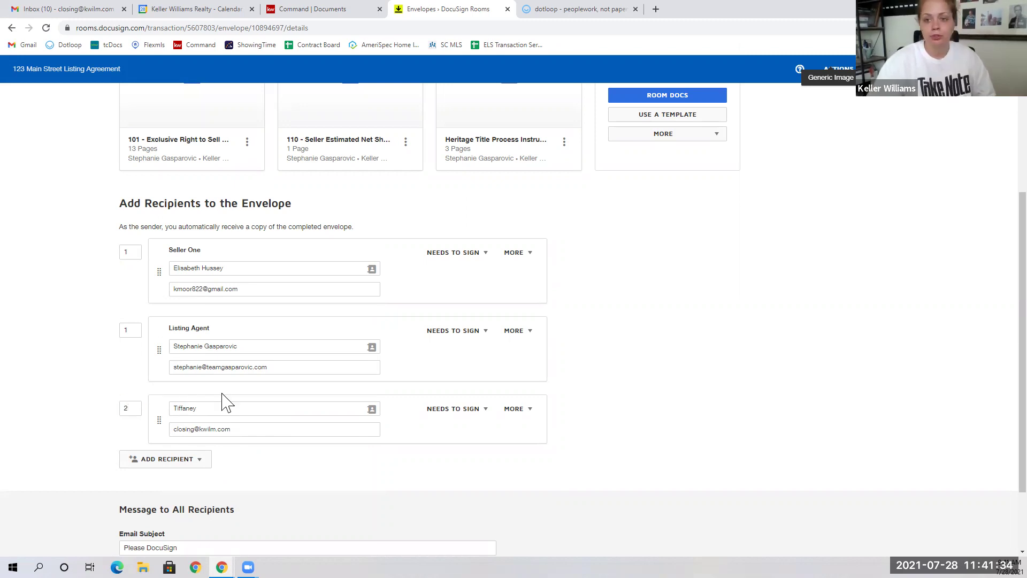
{"action": "left_click", "coordinate": [456, 409]}
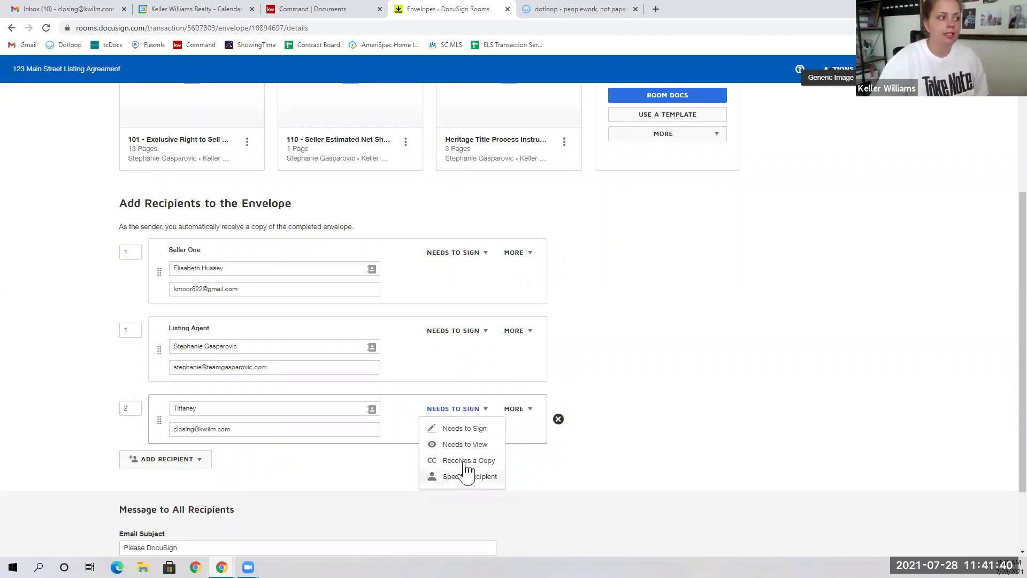
{"action": "left_click", "coordinate": [465, 461]}
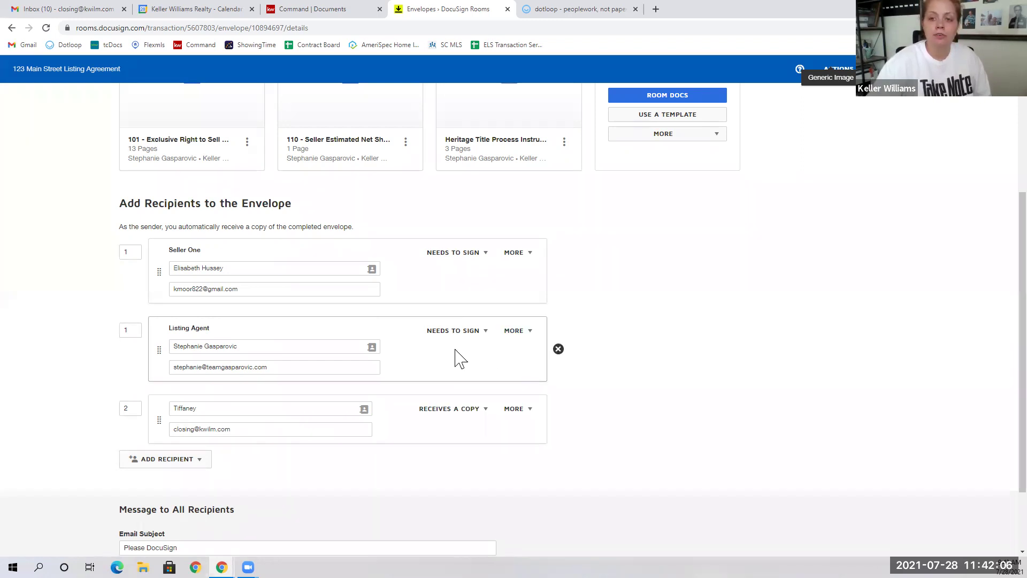
Step: Delete the Listing Agent and the third recipient from the envelope
{"action": "left_click", "coordinate": [558, 349]}
{"action": "left_click", "coordinate": [446, 170]}
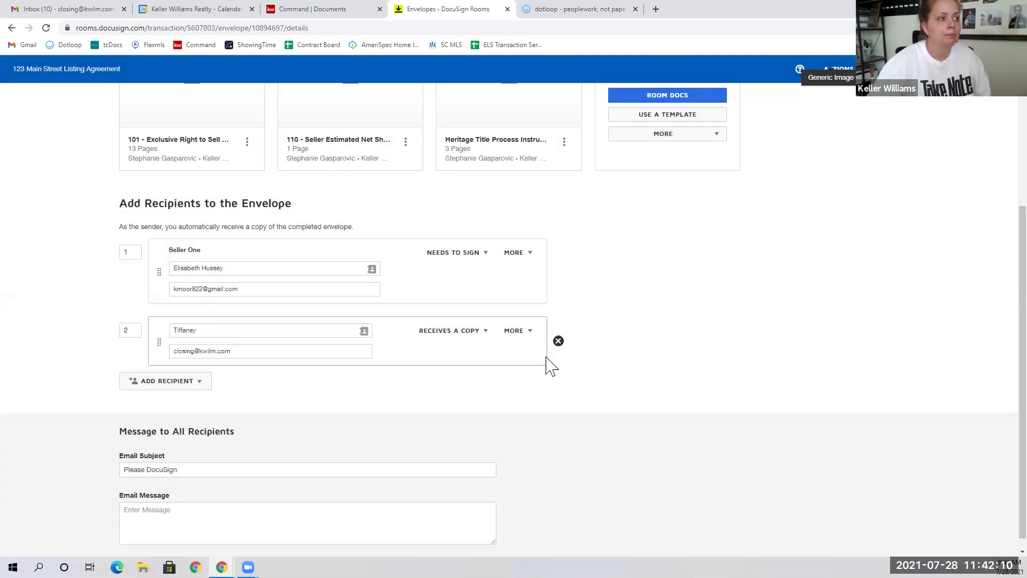
{"action": "left_click", "coordinate": [558, 342]}
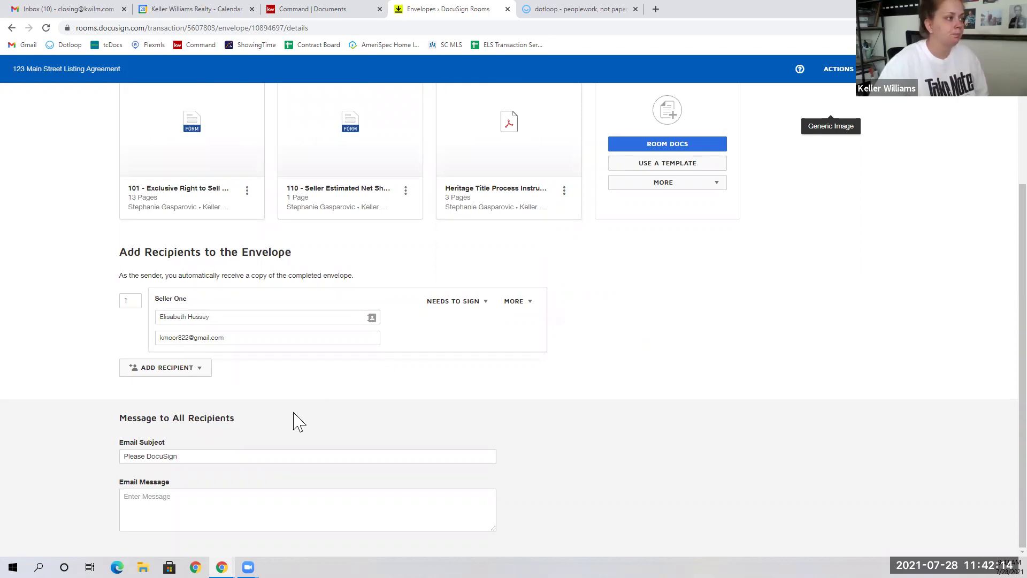
Step: Change the email subject to '123 Main Street Listing Documents'
{"action": "triple_click", "coordinate": [211, 458]}
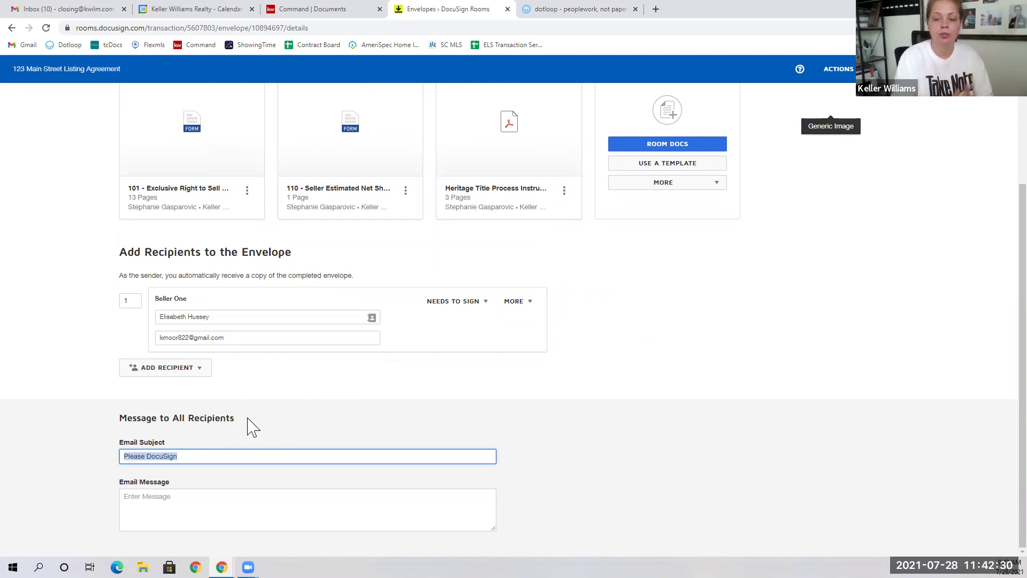
{"action": "type", "text": "123 Main Street Listing Docum"}
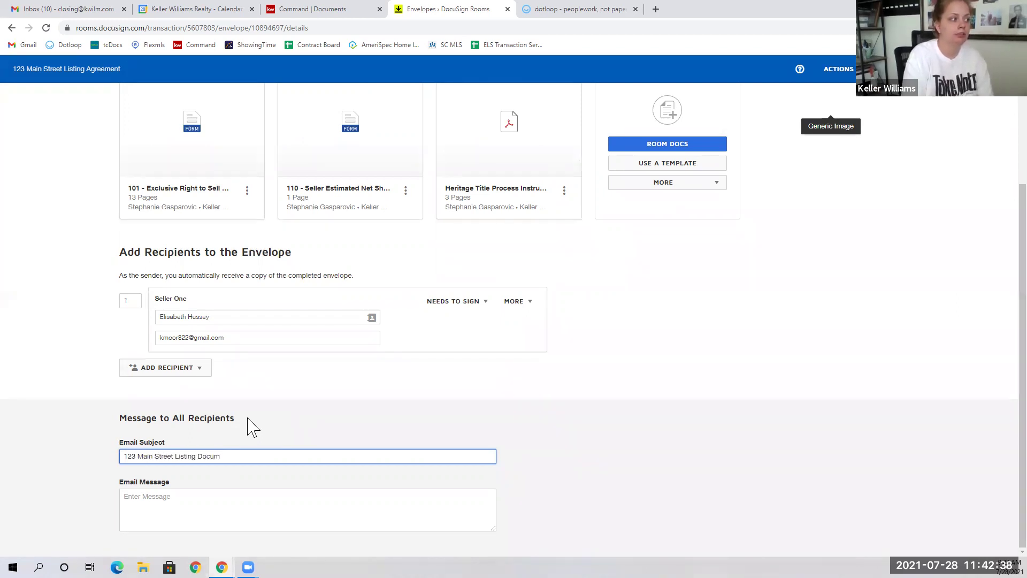
{"action": "left_click", "coordinate": [183, 516]}
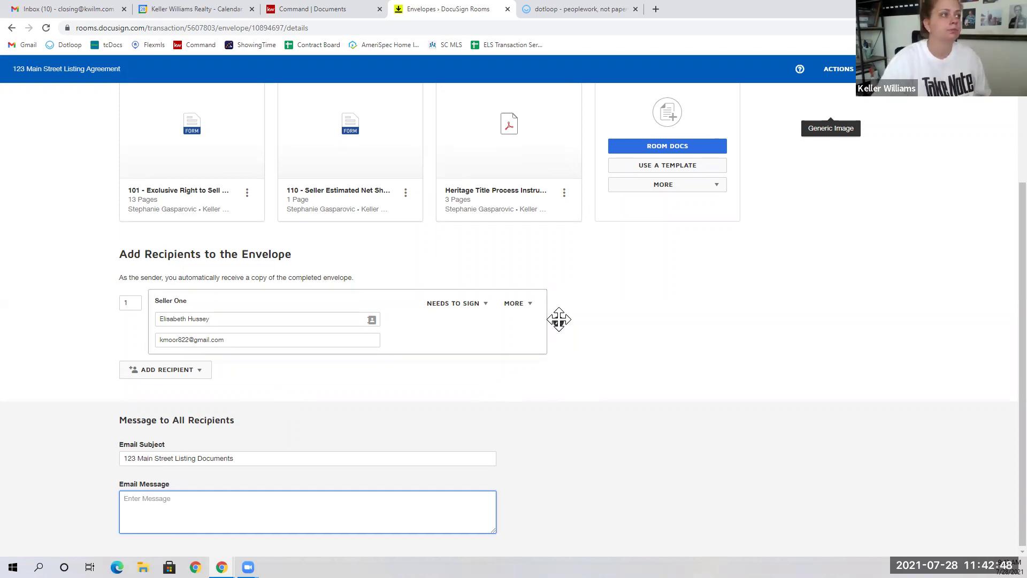
Step: Remove the 101 listing agreement document from the envelope
{"action": "scroll", "coordinate": [557, 319], "scroll_direction": "up", "scroll_amount": 3}
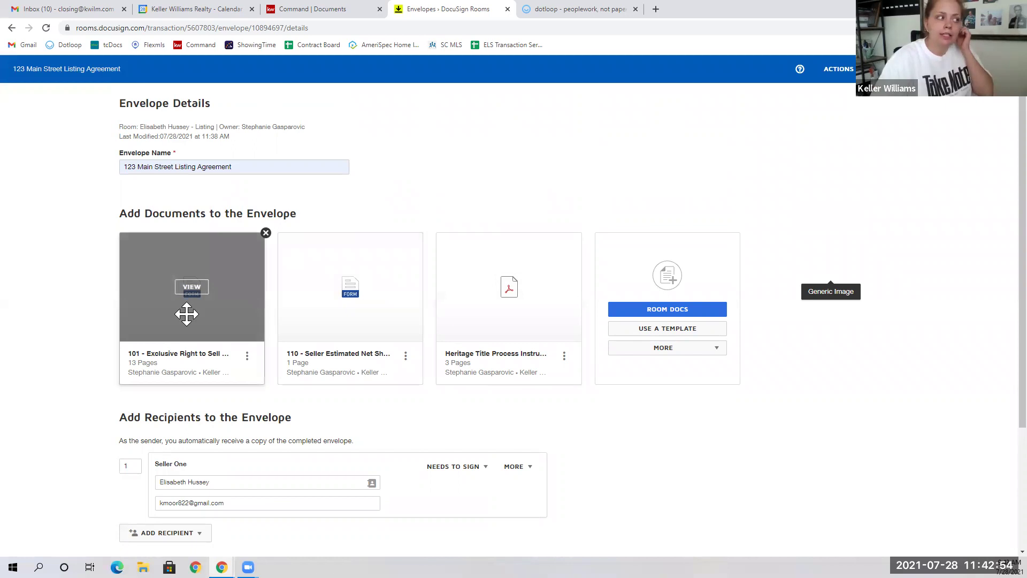
{"action": "left_click", "coordinate": [266, 233]}
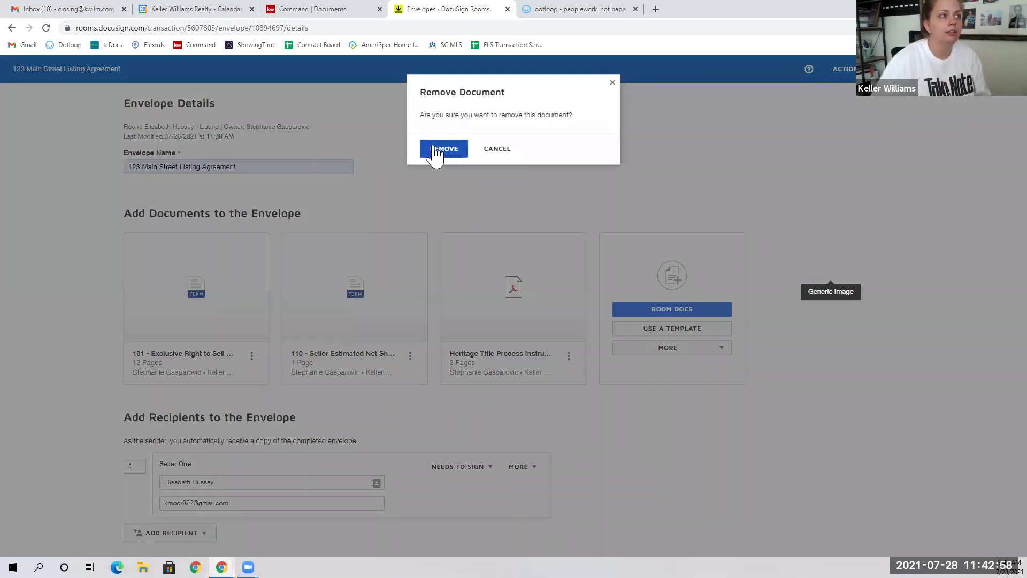
{"action": "left_click", "coordinate": [436, 148]}
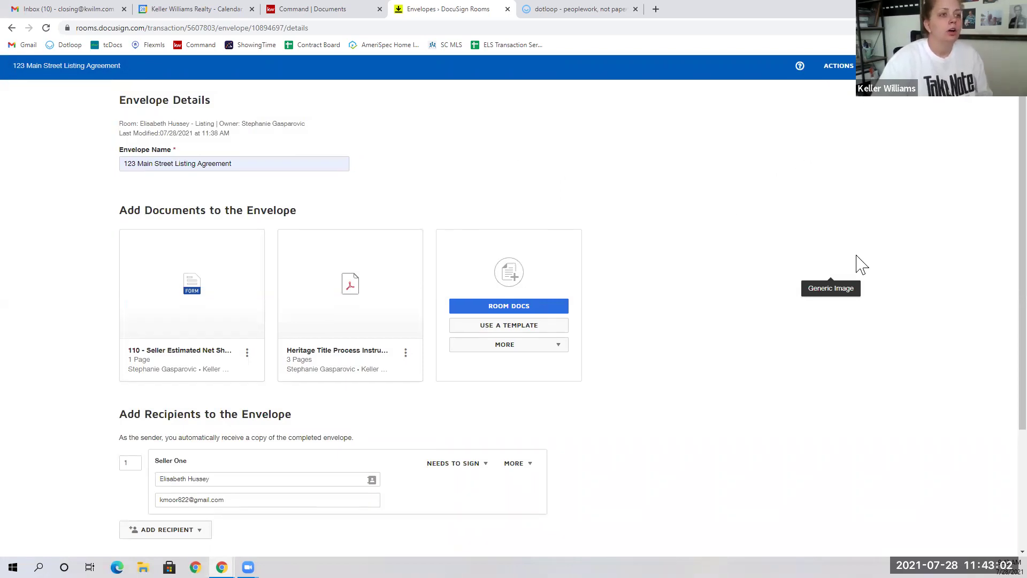
{"action": "scroll", "coordinate": [856, 263], "scroll_direction": "down", "scroll_amount": 2}
{"action": "scroll", "coordinate": [877, 292], "scroll_direction": "up", "scroll_amount": 2}
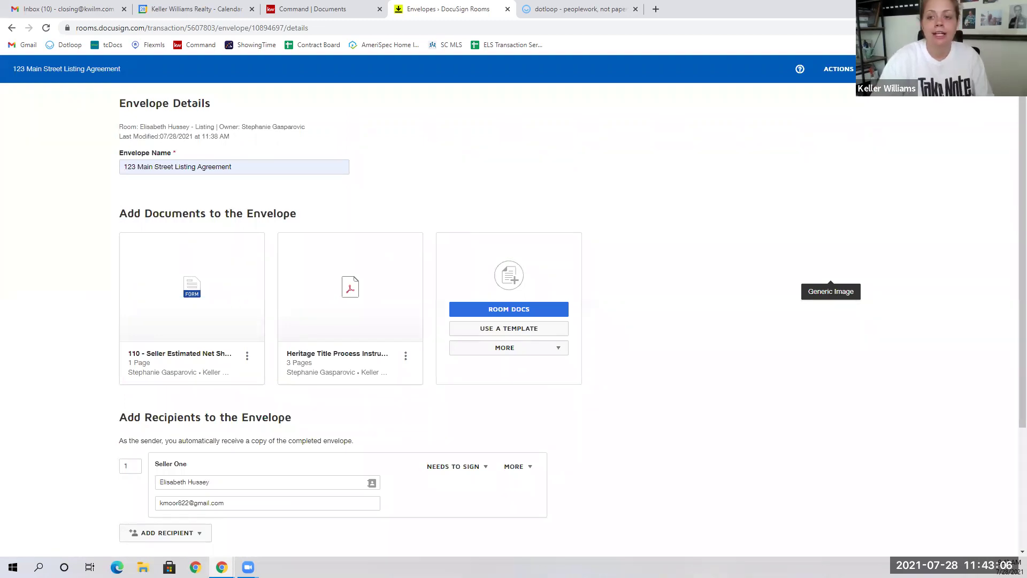
Step: Go to the Add Fields editor and scroll through the net sheet
{"action": "left_click", "coordinate": [910, 68]}
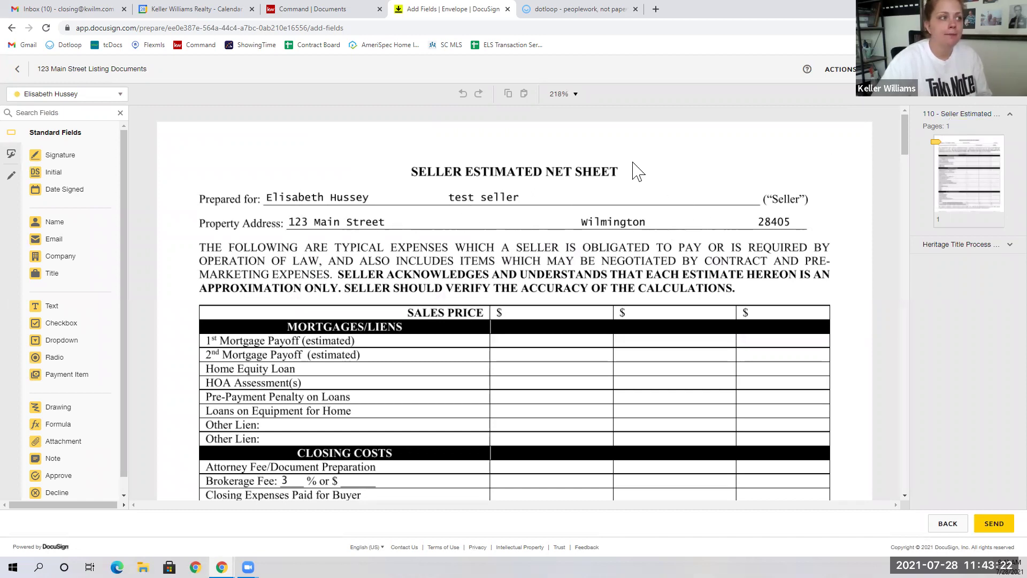
{"action": "scroll", "coordinate": [432, 298], "scroll_direction": "down", "scroll_amount": 6}
{"action": "scroll", "coordinate": [431, 298], "scroll_direction": "down", "scroll_amount": 4}
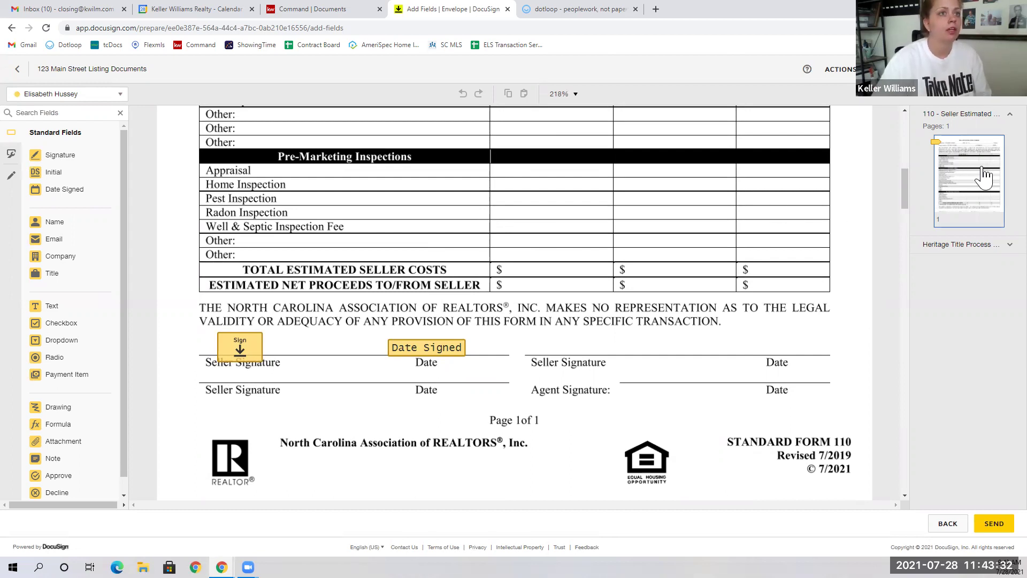
Step: Expand the Heritage Title document's page thumbnails in the right panel
{"action": "left_click", "coordinate": [973, 250]}
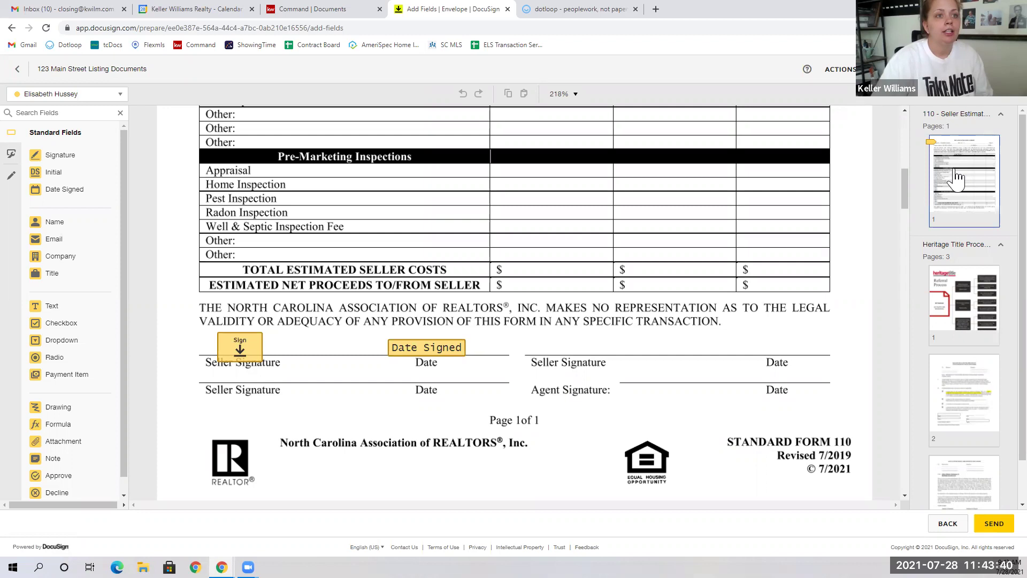
{"action": "left_click", "coordinate": [972, 248]}
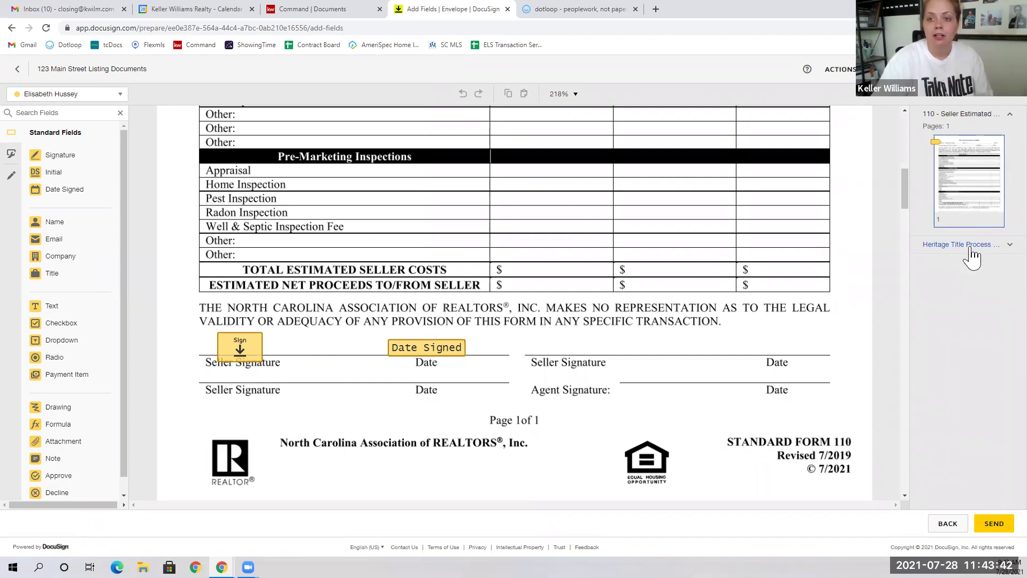
{"action": "left_click", "coordinate": [971, 248]}
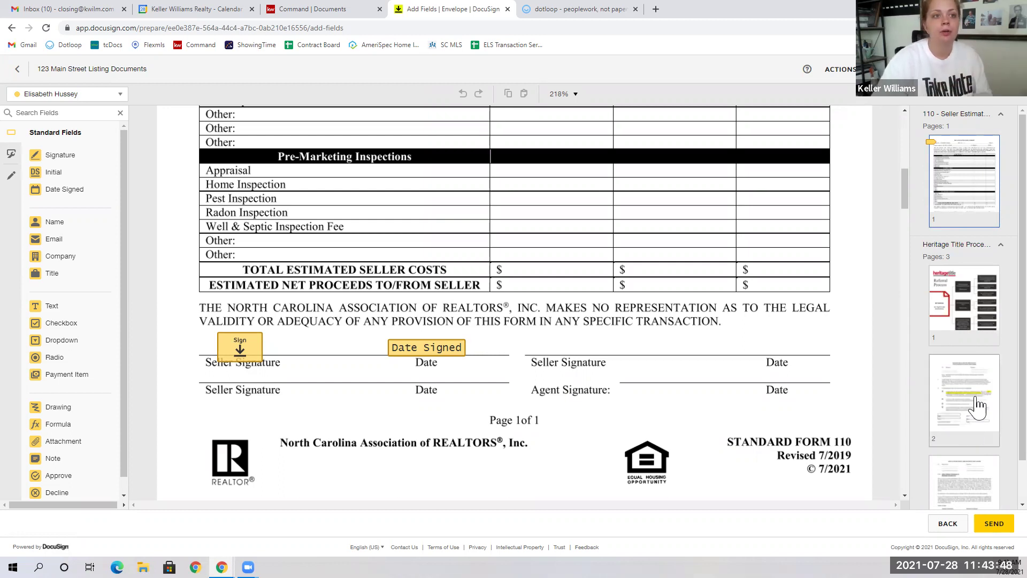
{"action": "scroll", "coordinate": [738, 339], "scroll_direction": "down", "scroll_amount": 6}
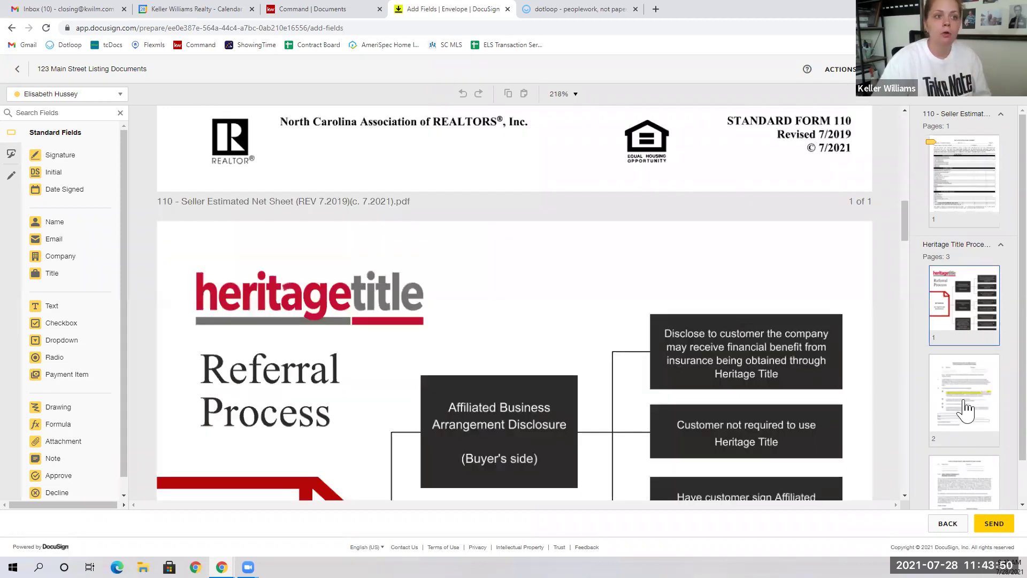
Step: Place a seller Full Name field on the Buyer(s) line of the Title Insurance Selection Form
{"action": "left_click", "coordinate": [966, 410]}
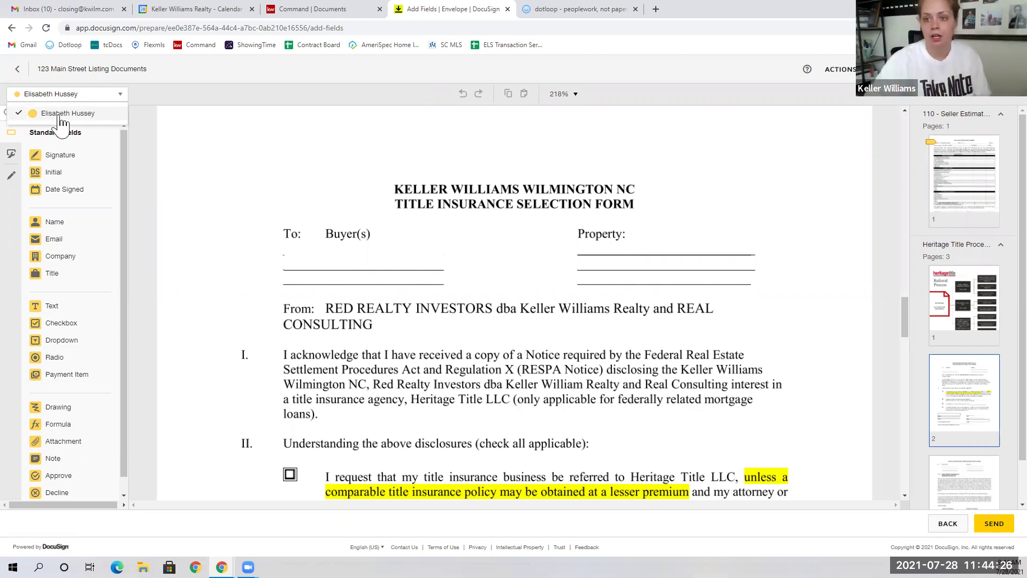
{"action": "left_click", "coordinate": [202, 229]}
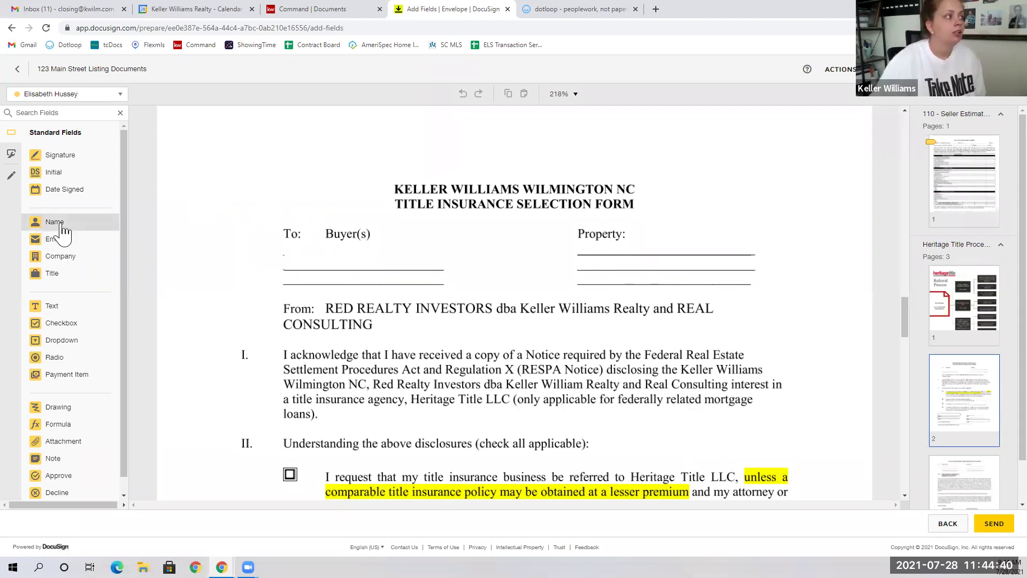
{"action": "left_click_drag", "start_coordinate": [63, 230], "coordinate": [293, 260]}
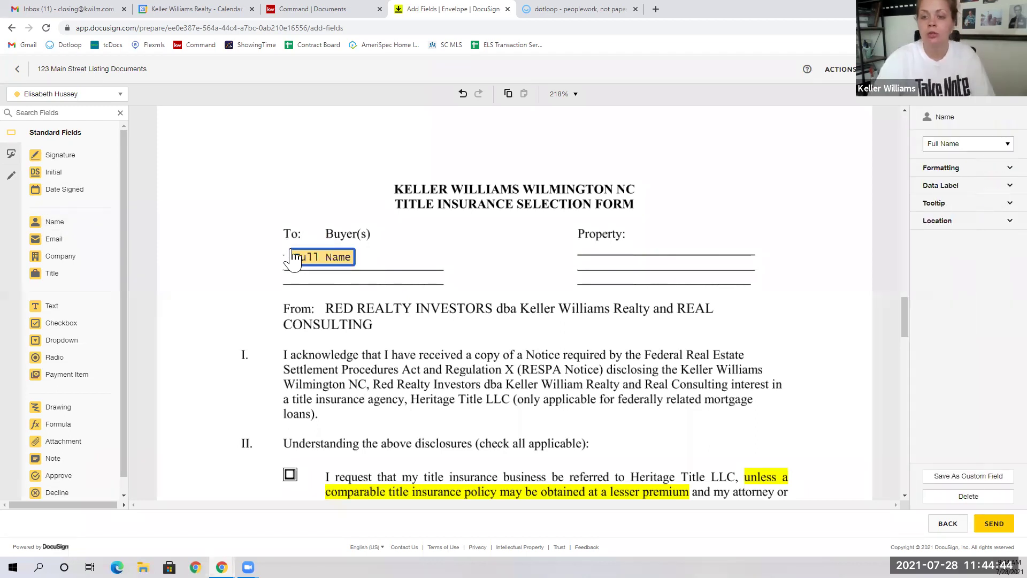
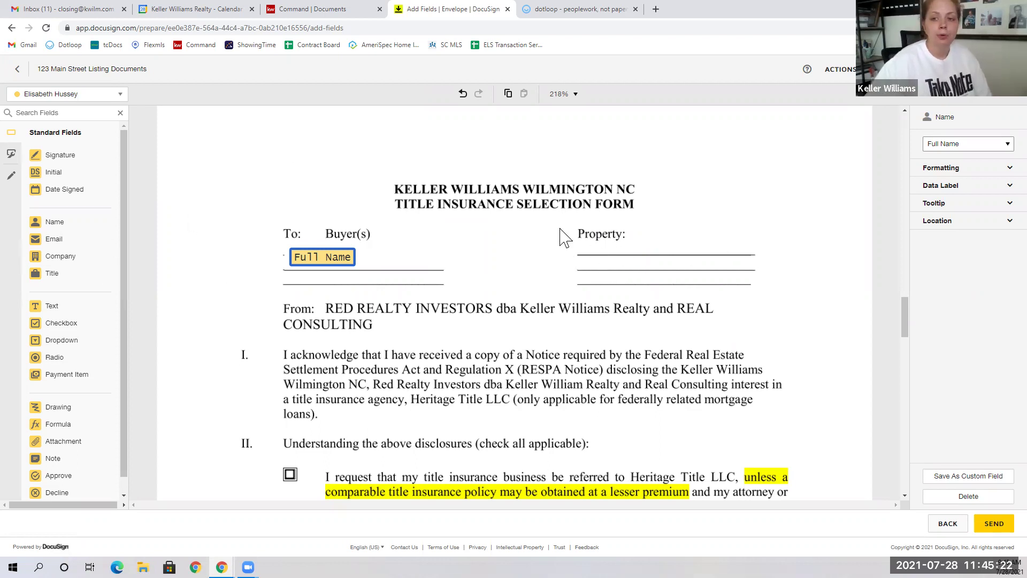
Step: Add a Property text field reading '123 Main Street Wilmington, NC 28405', sized to fit the address
{"action": "left_click", "coordinate": [70, 307]}
{"action": "left_click_drag", "start_coordinate": [71, 315], "coordinate": [582, 251]}
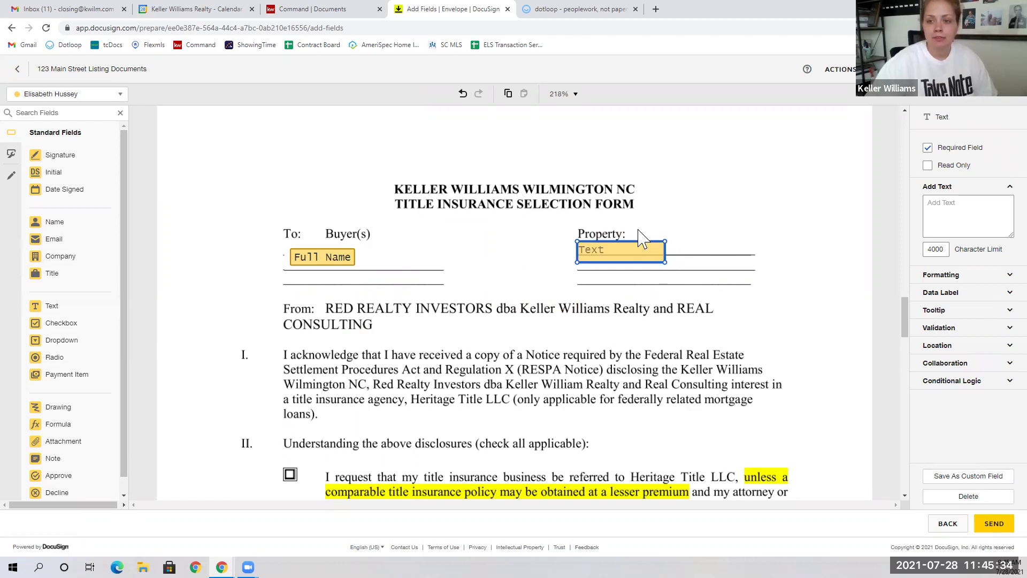
{"action": "left_click_drag", "start_coordinate": [666, 260], "coordinate": [769, 285]}
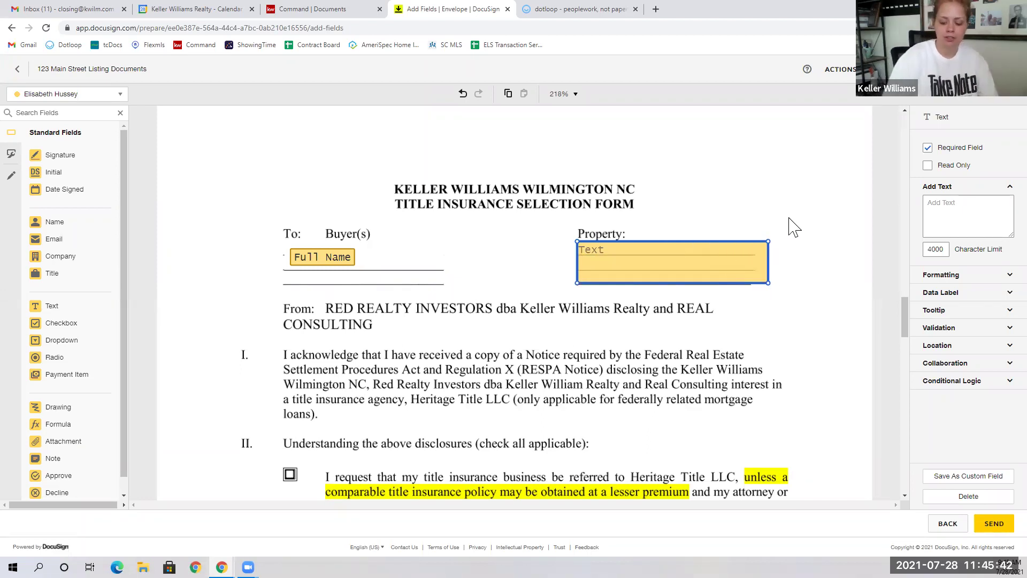
{"action": "type", "text": "12"}
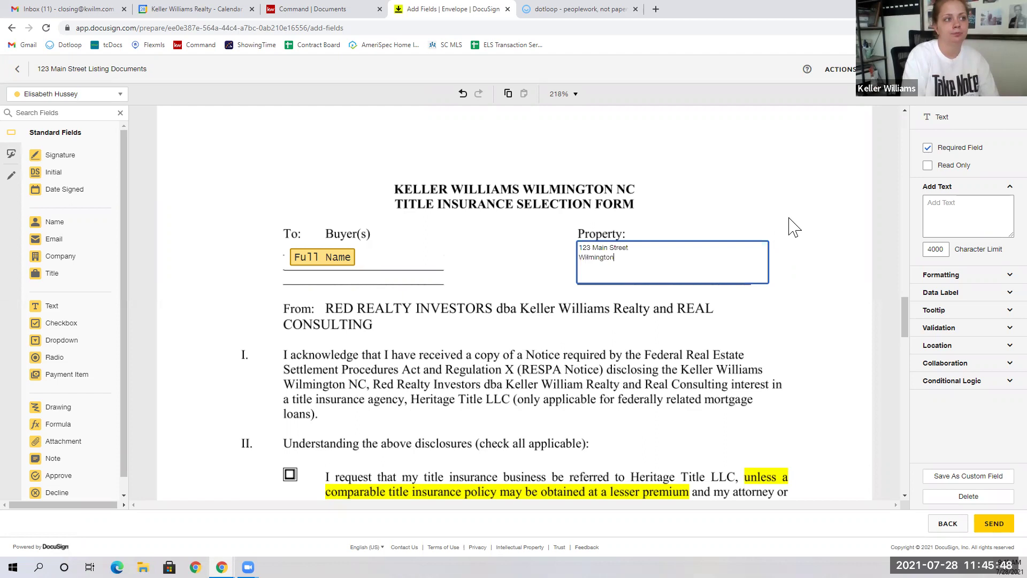
{"action": "type", "text": "3 Main Street Wilmington, NC "}
{"action": "type", "text": "28405"}
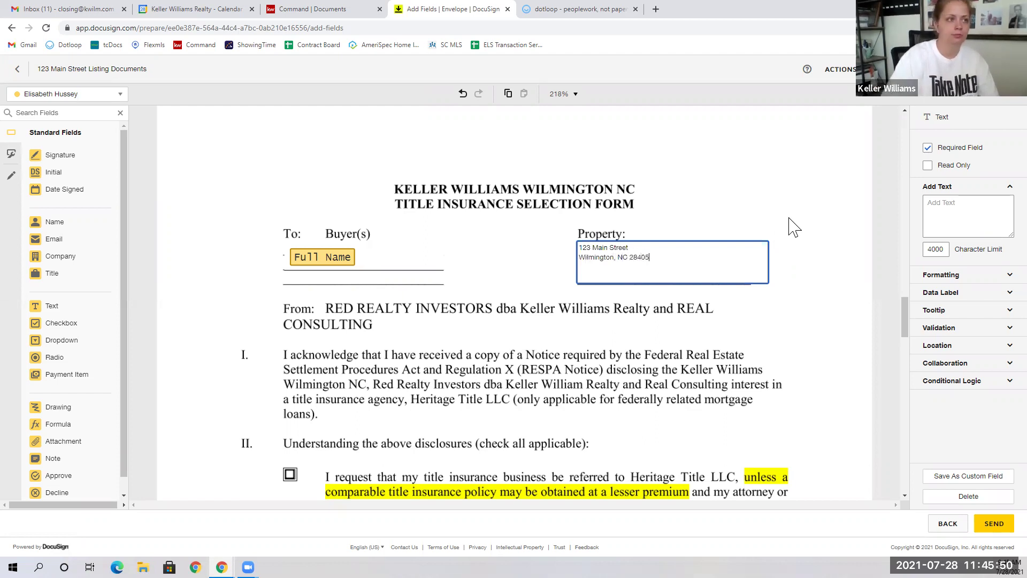
{"action": "left_click", "coordinate": [640, 362]}
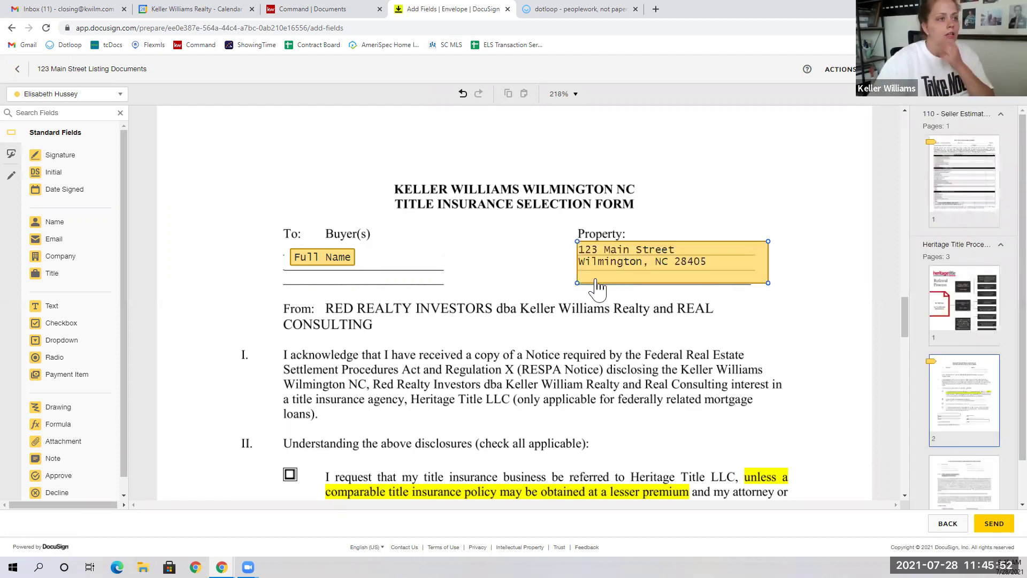
{"action": "left_click", "coordinate": [765, 282]}
{"action": "left_click_drag", "start_coordinate": [764, 279], "coordinate": [714, 273]}
{"action": "left_click", "coordinate": [755, 241]}
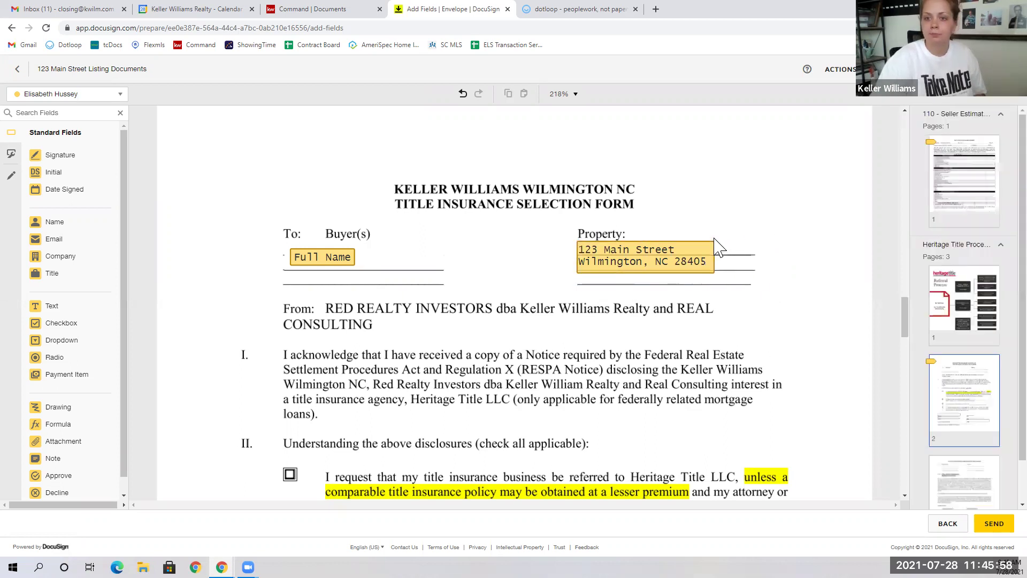
Step: Add a checkbox on the closing agent option and tick it
{"action": "scroll", "coordinate": [428, 350], "scroll_direction": "down", "scroll_amount": 3}
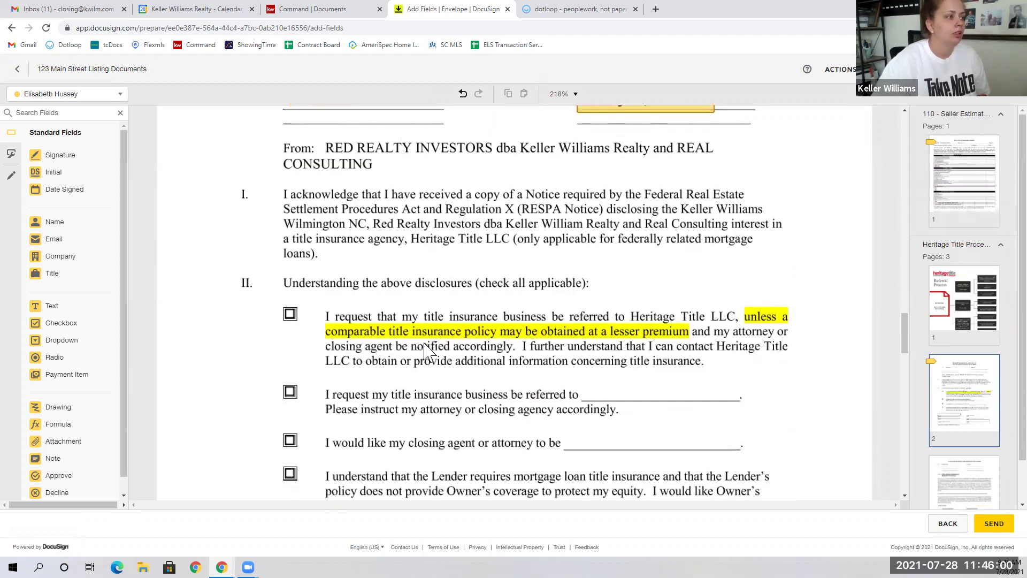
{"action": "scroll", "coordinate": [425, 351], "scroll_direction": "down", "scroll_amount": 1}
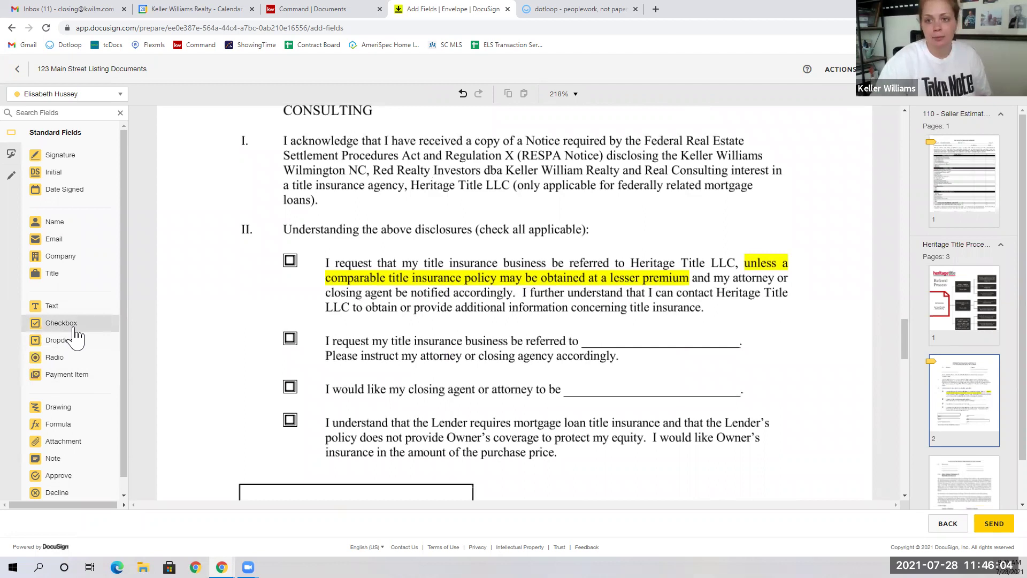
{"action": "left_click_drag", "start_coordinate": [75, 335], "coordinate": [286, 388]}
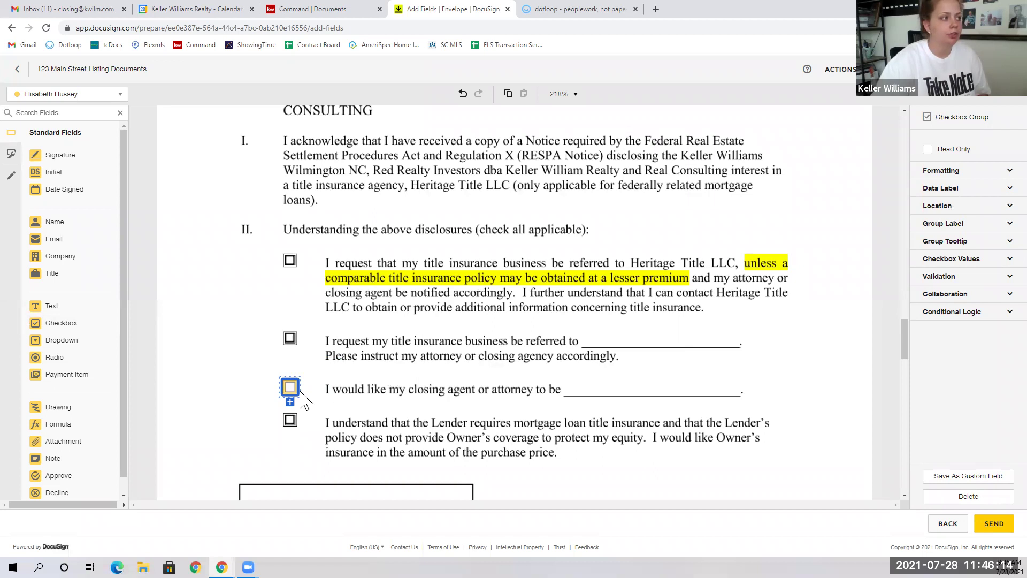
{"action": "left_click", "coordinate": [453, 350]}
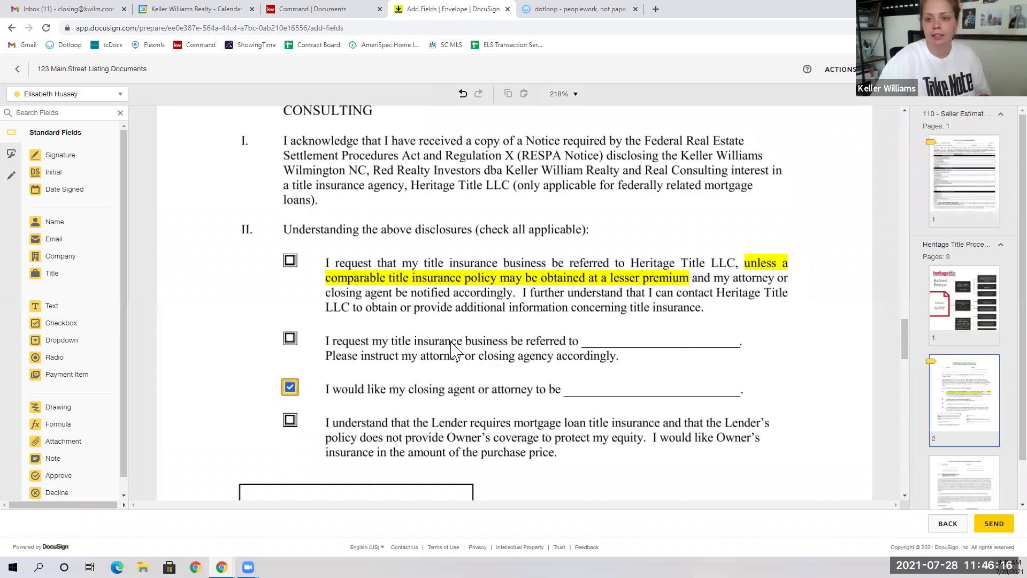
Step: Place a Signature field on the first Buyer line and Date Signed on the Date line
{"action": "scroll", "coordinate": [452, 351], "scroll_direction": "down", "scroll_amount": 2}
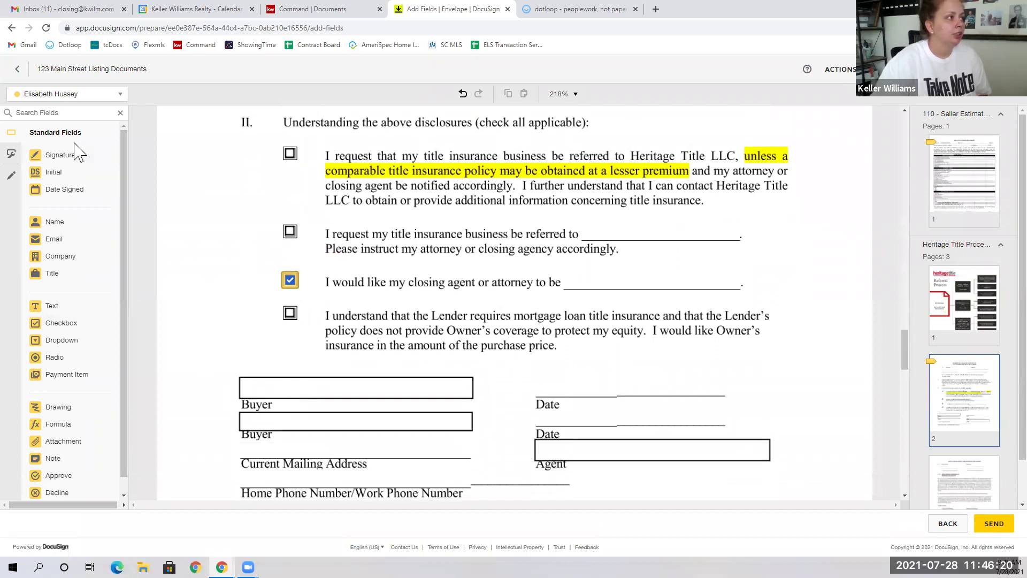
{"action": "mouse_move", "coordinate": [75, 166]}
{"action": "left_mouse_down"}
{"action": "mouse_move", "coordinate": [223, 223]}
{"action": "mouse_move", "coordinate": [249, 305]}
{"action": "mouse_move", "coordinate": [237, 379]}
{"action": "mouse_move", "coordinate": [274, 377]}
{"action": "left_mouse_up"}
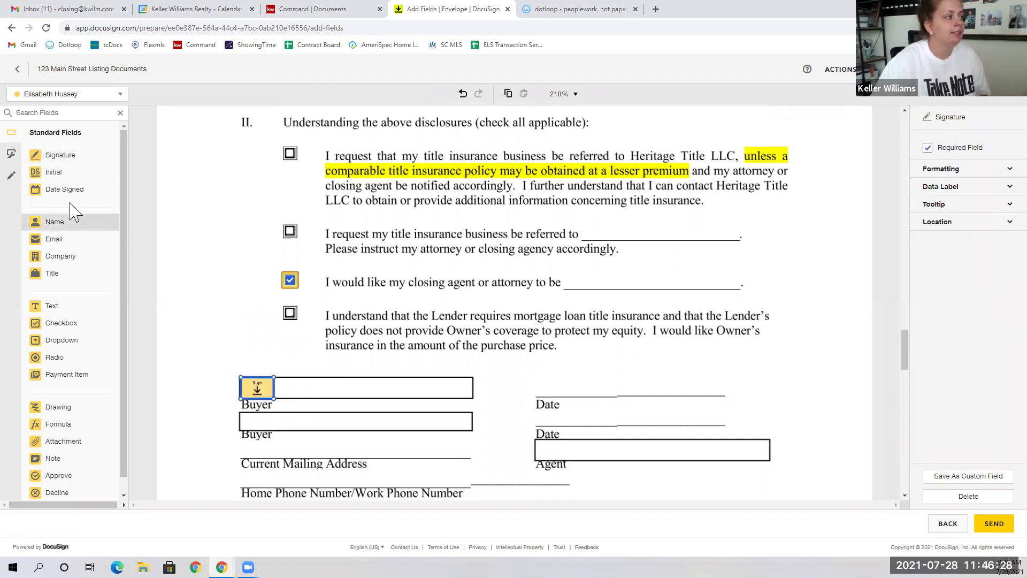
{"action": "mouse_move", "coordinate": [75, 198]}
{"action": "left_mouse_down"}
{"action": "mouse_move", "coordinate": [420, 397]}
{"action": "mouse_move", "coordinate": [537, 388]}
{"action": "left_mouse_up"}
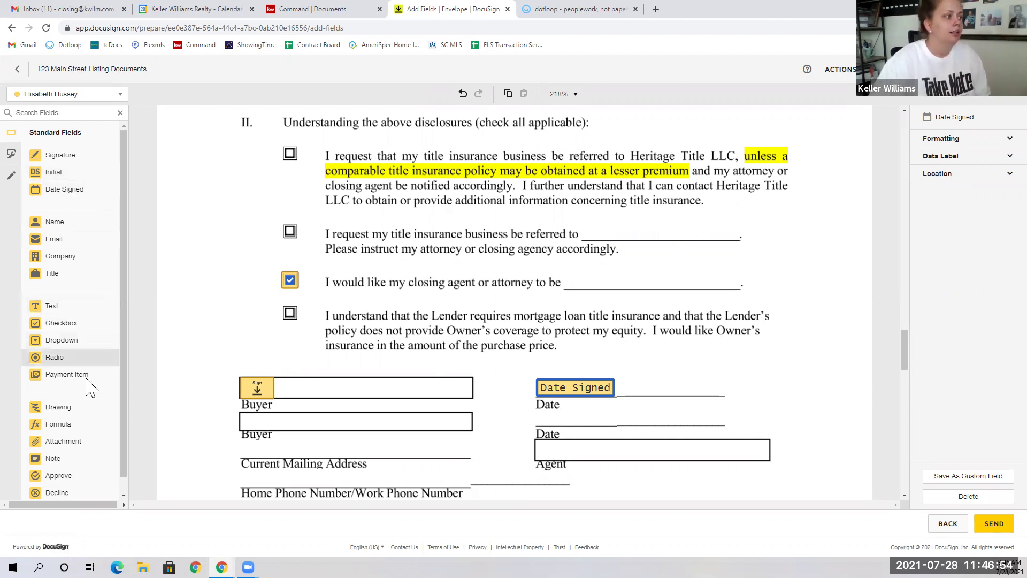
{"action": "scroll", "coordinate": [88, 402], "scroll_direction": "down", "scroll_amount": 1}
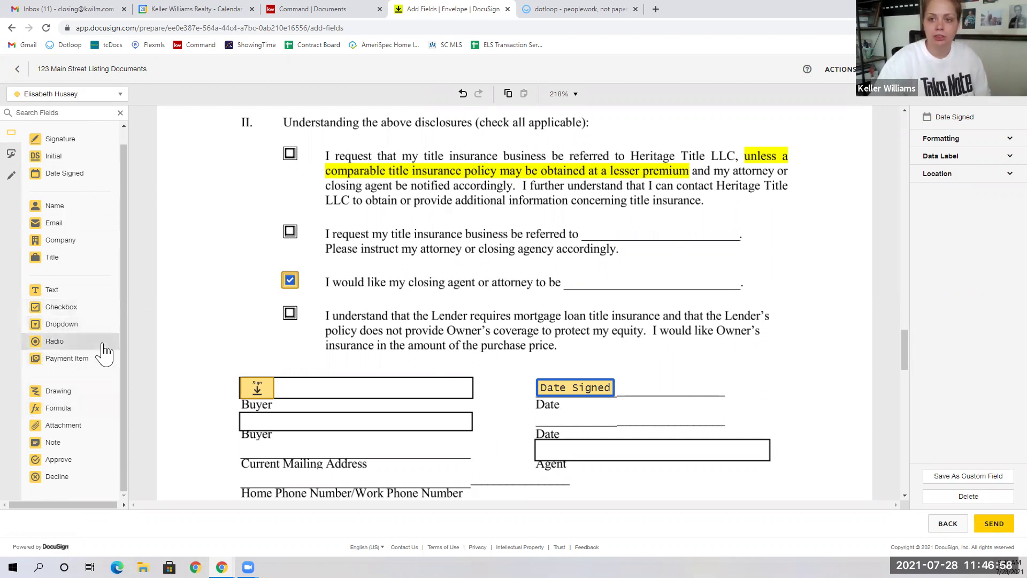
Step: Copy the buyer name and property address fields from the title form
{"action": "scroll", "coordinate": [389, 364], "scroll_direction": "down", "scroll_amount": 2}
{"action": "left_click", "coordinate": [386, 361]}
{"action": "scroll", "coordinate": [385, 362], "scroll_direction": "down", "scroll_amount": 3}
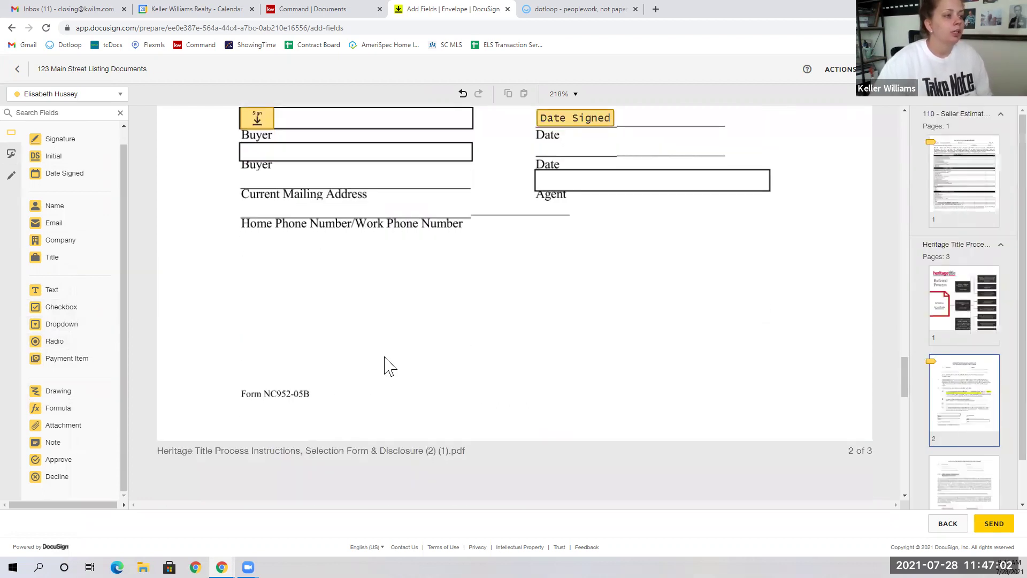
{"action": "scroll", "coordinate": [385, 358], "scroll_direction": "down", "scroll_amount": 5}
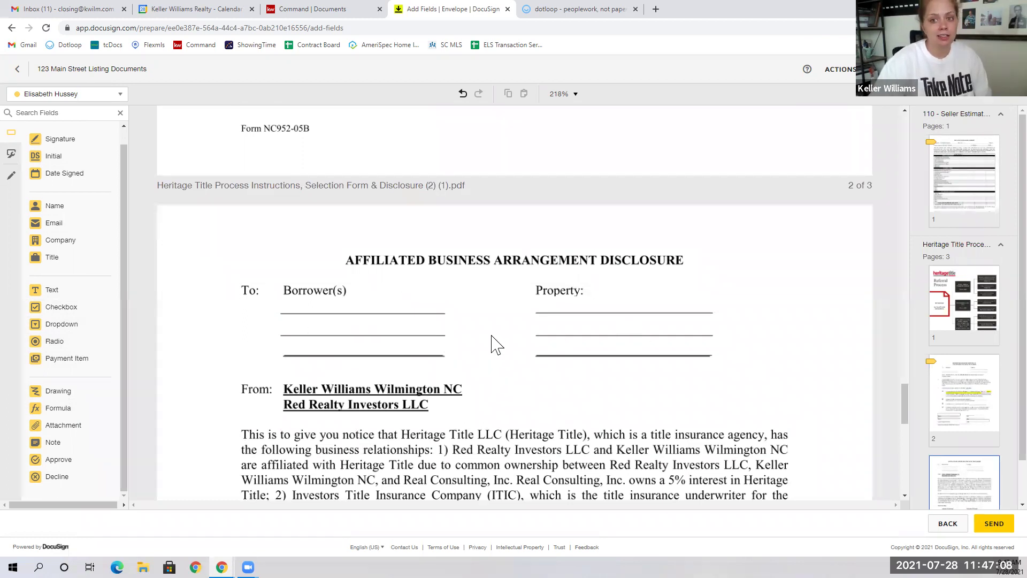
{"action": "scroll", "coordinate": [496, 343], "scroll_direction": "up", "scroll_amount": 10}
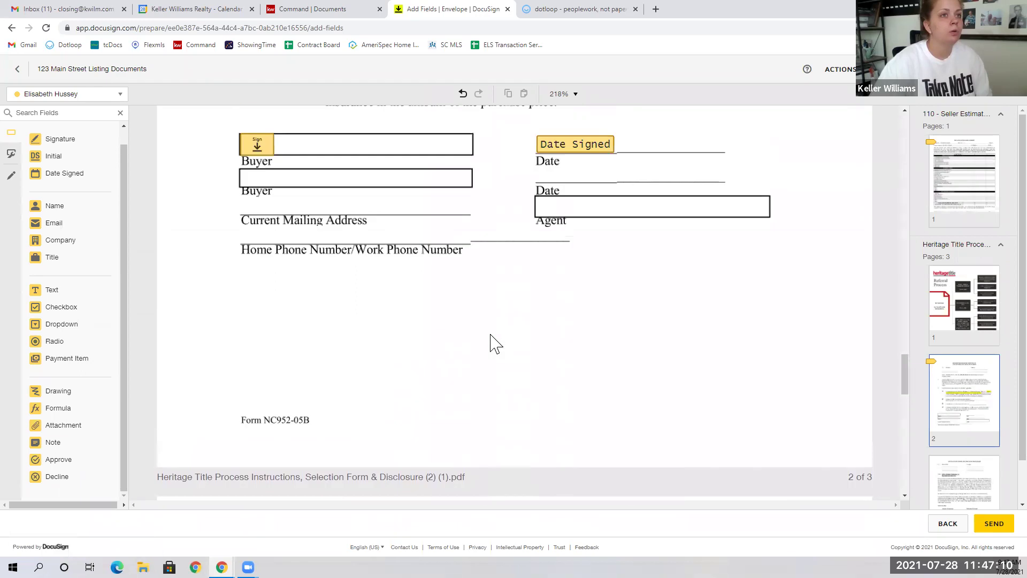
{"action": "scroll", "coordinate": [497, 342], "scroll_direction": "up", "scroll_amount": 6}
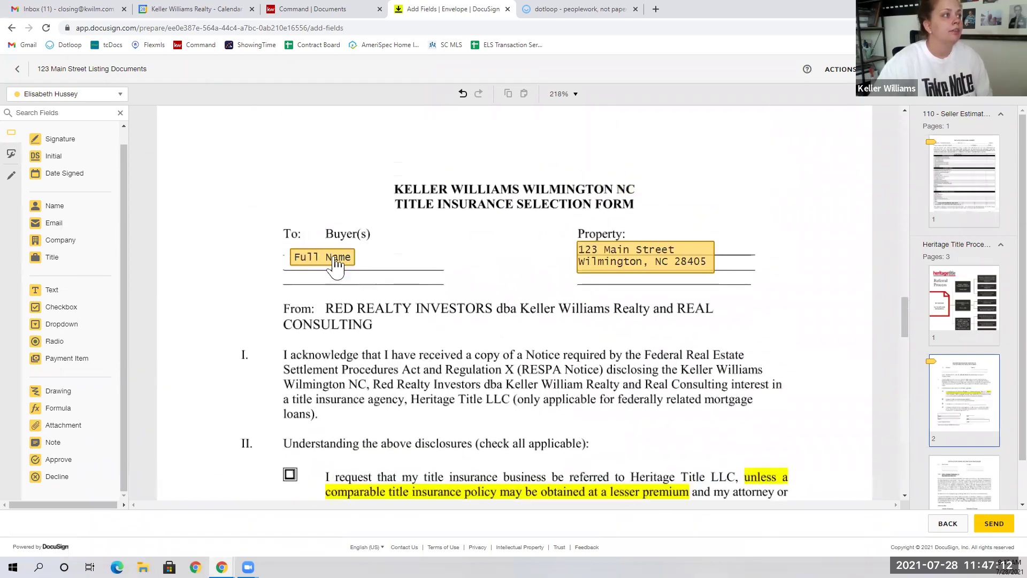
{"action": "left_click_drag", "start_coordinate": [253, 222], "coordinate": [654, 293]}
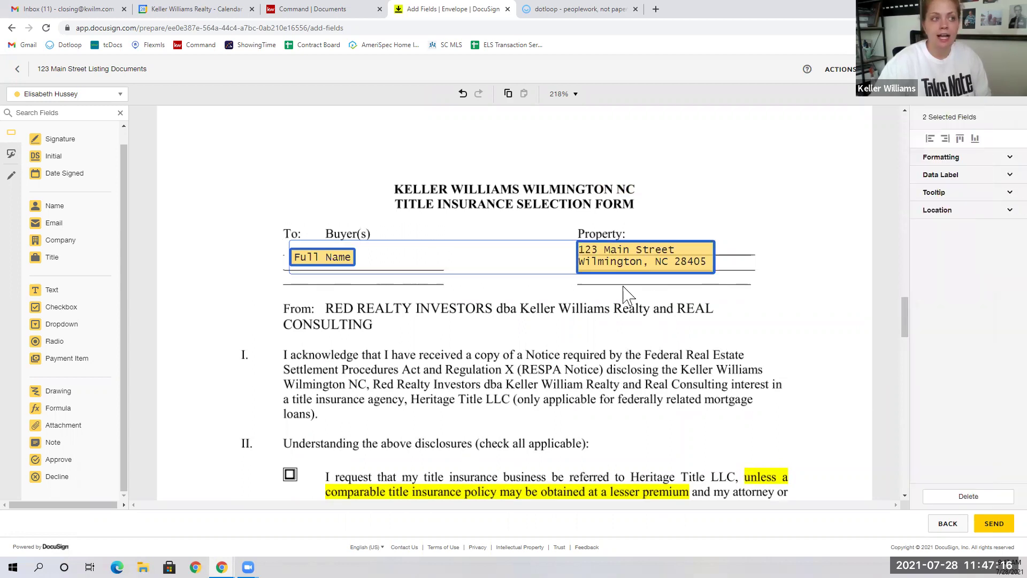
{"action": "right_click", "coordinate": [606, 255]}
{"action": "left_click", "coordinate": [638, 281]}
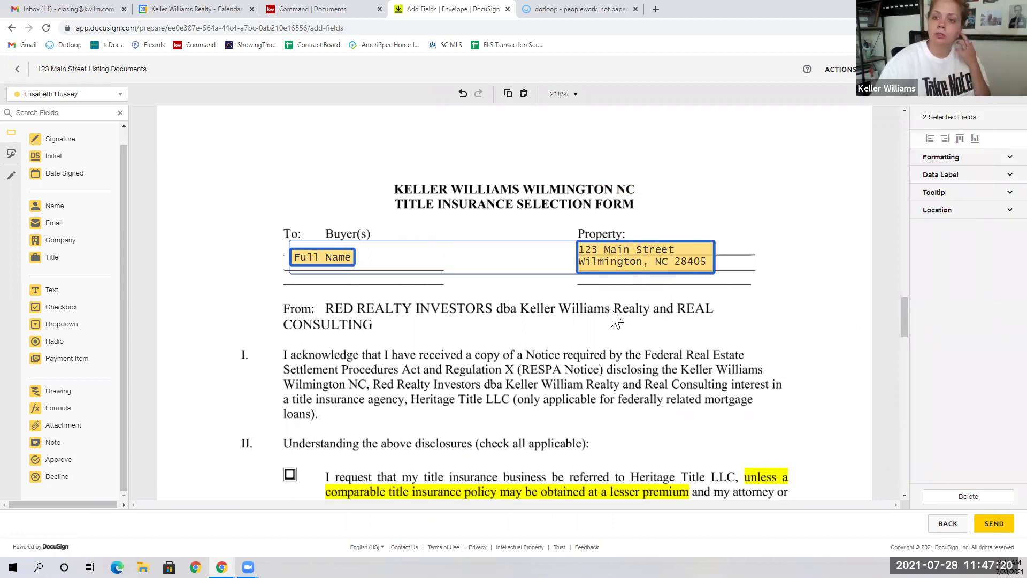
Step: Paste the name and address fields onto the disclosure's first Borrower and Property lines
{"action": "scroll", "coordinate": [567, 487], "scroll_direction": "down", "scroll_amount": 10}
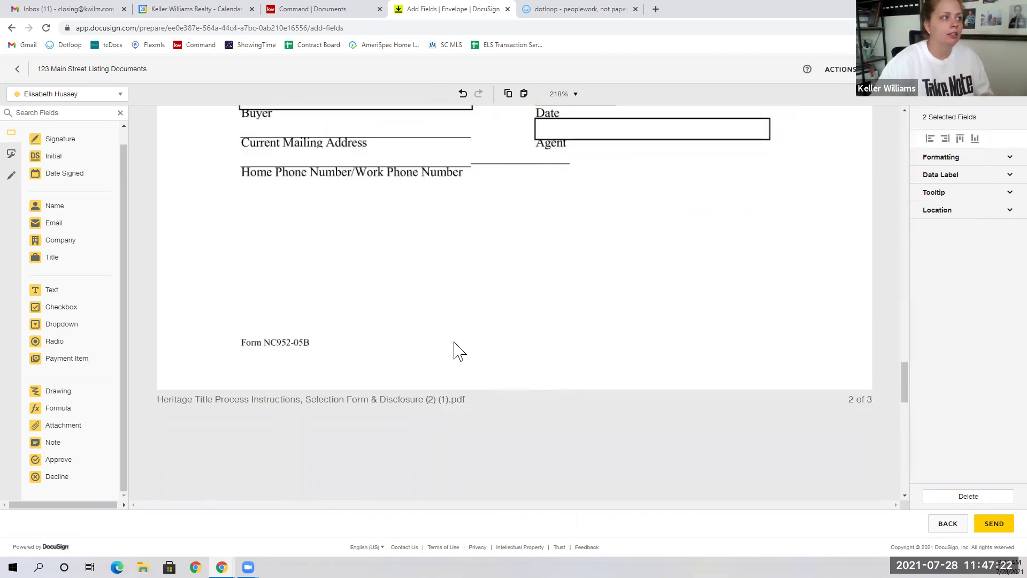
{"action": "scroll", "coordinate": [459, 351], "scroll_direction": "down", "scroll_amount": 2}
{"action": "left_click", "coordinate": [328, 427]}
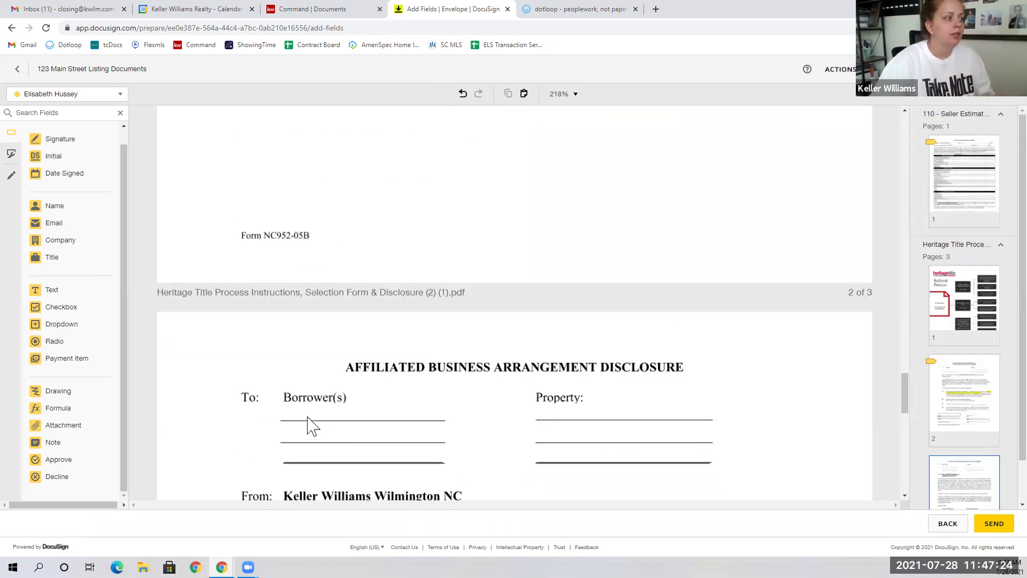
{"action": "right_click", "coordinate": [312, 427]}
{"action": "left_click", "coordinate": [328, 510]}
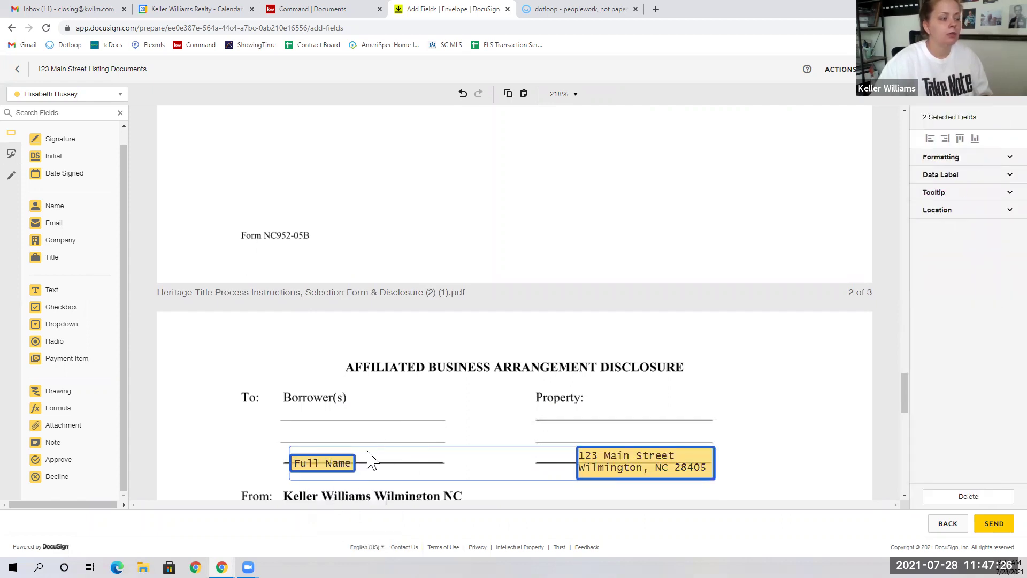
{"action": "left_click_drag", "start_coordinate": [349, 470], "coordinate": [339, 420]}
{"action": "left_click", "coordinate": [600, 376]}
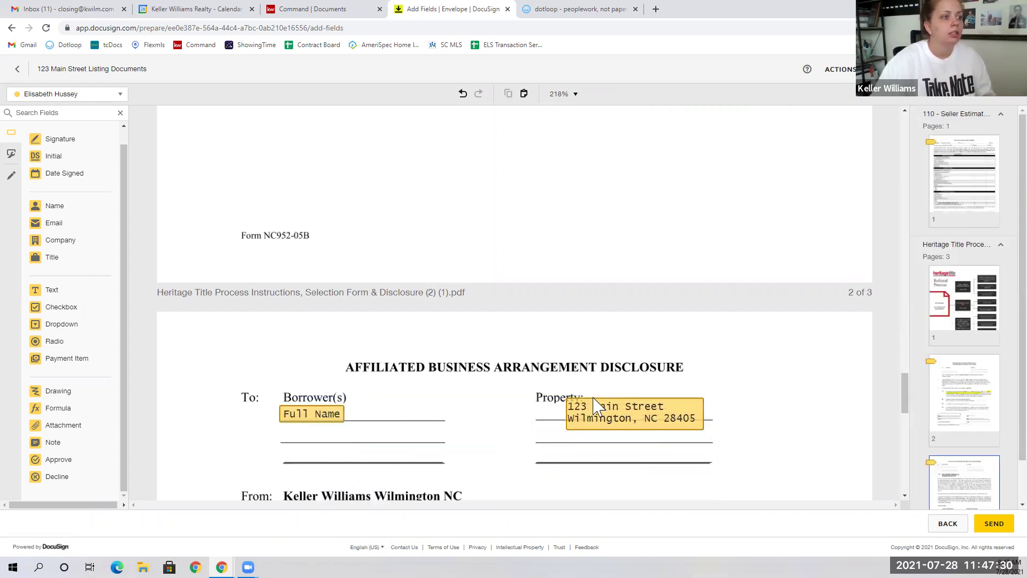
{"action": "left_click_drag", "start_coordinate": [596, 406], "coordinate": [566, 417]}
{"action": "left_click", "coordinate": [591, 351]}
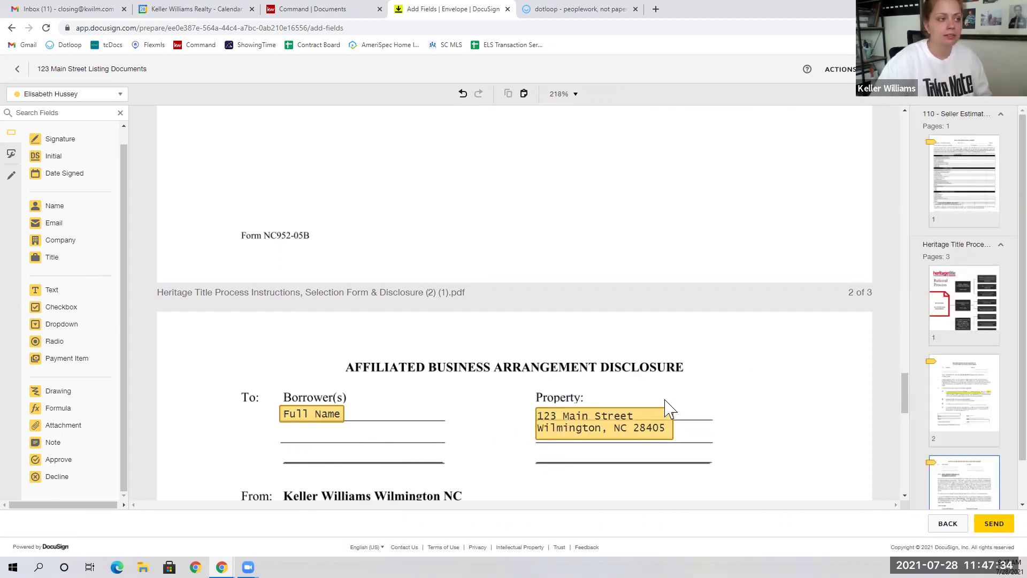
Step: Copy the signature and Date Signed fields onto page 3's first Borrower and Date lines
{"action": "scroll", "coordinate": [484, 300], "scroll_direction": "up", "scroll_amount": 6}
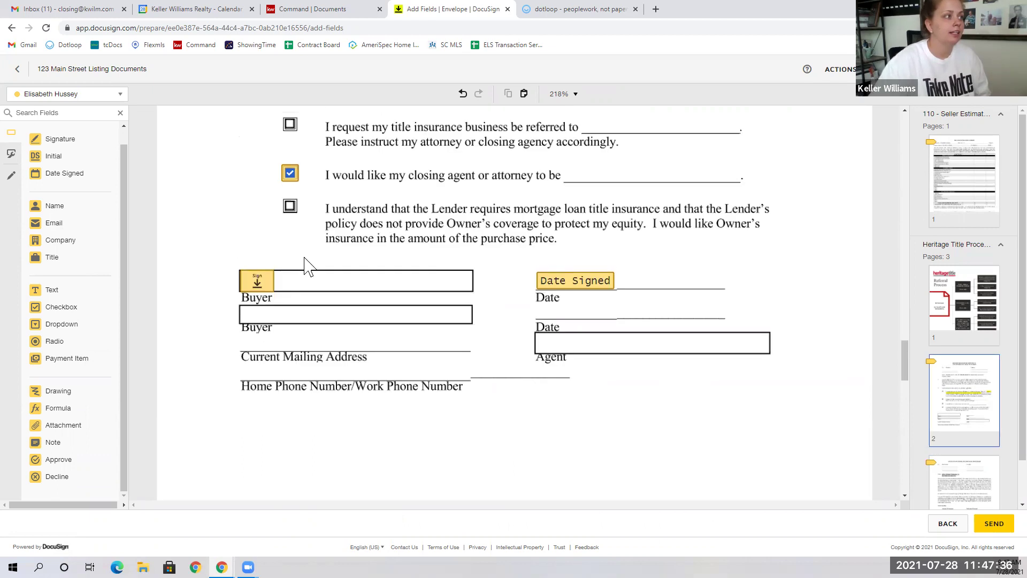
{"action": "left_click_drag", "start_coordinate": [242, 247], "coordinate": [635, 321]}
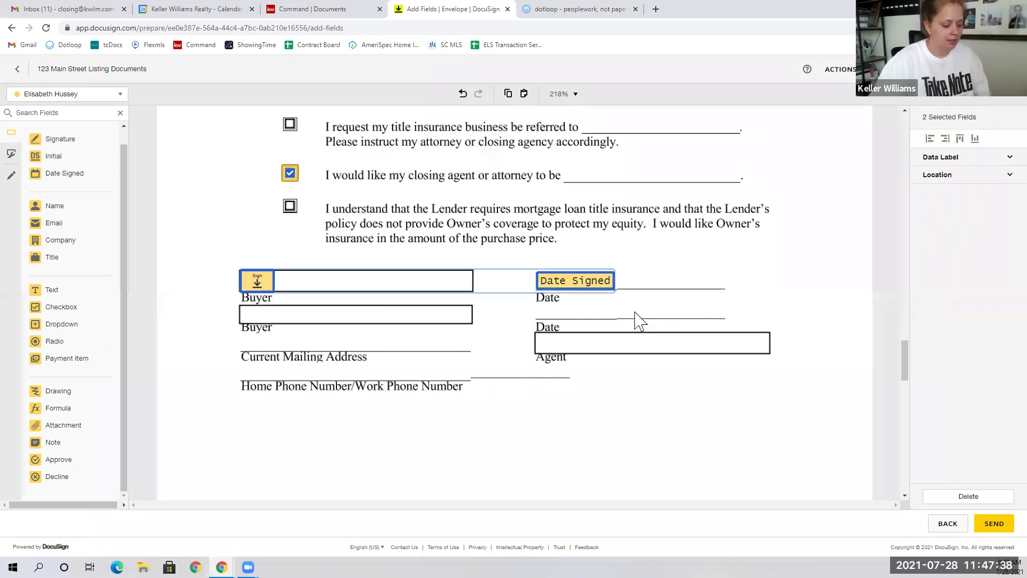
{"action": "scroll", "coordinate": [624, 345], "scroll_direction": "down", "scroll_amount": 5}
{"action": "scroll", "coordinate": [624, 354], "scroll_direction": "down", "scroll_amount": 12}
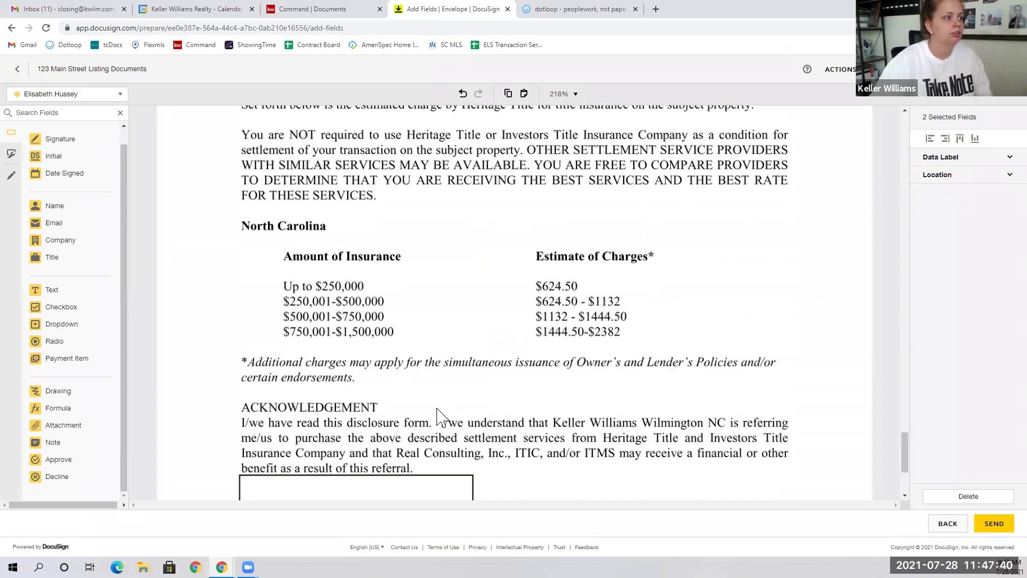
{"action": "key", "text": "ctrl+v"}
{"action": "left_click_drag", "start_coordinate": [258, 225], "coordinate": [263, 385]}
{"action": "left_click", "coordinate": [402, 298]}
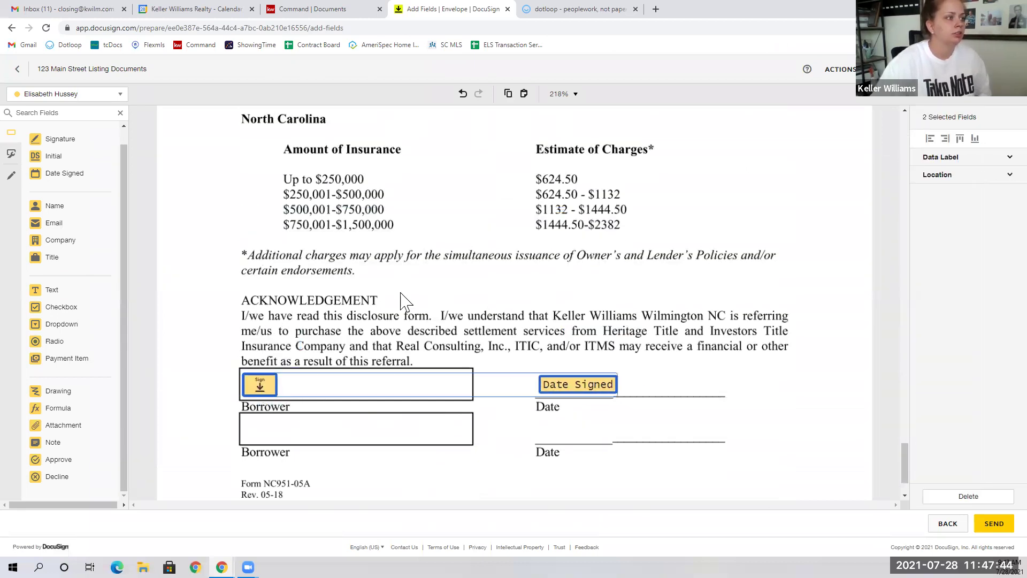
Step: Collapse the net sheet's page thumbnails
{"action": "scroll", "coordinate": [733, 363], "scroll_direction": "down", "scroll_amount": 2}
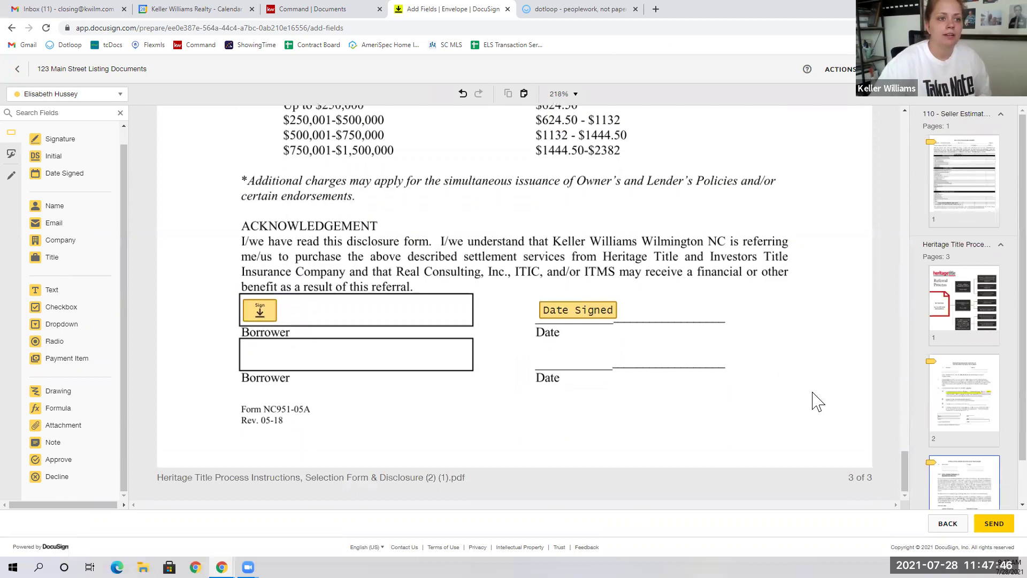
{"action": "left_click_drag", "start_coordinate": [905, 471], "coordinate": [901, 133]}
{"action": "left_click", "coordinate": [931, 114]}
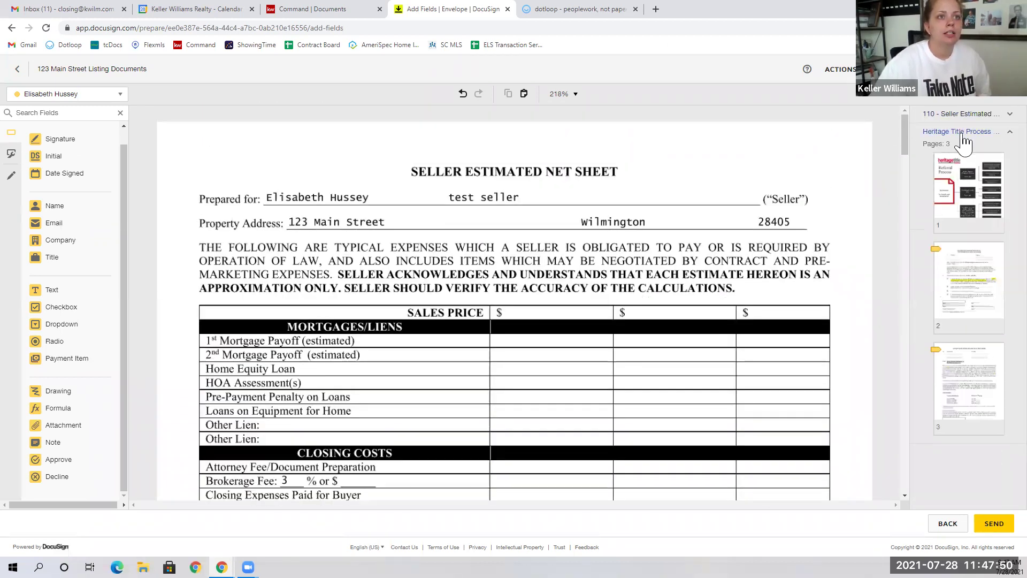
Step: Collapse the Heritage Title thumbnails and preview the envelope as the seller
{"action": "left_click", "coordinate": [961, 133]}
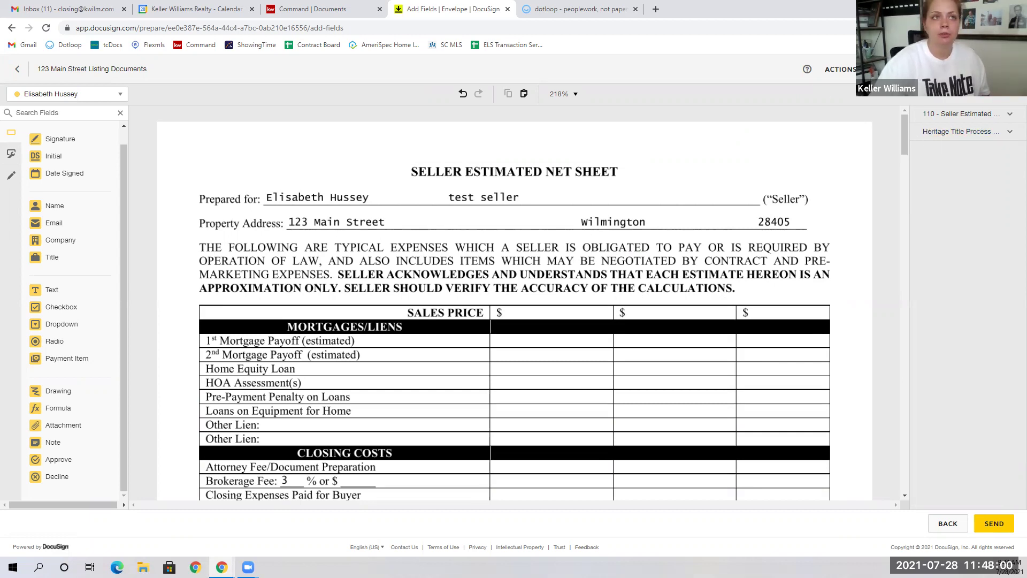
{"action": "left_click", "coordinate": [837, 105]}
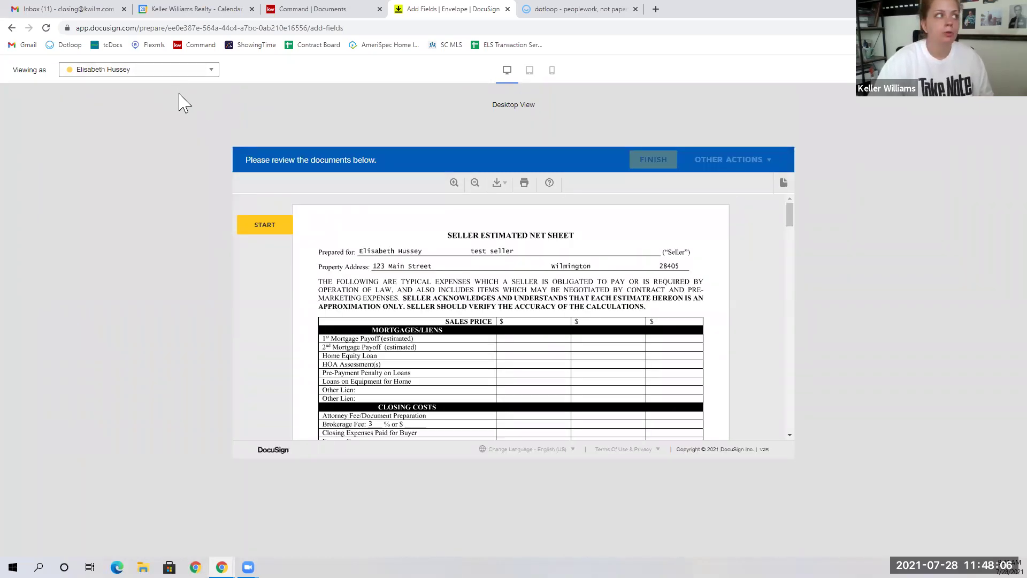
{"action": "left_click", "coordinate": [176, 71]}
{"action": "left_click", "coordinate": [155, 245]}
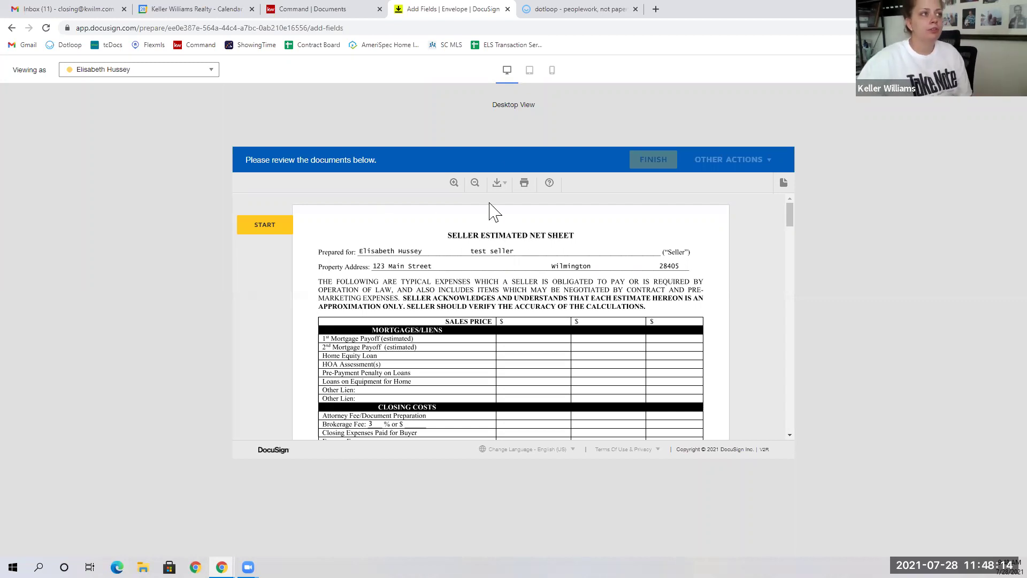
Step: Start the guided signing, advance past the net sheet signature, and switch to tablet layout
{"action": "scroll", "coordinate": [536, 284], "scroll_direction": "down", "scroll_amount": 10}
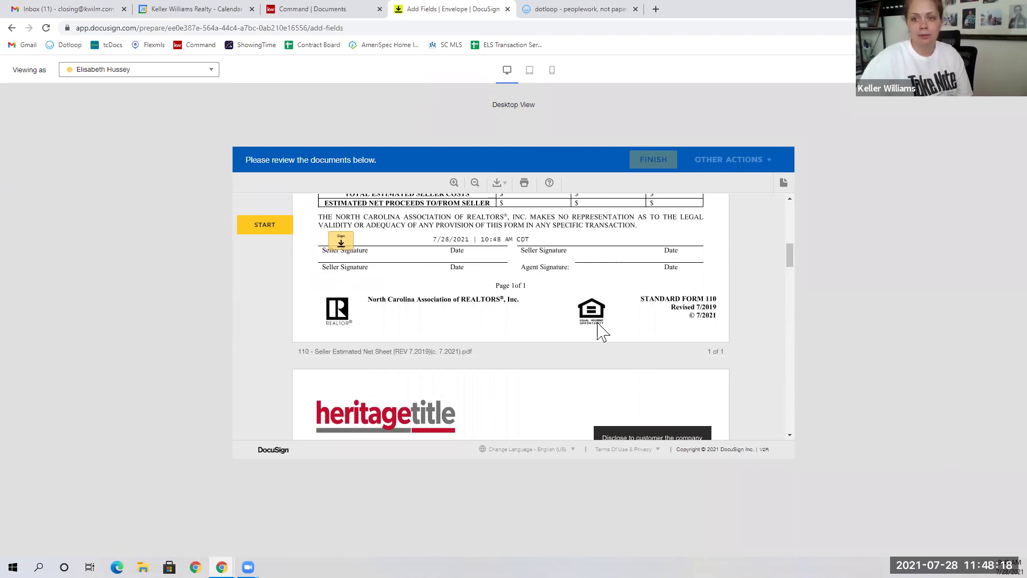
{"action": "scroll", "coordinate": [597, 339], "scroll_direction": "down", "scroll_amount": 3}
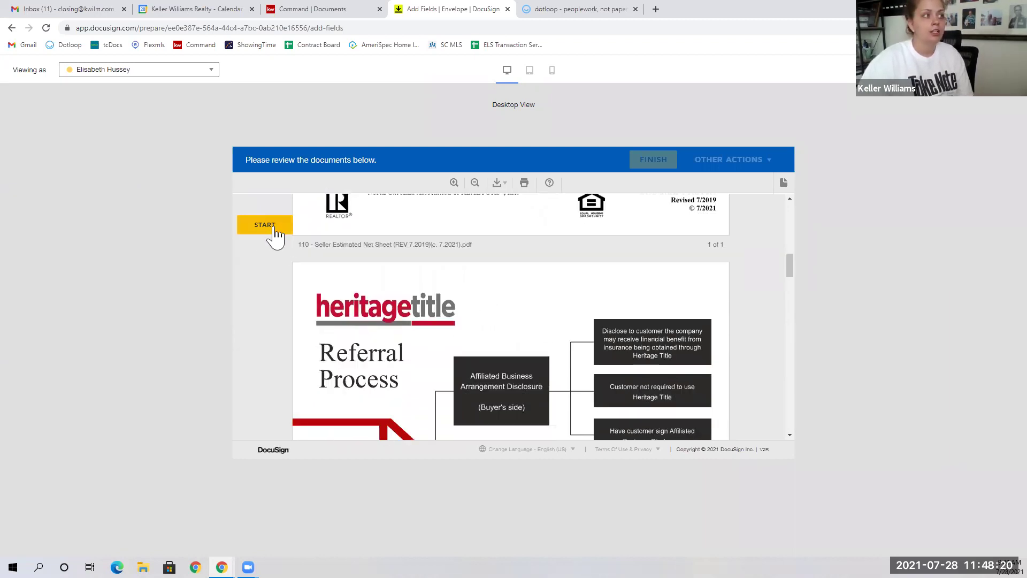
{"action": "left_click", "coordinate": [270, 230]}
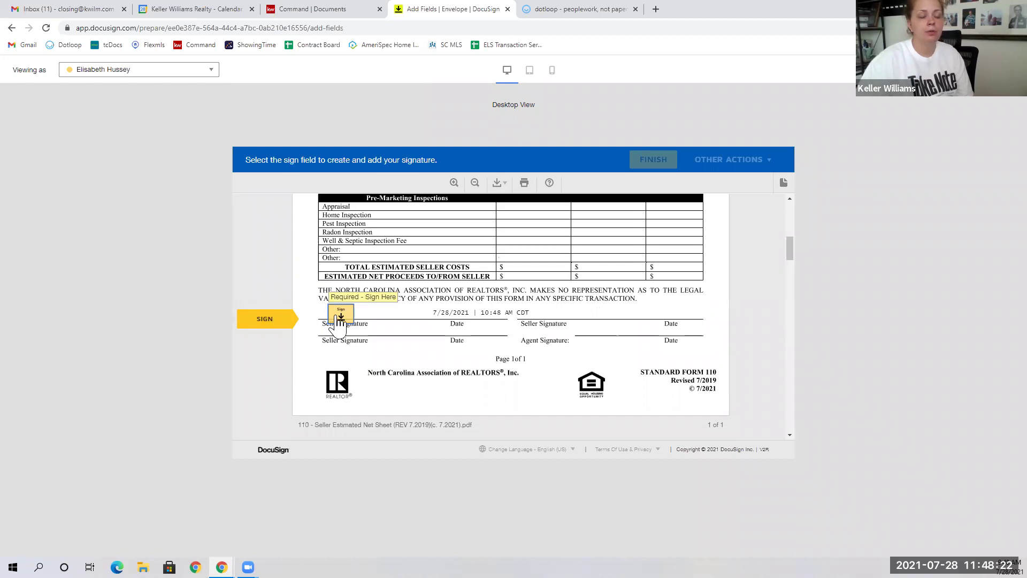
{"action": "left_click", "coordinate": [338, 320]}
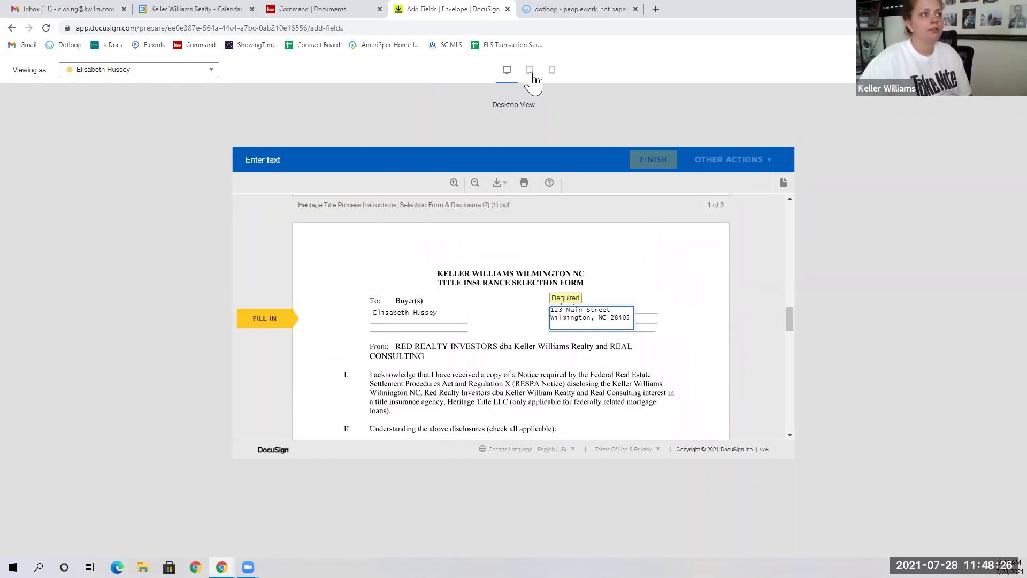
{"action": "left_click", "coordinate": [531, 71]}
Step: Scroll through the Seller Estimated Net Sheet in the mobile phone layout preview
{"action": "left_click", "coordinate": [553, 71]}
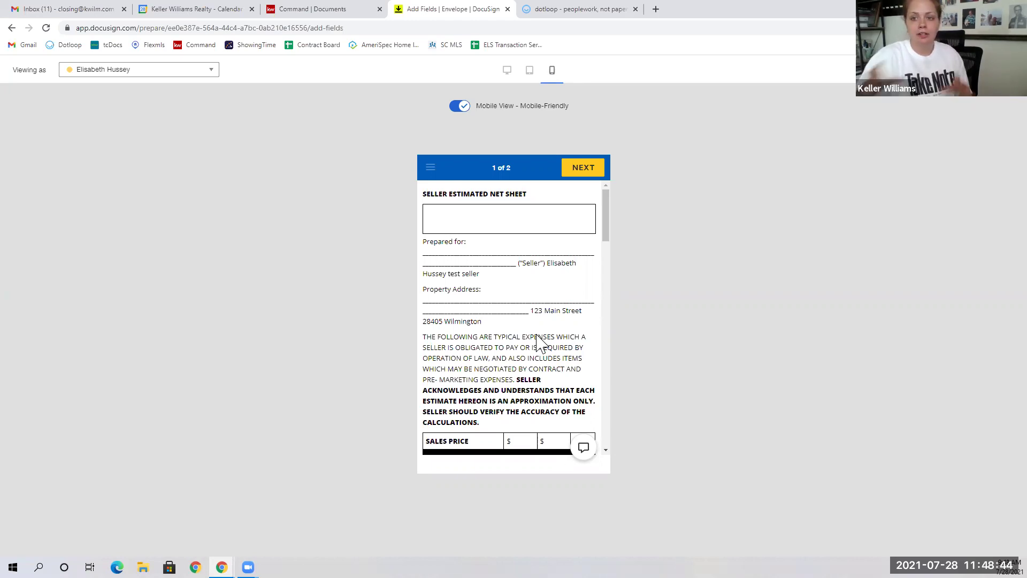
{"action": "scroll", "coordinate": [540, 342], "scroll_direction": "down", "scroll_amount": 15}
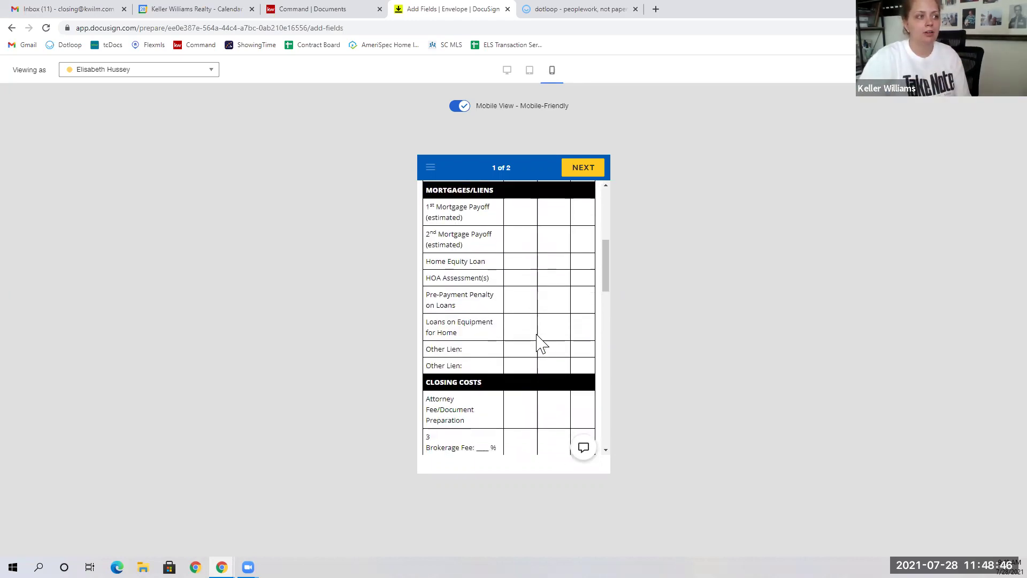
{"action": "scroll", "coordinate": [539, 343], "scroll_direction": "down", "scroll_amount": 10}
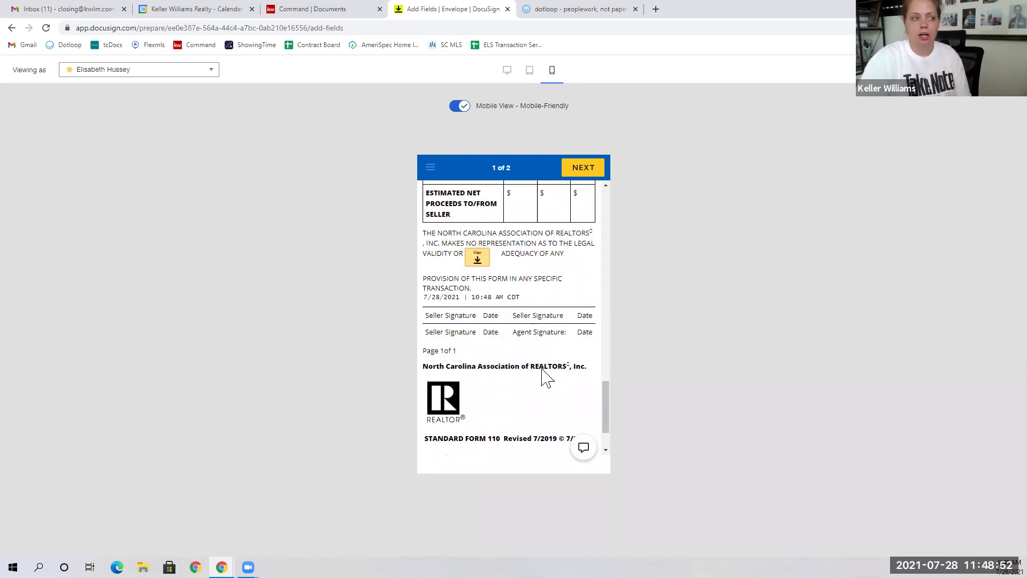
{"action": "left_click_drag", "start_coordinate": [609, 413], "coordinate": [607, 214]}
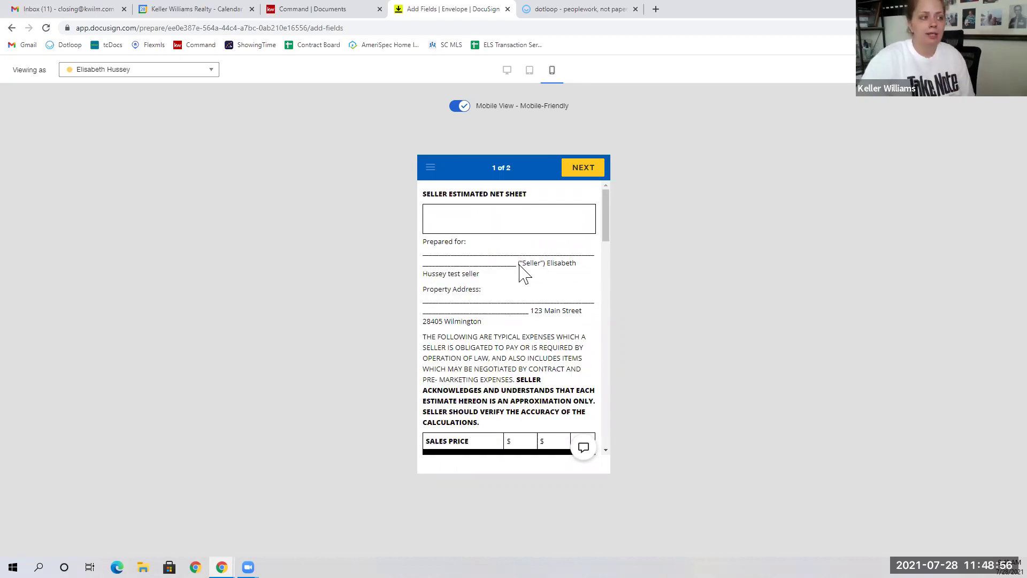
{"action": "scroll", "coordinate": [518, 275], "scroll_direction": "down", "scroll_amount": 15}
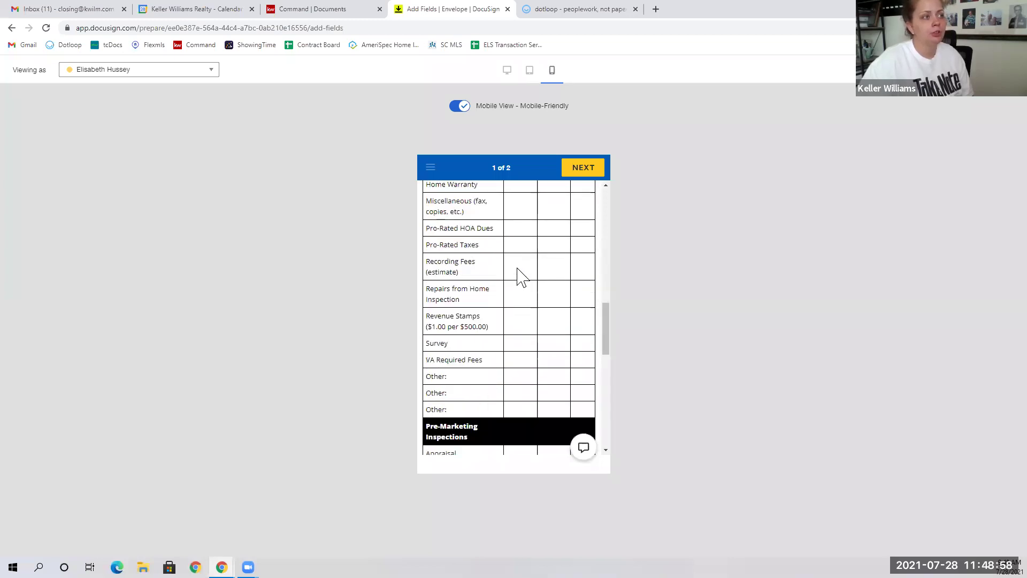
{"action": "scroll", "coordinate": [518, 275], "scroll_direction": "down", "scroll_amount": 4}
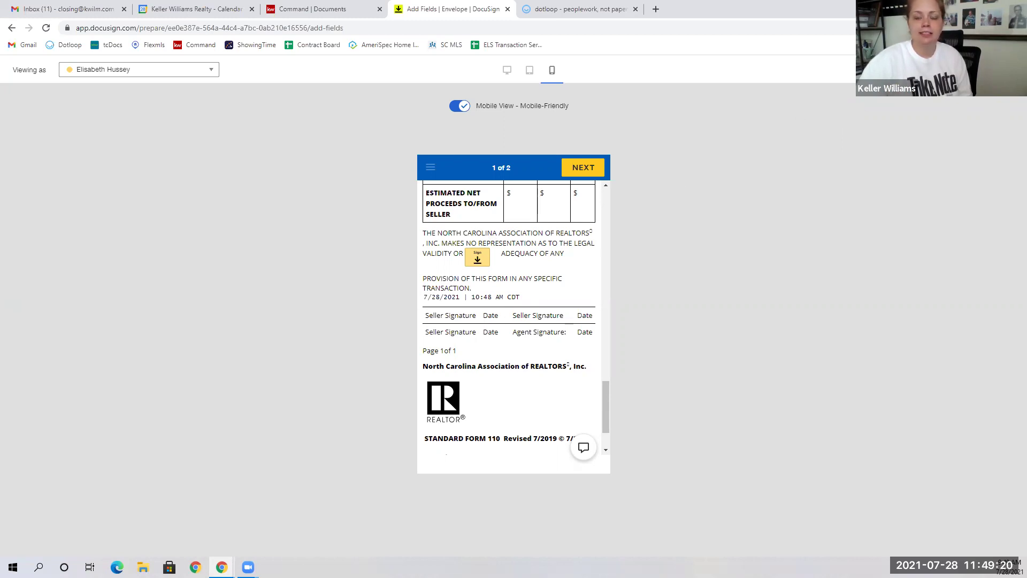
Step: Close the preview and open the 123 Main Street Listing Agreement envelope for correction
{"action": "left_click", "coordinate": [1003, 69]}
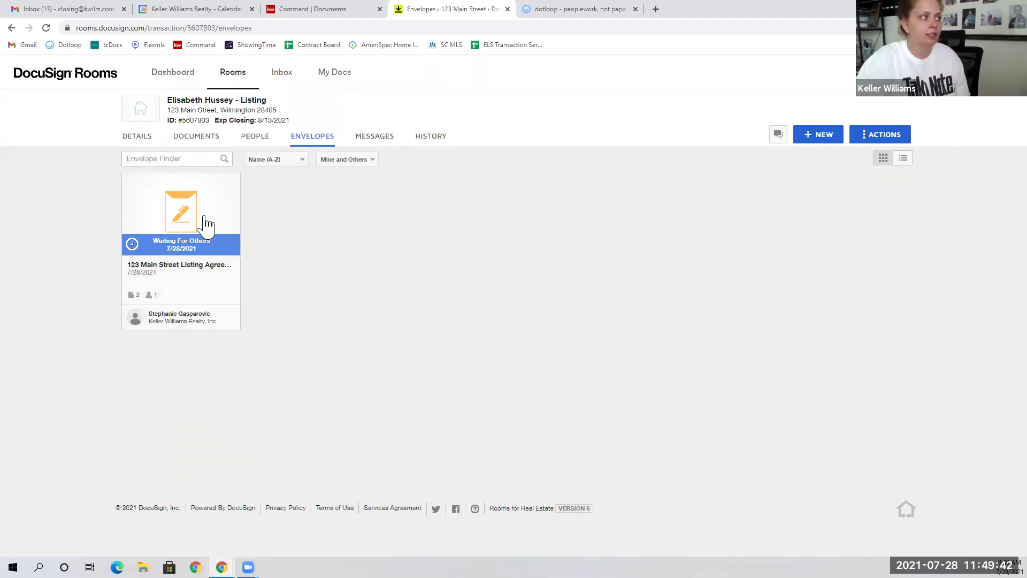
{"action": "left_click", "coordinate": [207, 225]}
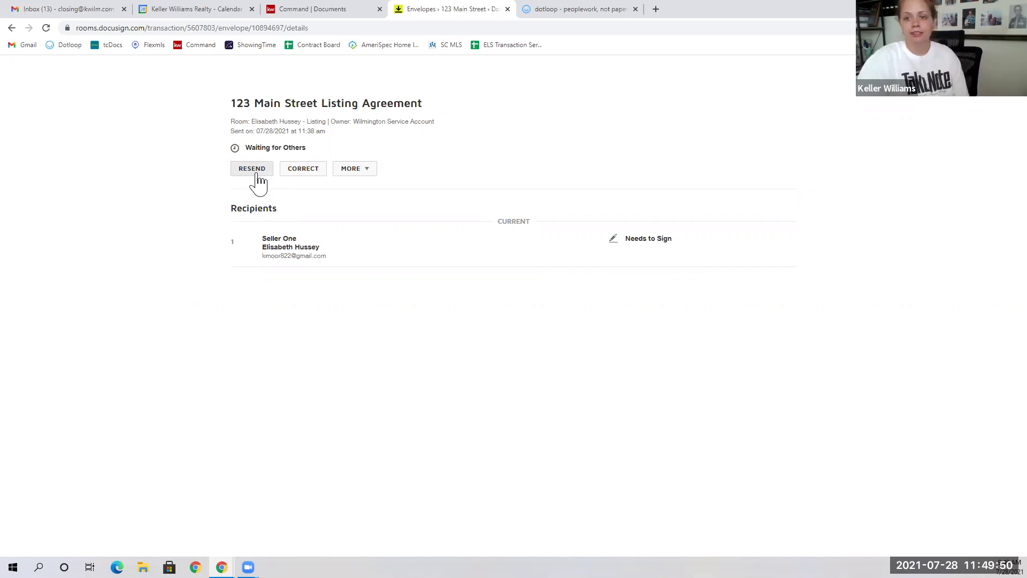
{"action": "left_click", "coordinate": [316, 170]}
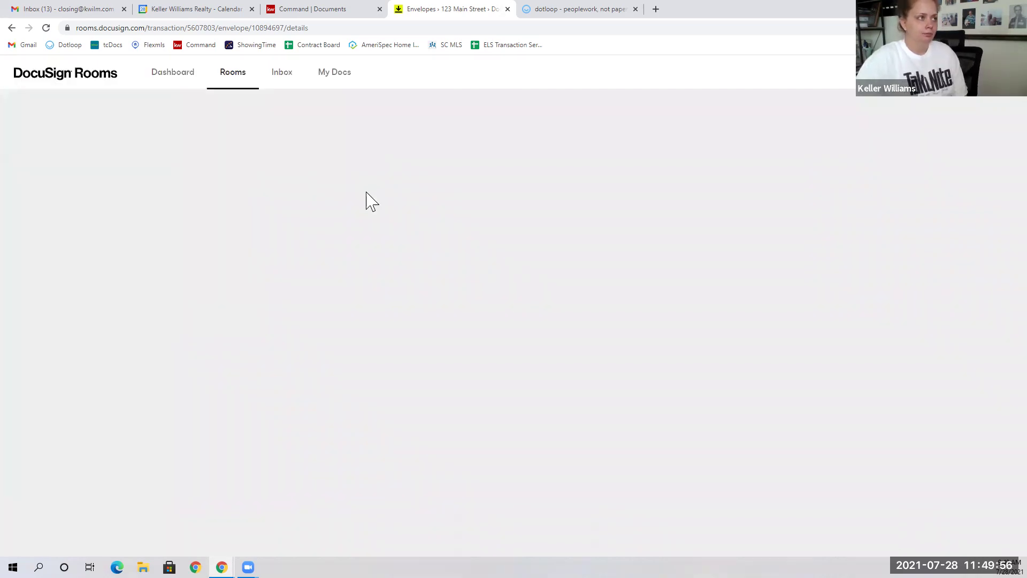
{"action": "scroll", "coordinate": [237, 389], "scroll_direction": "down", "scroll_amount": 2}
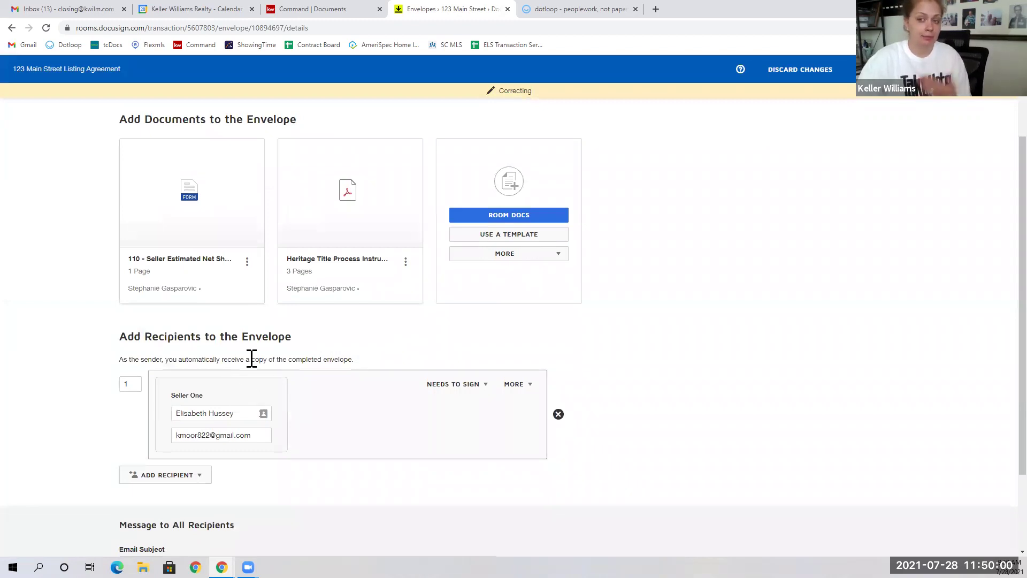
Step: Retype the last character of the seller's email, leaving the address unchanged
{"action": "left_click", "coordinate": [202, 435]}
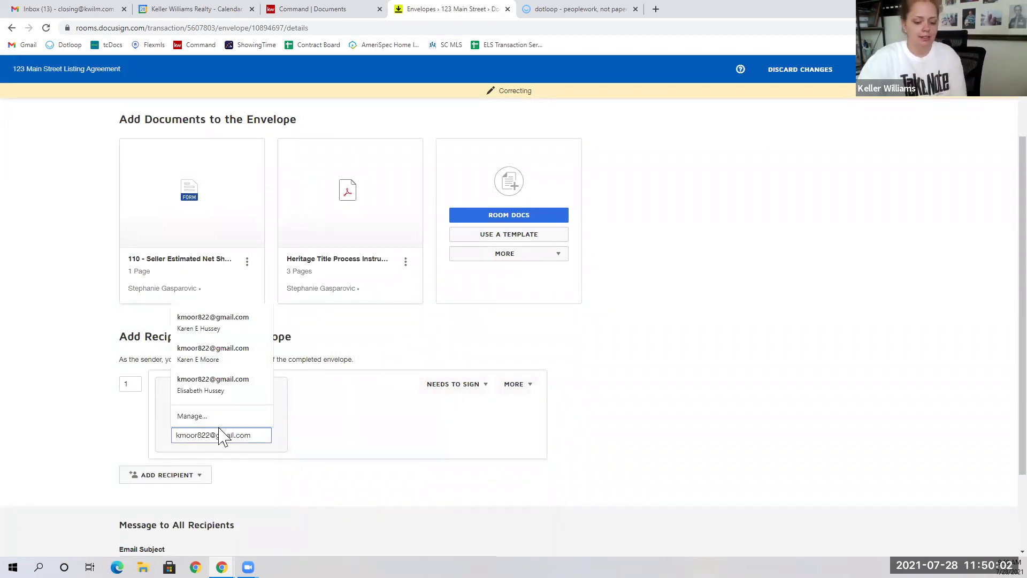
{"action": "key", "text": "BackSpace"}
{"action": "type", "text": "8"}
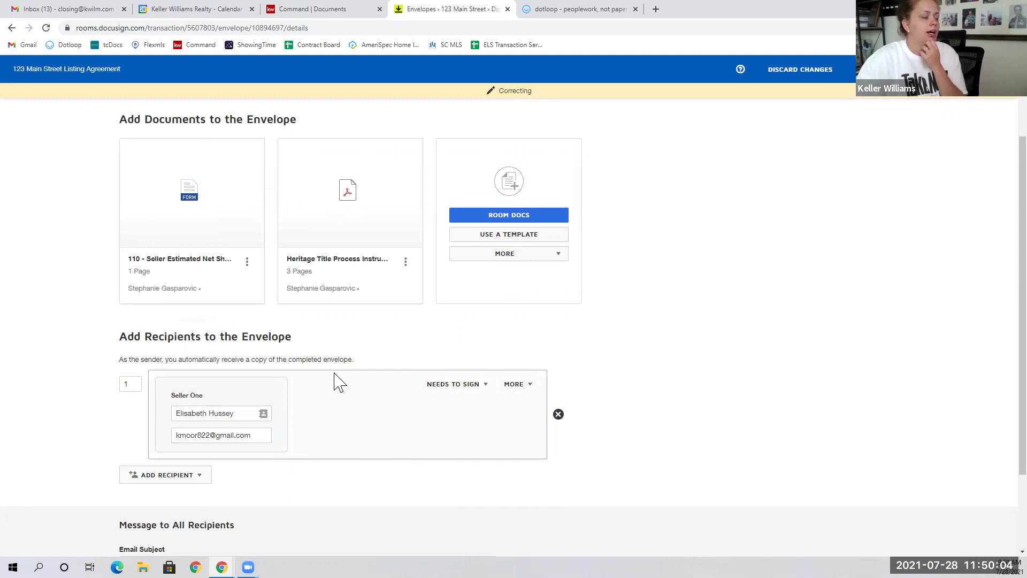
{"action": "scroll", "coordinate": [461, 374], "scroll_direction": "down", "scroll_amount": 2}
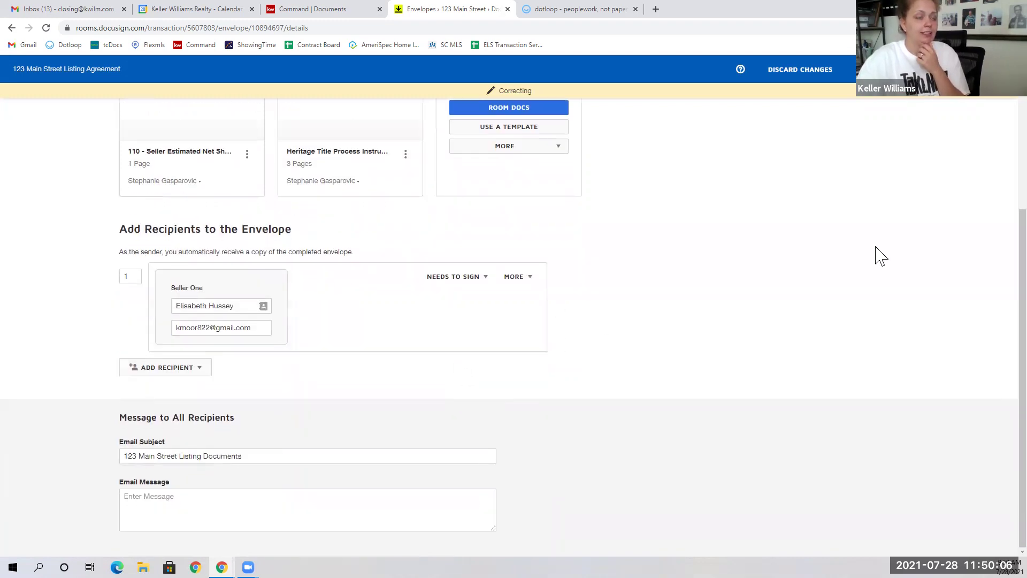
{"action": "scroll", "coordinate": [910, 188], "scroll_direction": "up", "scroll_amount": 4}
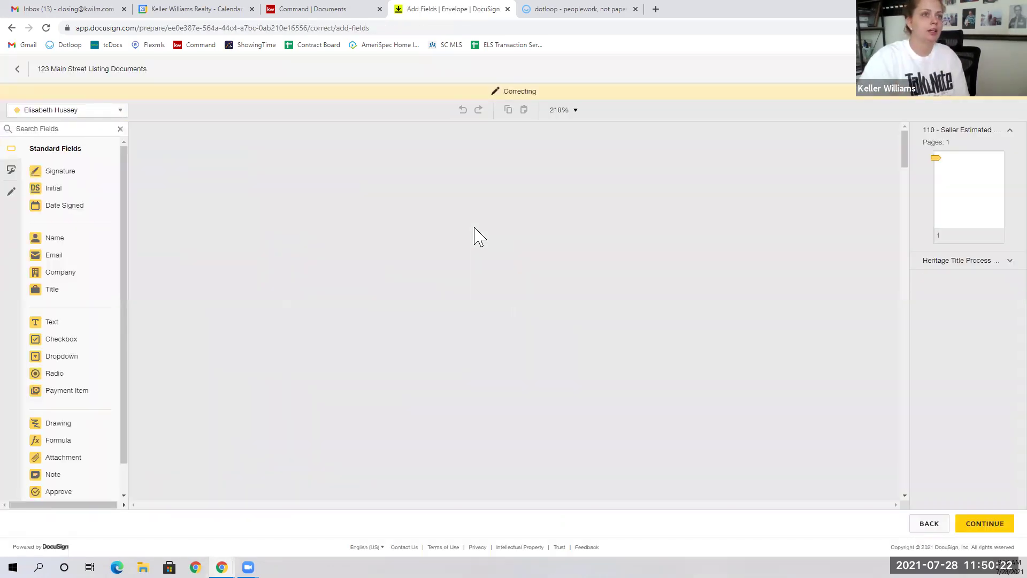
Step: Shift the net sheet's Sign field slightly left on the Seller Signature line, then open the room's details
{"action": "scroll", "coordinate": [471, 278], "scroll_direction": "down", "scroll_amount": 15}
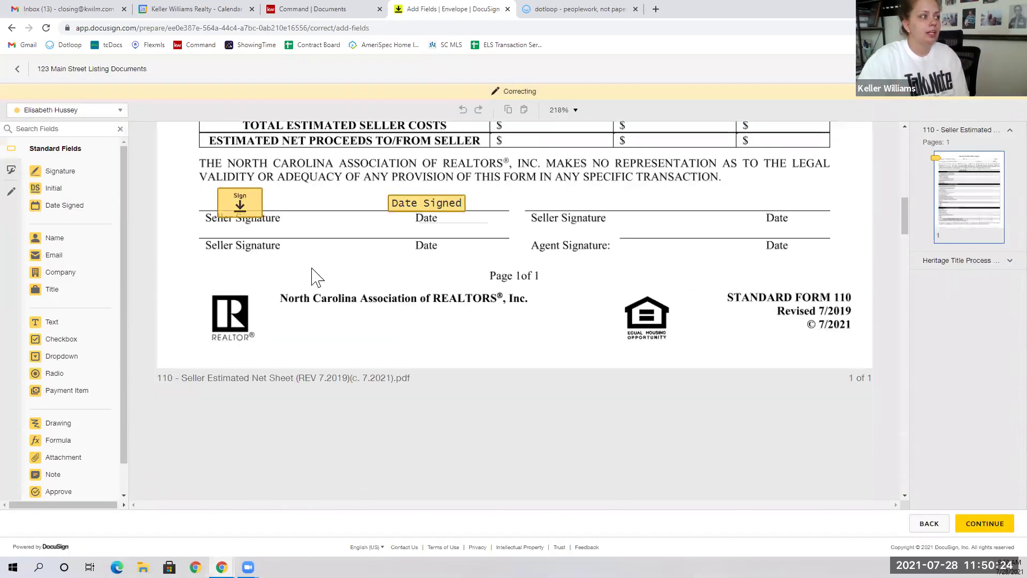
{"action": "left_click_drag", "start_coordinate": [260, 206], "coordinate": [237, 205]}
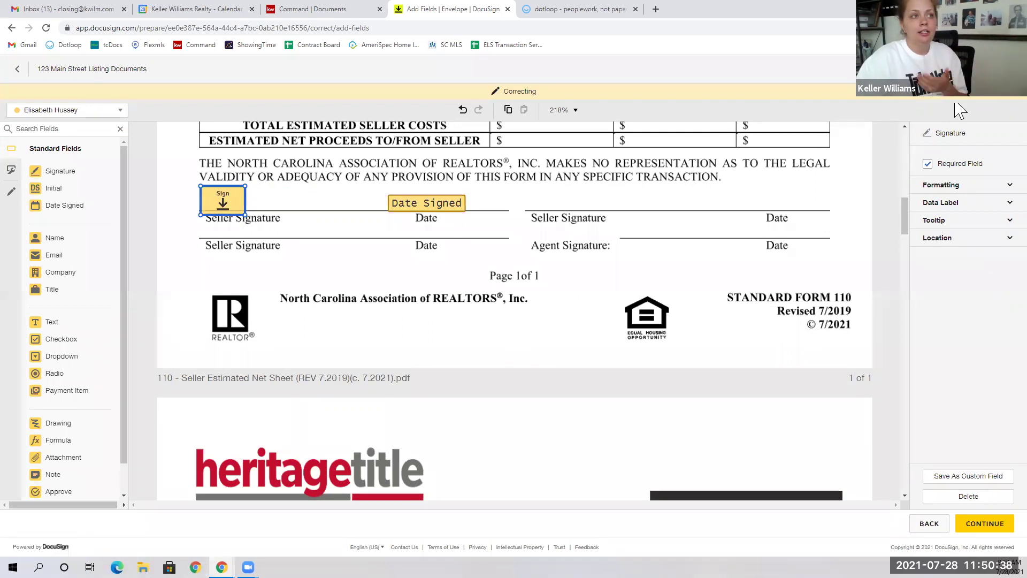
{"action": "left_click", "coordinate": [808, 296]}
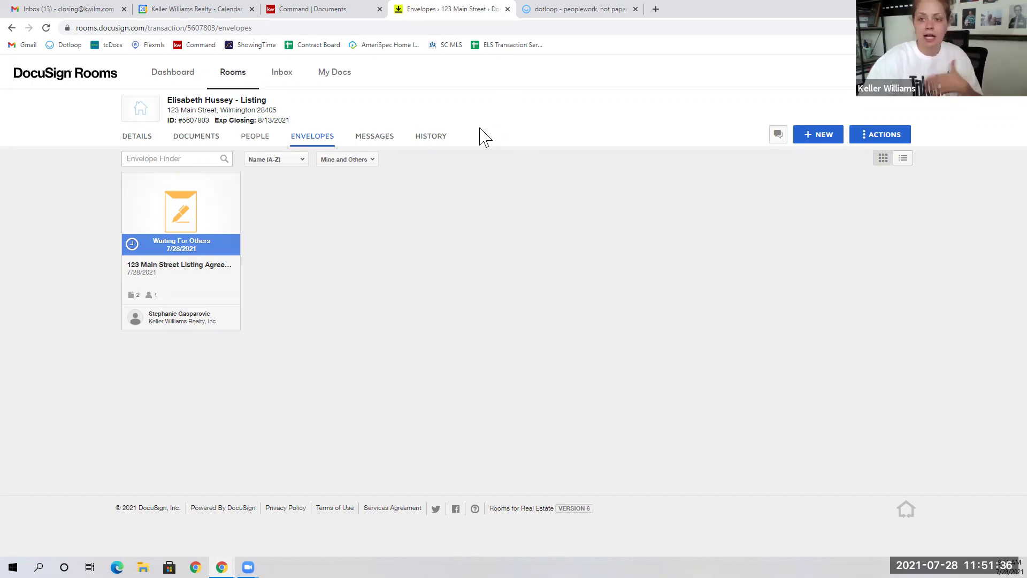
{"action": "left_click", "coordinate": [134, 137]}
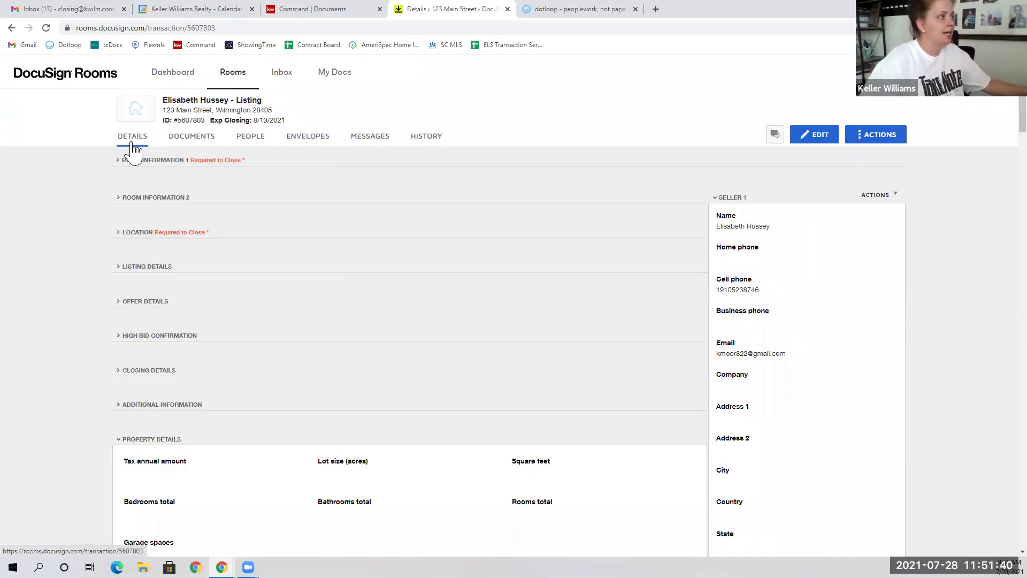
Step: Close the DocuSign tab and open the listing's transaction documents from Command via Go To Transaction
{"action": "left_click", "coordinate": [299, 140]}
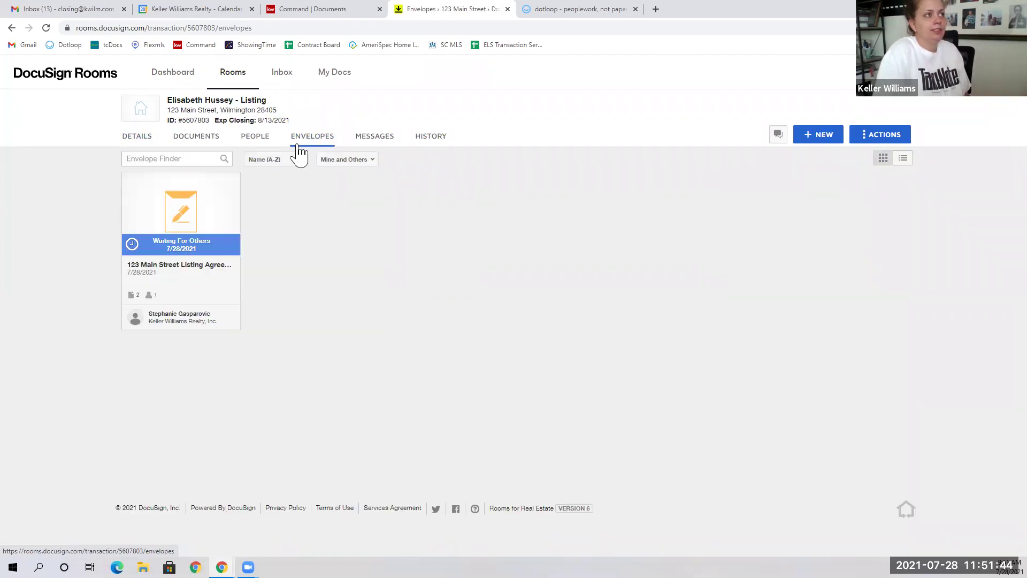
{"action": "left_click", "coordinate": [508, 9]}
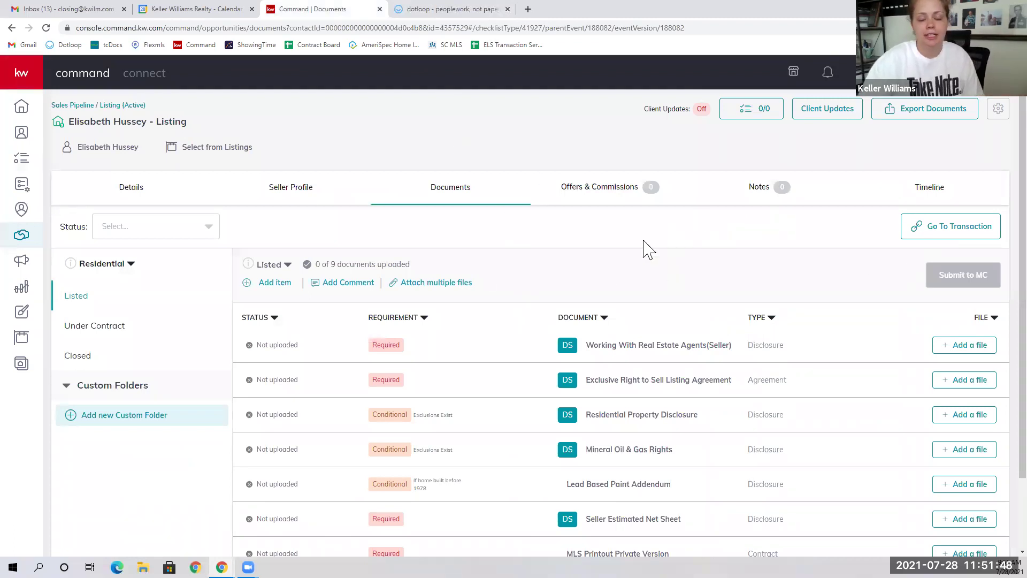
{"action": "left_click", "coordinate": [969, 230]}
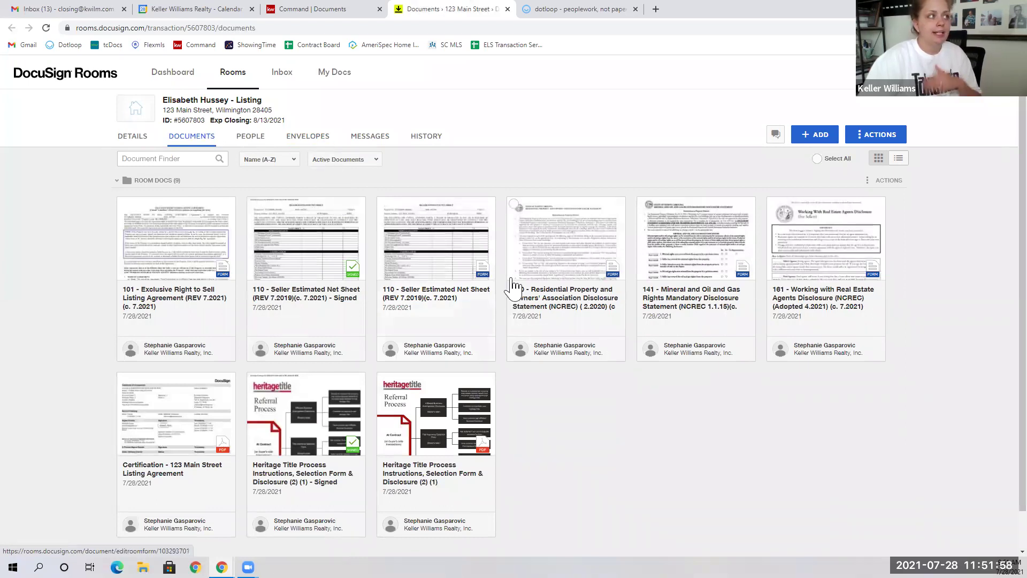
{"action": "scroll", "coordinate": [610, 262], "scroll_direction": "down", "scroll_amount": 1}
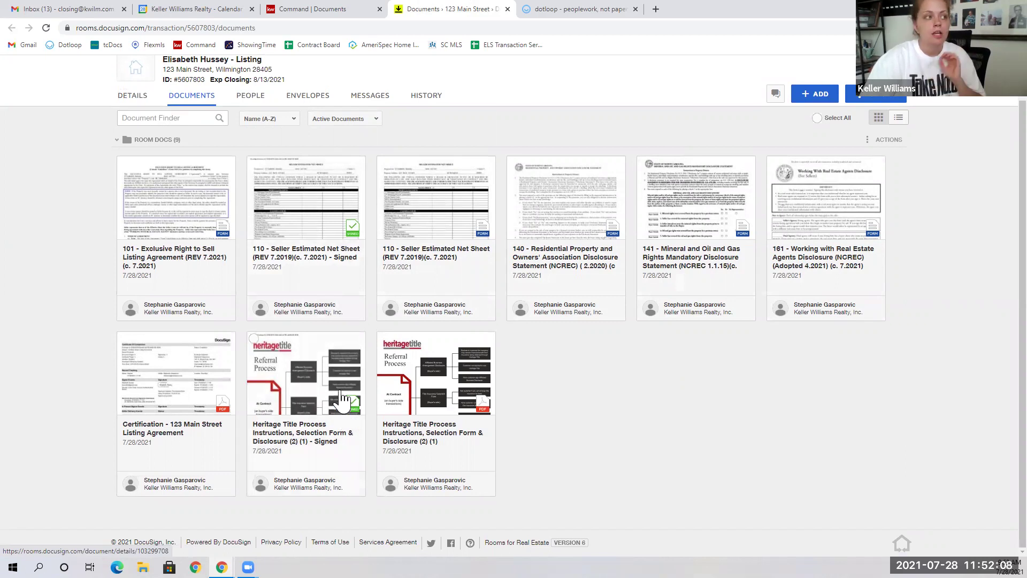
Step: Review the signed 110 seller net sheet and its document actions, then go to the room's envelopes
{"action": "left_click", "coordinate": [335, 229]}
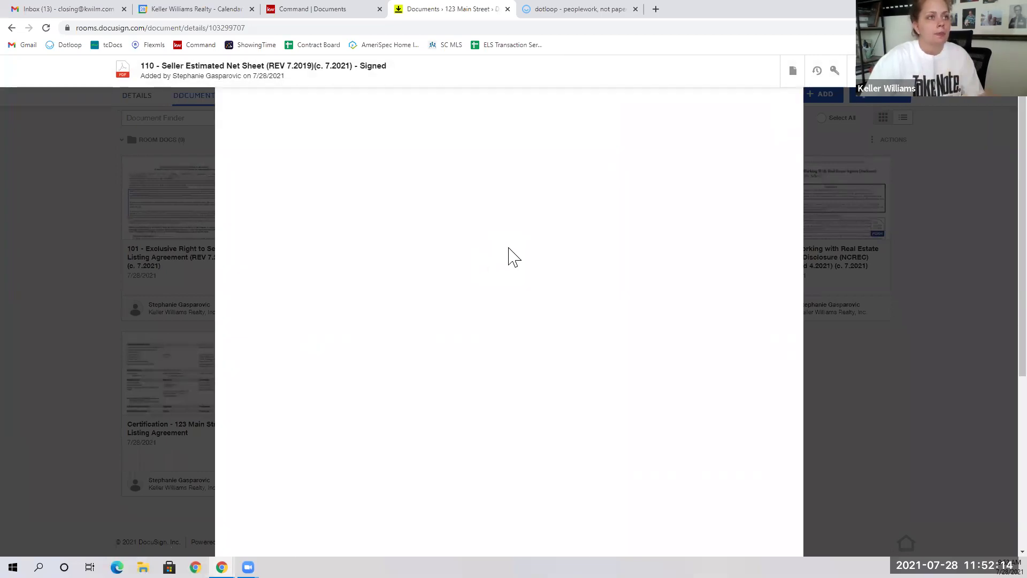
{"action": "scroll", "coordinate": [508, 431], "scroll_direction": "down", "scroll_amount": 6}
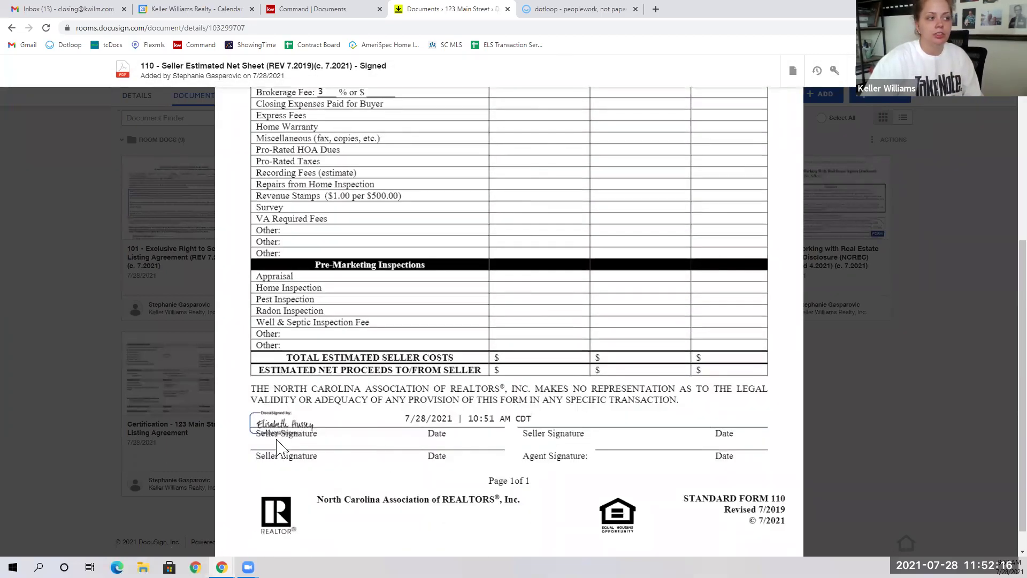
{"action": "scroll", "coordinate": [521, 425], "scroll_direction": "up", "scroll_amount": 8}
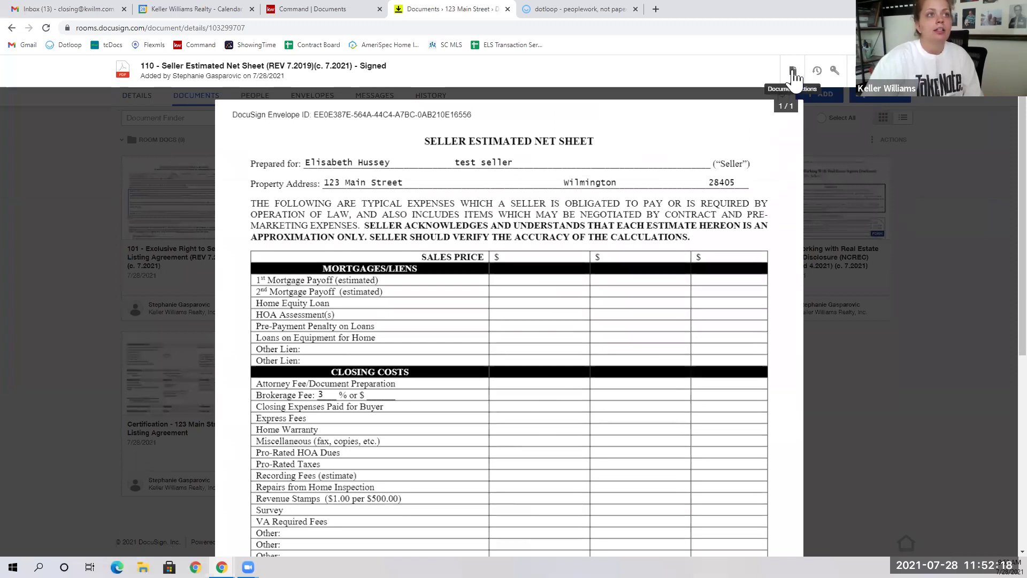
{"action": "left_click", "coordinate": [793, 71]}
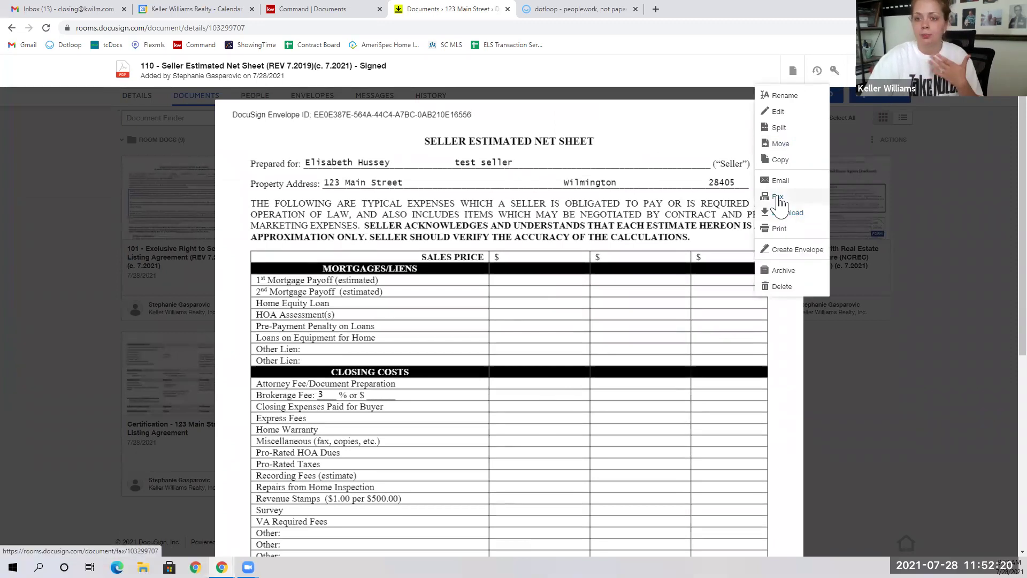
{"action": "left_click", "coordinate": [626, 309]}
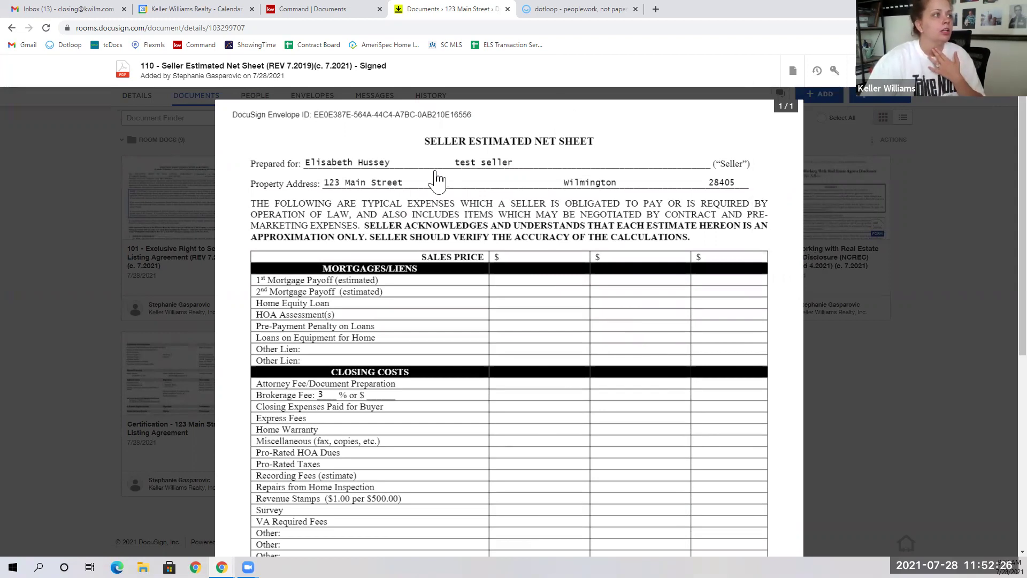
{"action": "left_click", "coordinate": [328, 97]}
{"action": "left_click", "coordinate": [328, 98]}
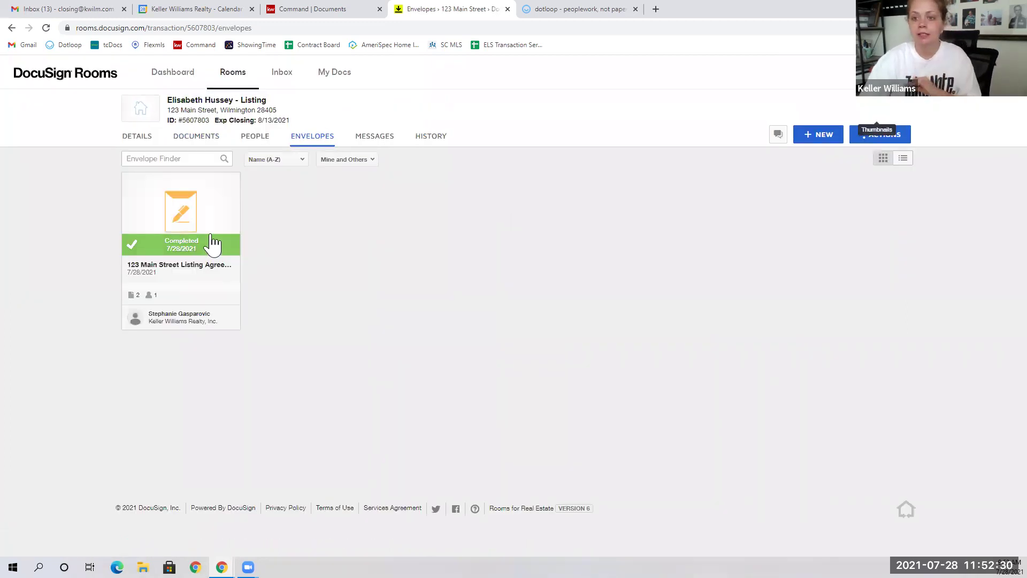
Step: Open the completed 123 Main Street Listing Agreement envelope and preview its signed seller net sheet
{"action": "left_click", "coordinate": [213, 244]}
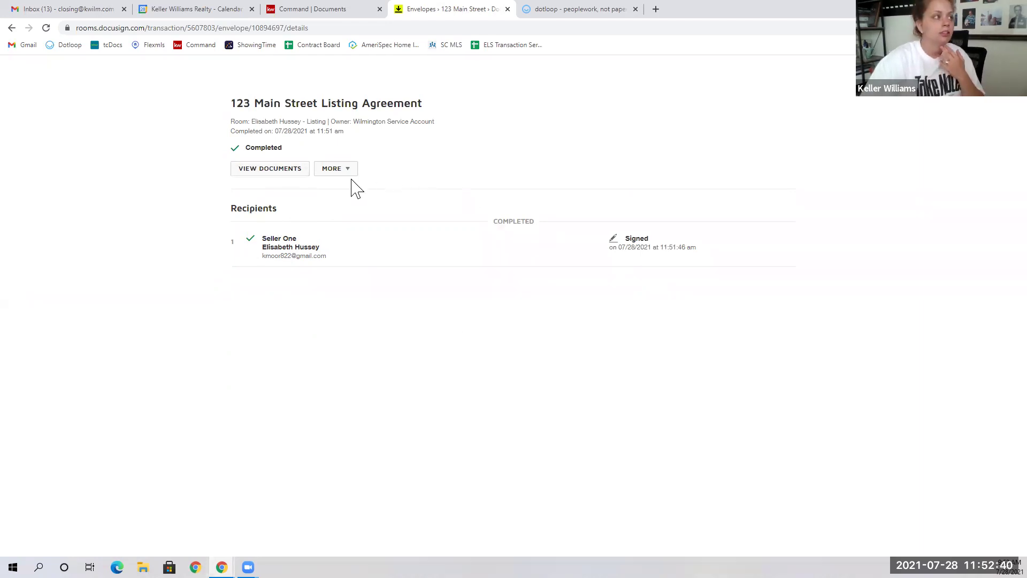
{"action": "left_click", "coordinate": [259, 172]}
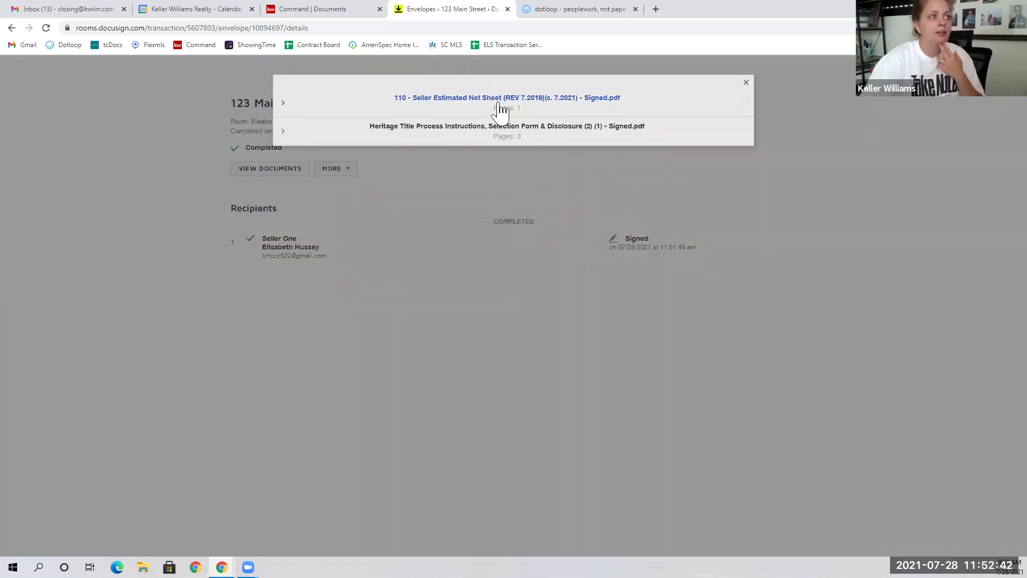
{"action": "left_click", "coordinate": [453, 104]}
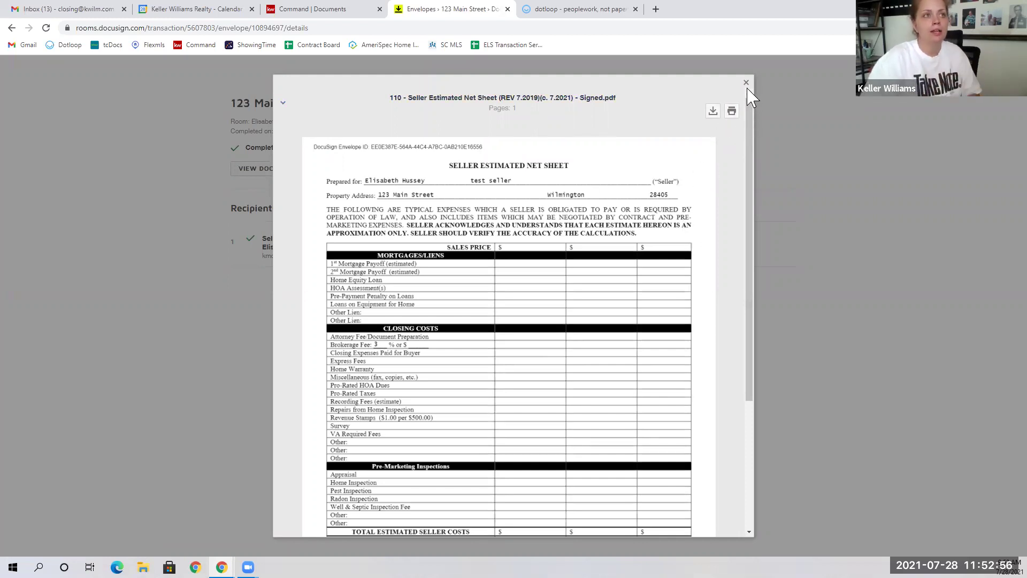
{"action": "left_click", "coordinate": [847, 91]}
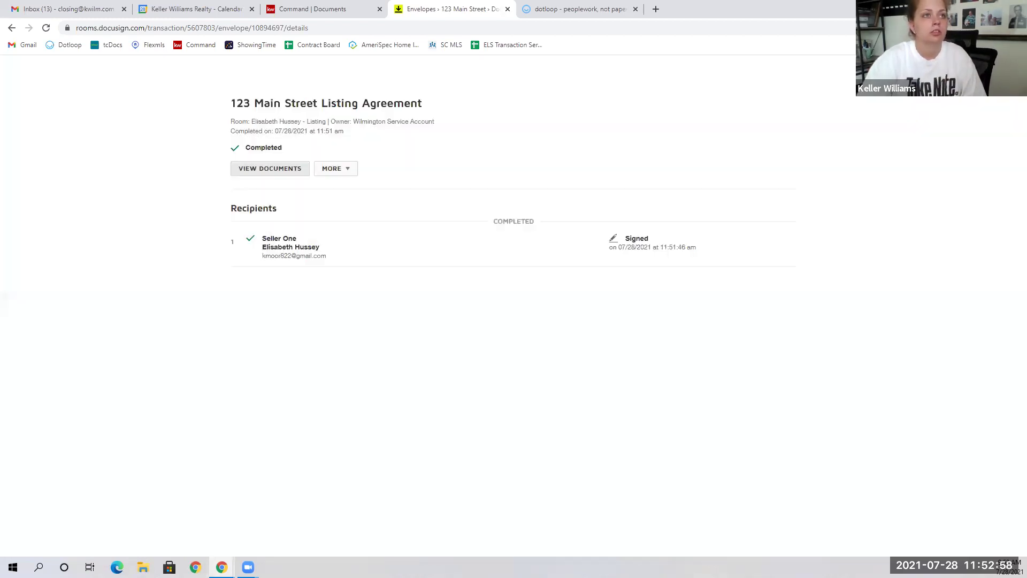